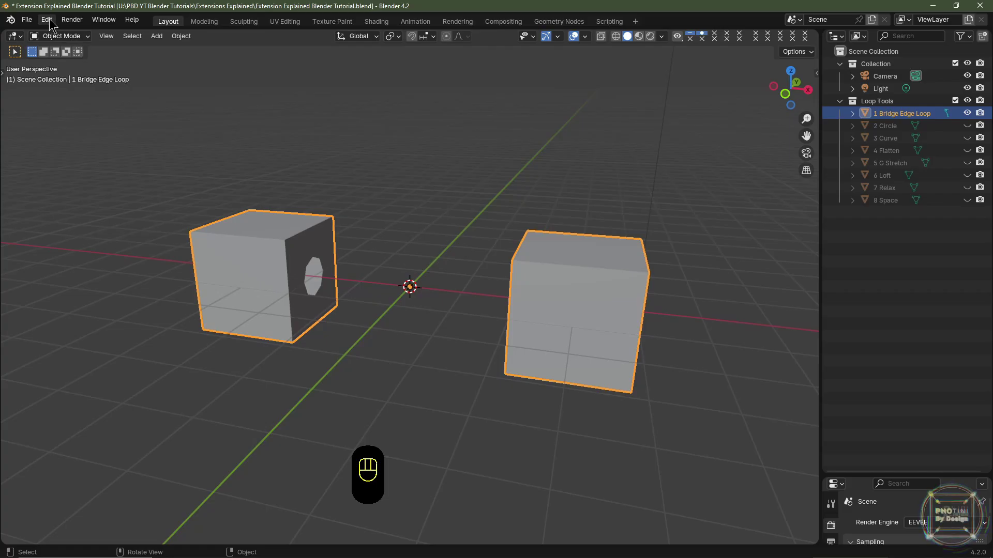
Open Edit > Preferences, landing on the Get Extensions section
{"action": "left_click", "coordinate": [48, 20]}
{"action": "left_click", "coordinate": [78, 181]}
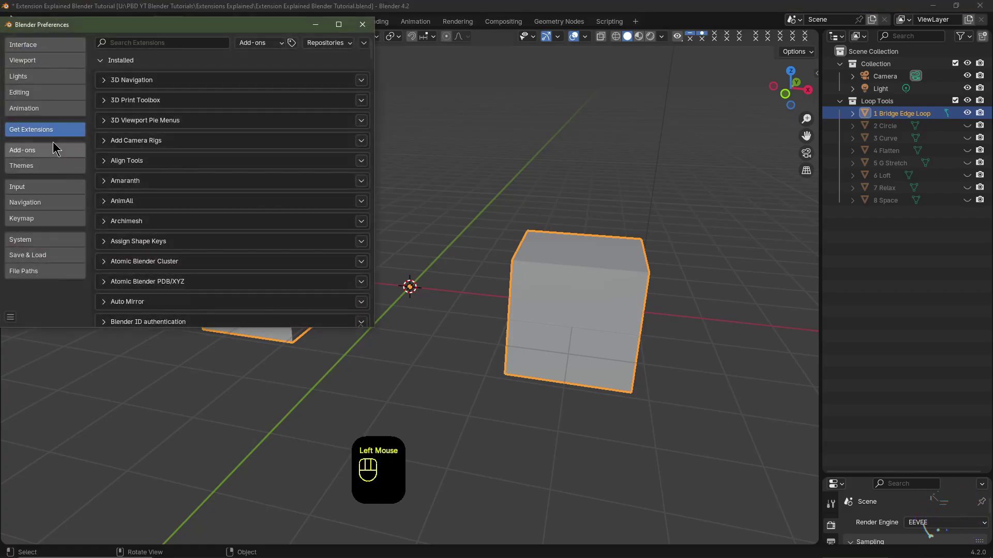
Check in System settings that Allow Online Access is enabled, then return to Get Extensions
{"action": "left_click", "coordinate": [43, 131]}
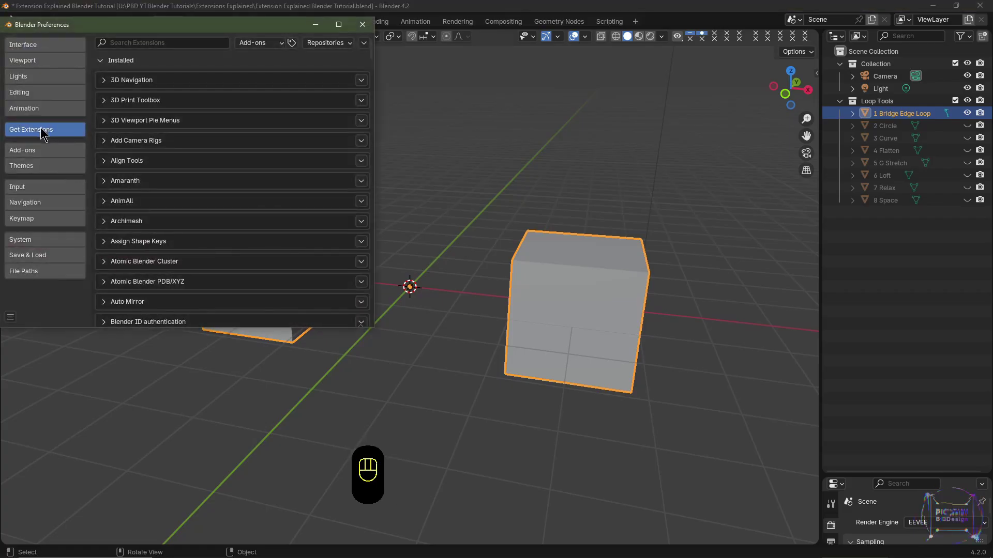
{"action": "left_click", "coordinate": [38, 239]}
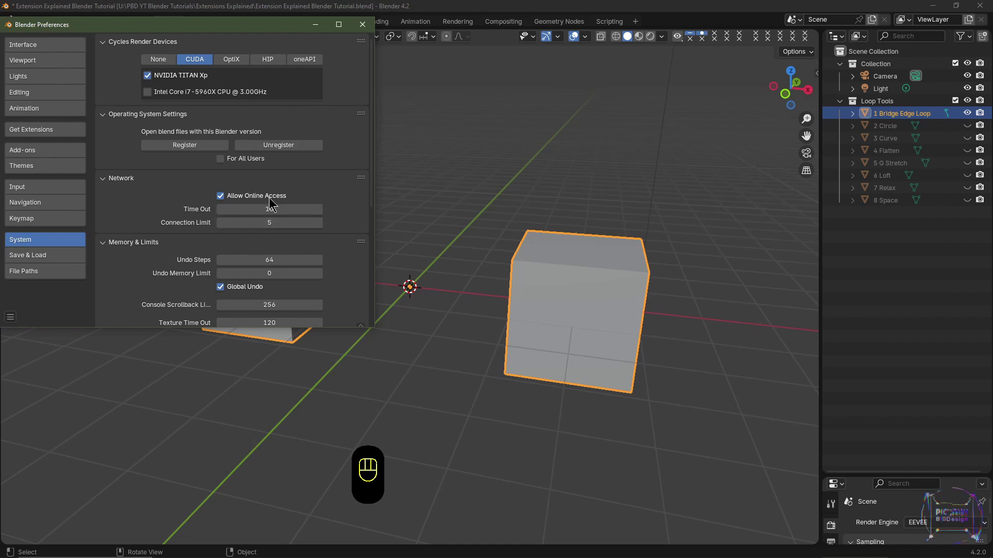
{"action": "left_click", "coordinate": [63, 133]}
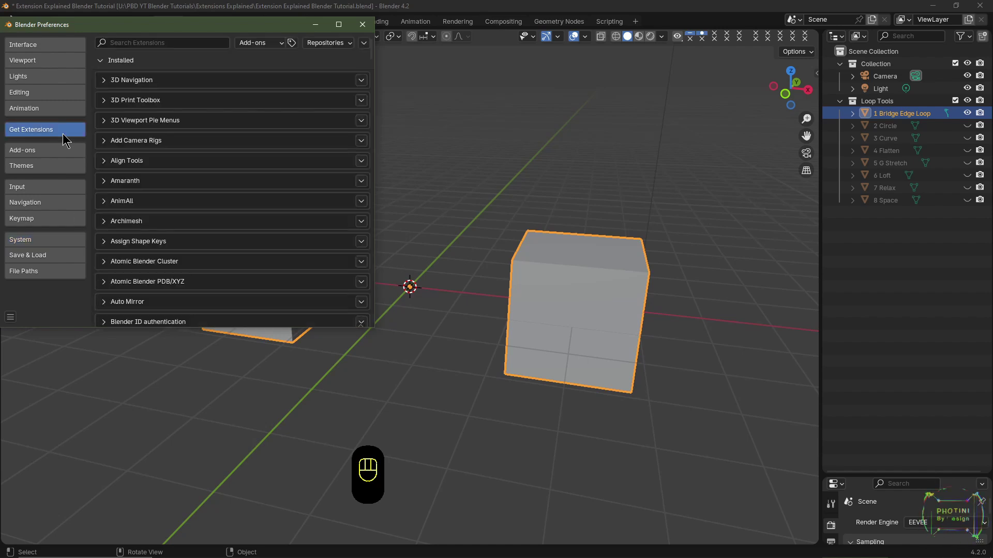
Open the top extensions menu, then the 3D Viewport Pie Menus row's menu to visit its website
{"action": "left_click", "coordinate": [364, 43]}
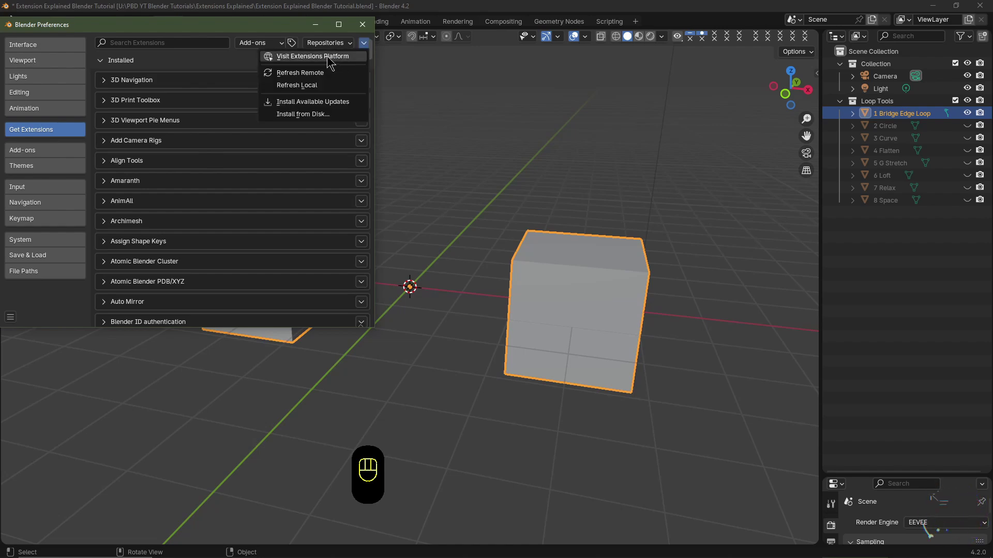
{"action": "left_click", "coordinate": [361, 119]}
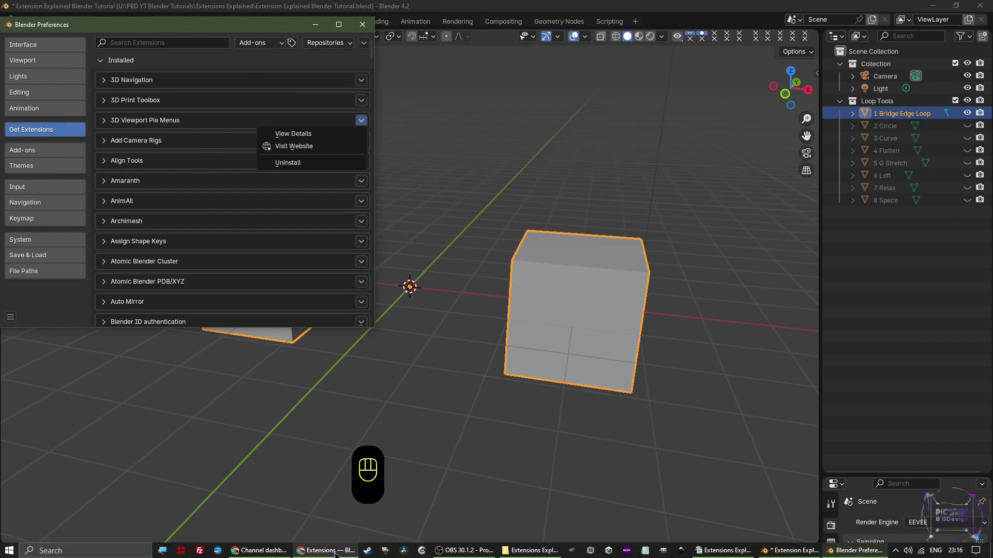
{"action": "left_click", "coordinate": [335, 552]}
Browse the Blender Extensions website and open the Hdr Rotation add-on page
{"action": "scroll", "coordinate": [585, 294], "scroll_direction": "down", "scroll_amount": 5}
{"action": "scroll", "coordinate": [584, 294], "scroll_direction": "up", "scroll_amount": 3}
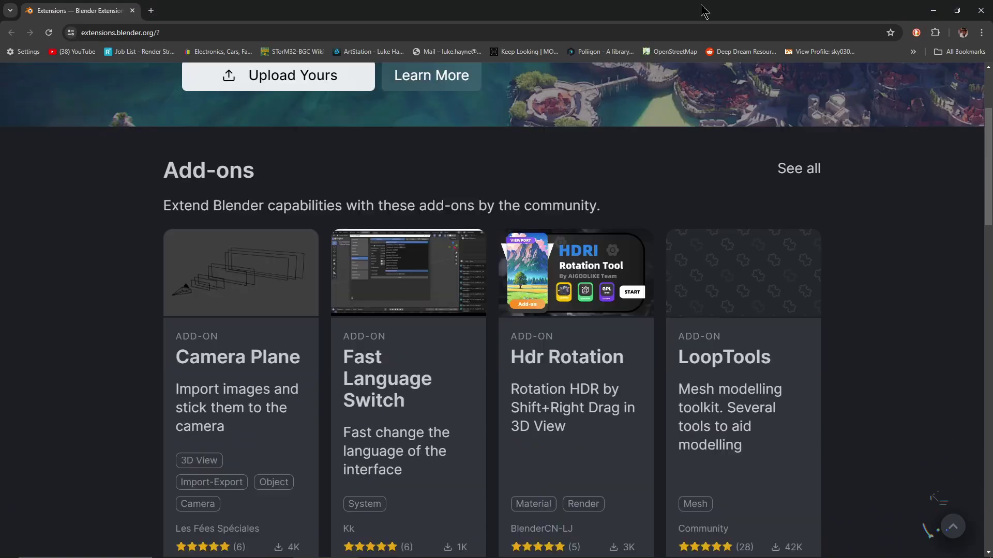
{"action": "double_click", "coordinate": [703, 10]}
{"action": "scroll", "coordinate": [643, 258], "scroll_direction": "down", "scroll_amount": 5}
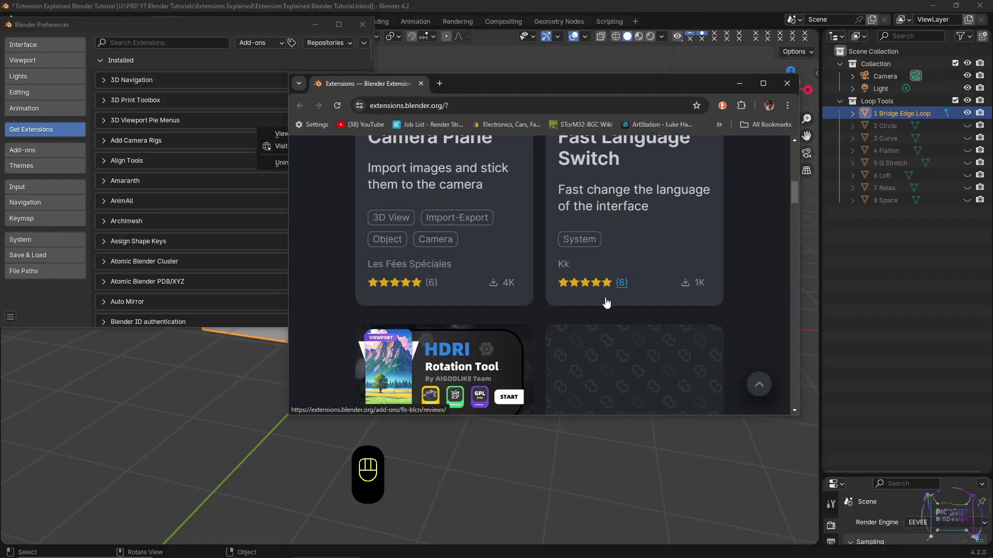
{"action": "scroll", "coordinate": [606, 303], "scroll_direction": "down", "scroll_amount": 5}
{"action": "scroll", "coordinate": [465, 315], "scroll_direction": "up", "scroll_amount": 2}
{"action": "left_click", "coordinate": [433, 324]}
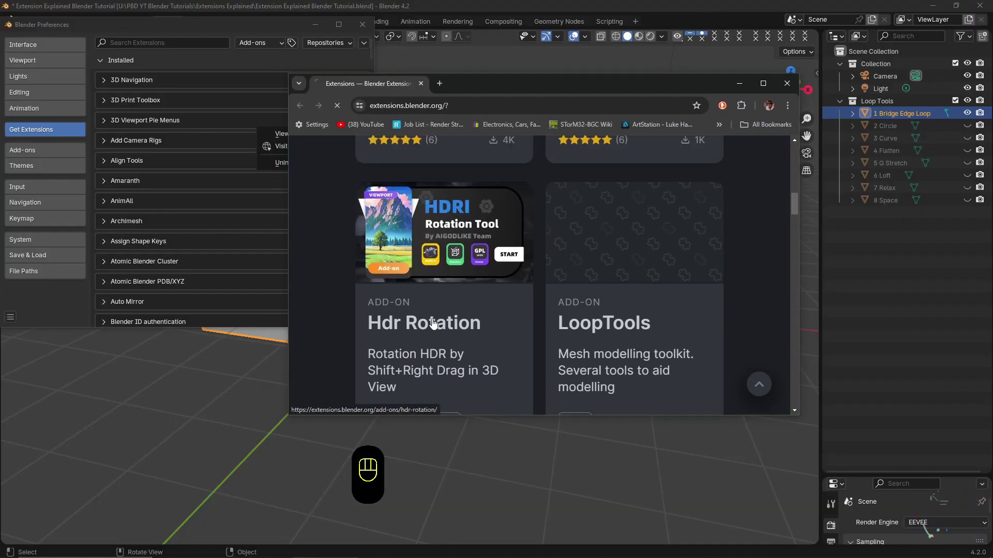
Get the Hdr Rotation add-on, drag its install box into Blender, and close the browser
{"action": "scroll", "coordinate": [536, 285], "scroll_direction": "down", "scroll_amount": 10}
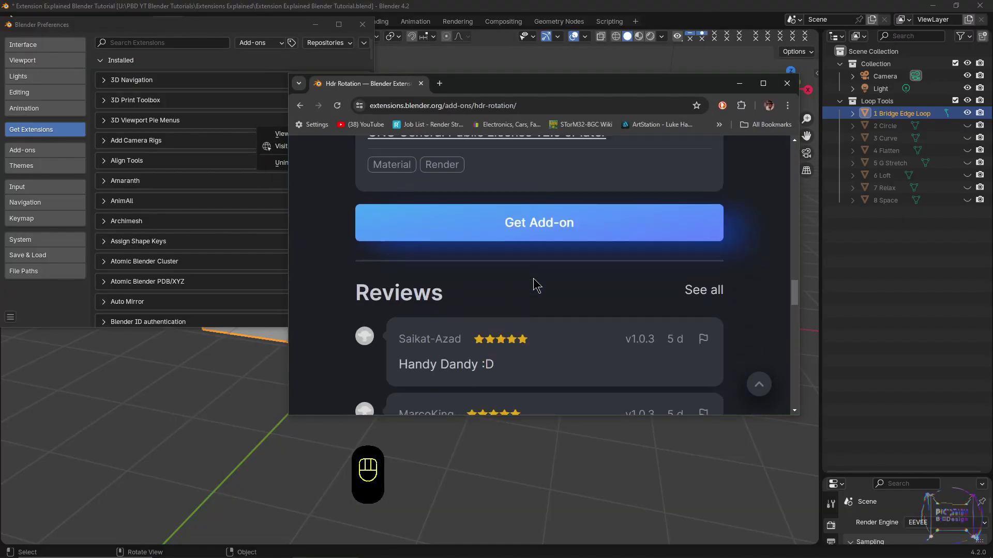
{"action": "scroll", "coordinate": [538, 282], "scroll_direction": "up", "scroll_amount": 2}
{"action": "left_click", "coordinate": [536, 264]}
{"action": "left_click_drag", "start_coordinate": [570, 293], "coordinate": [526, 261]}
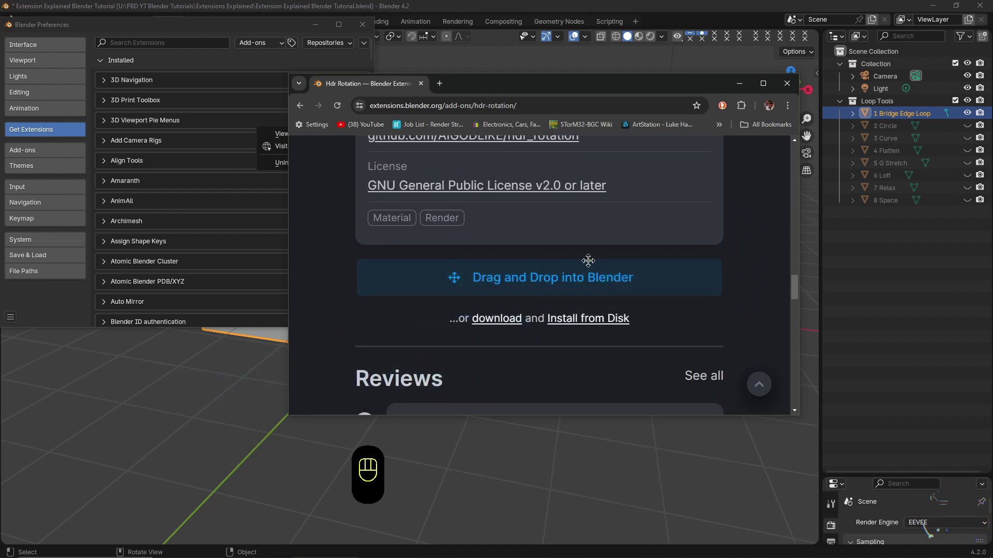
{"action": "left_click", "coordinate": [787, 85]}
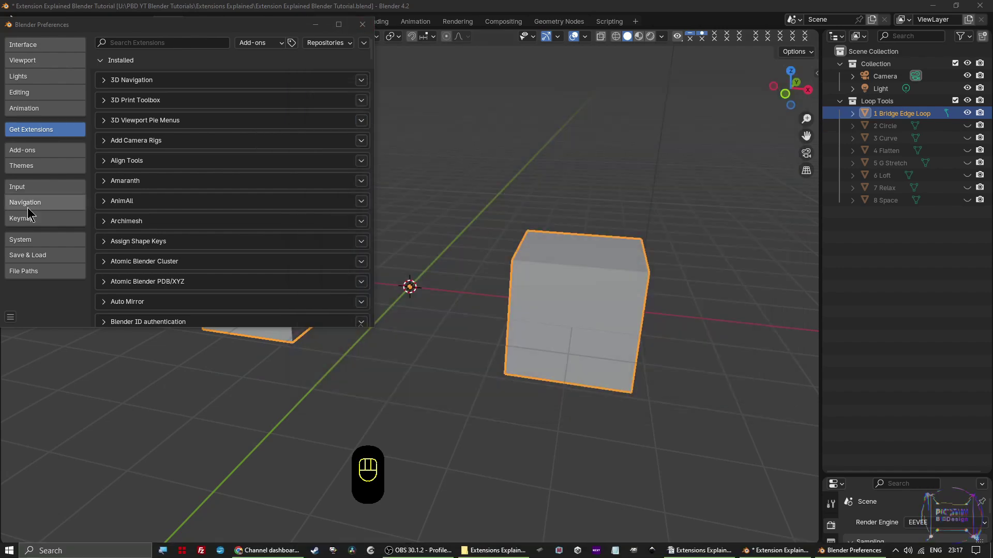
{"action": "left_click", "coordinate": [31, 239]}
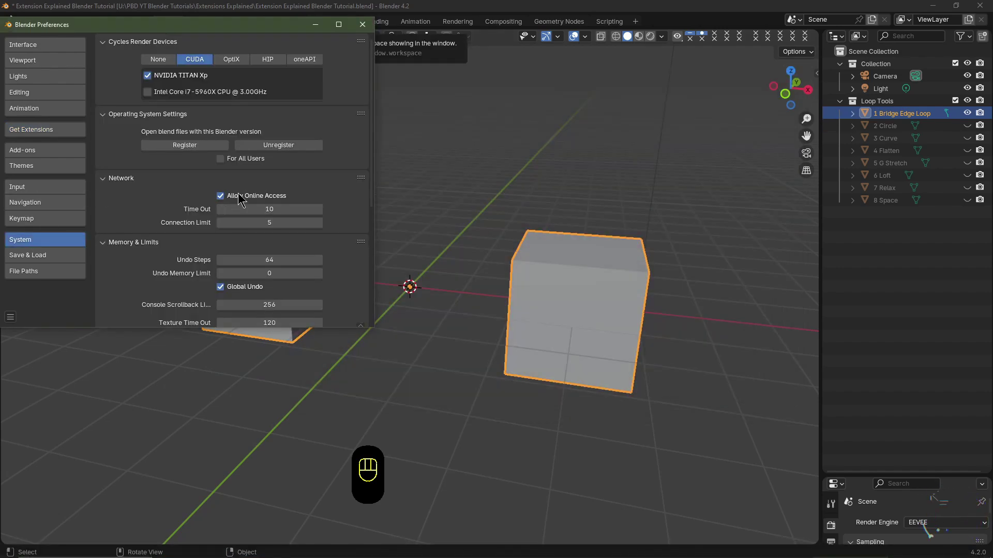
Search Get Extensions for 'Loop' and install LoopTools
{"action": "left_click", "coordinate": [43, 155]}
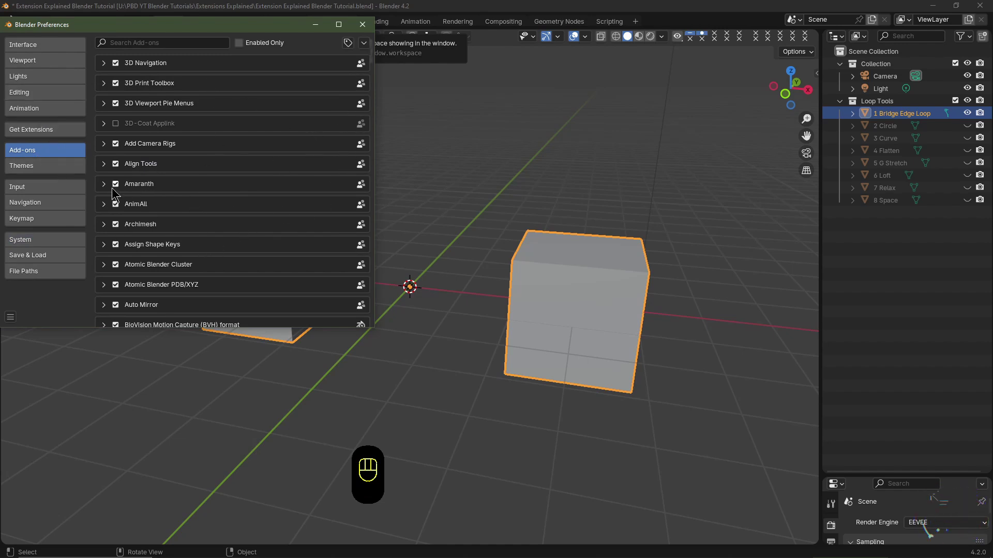
{"action": "left_click", "coordinate": [58, 129]}
{"action": "left_click_drag", "start_coordinate": [147, 24], "coordinate": [264, 48]}
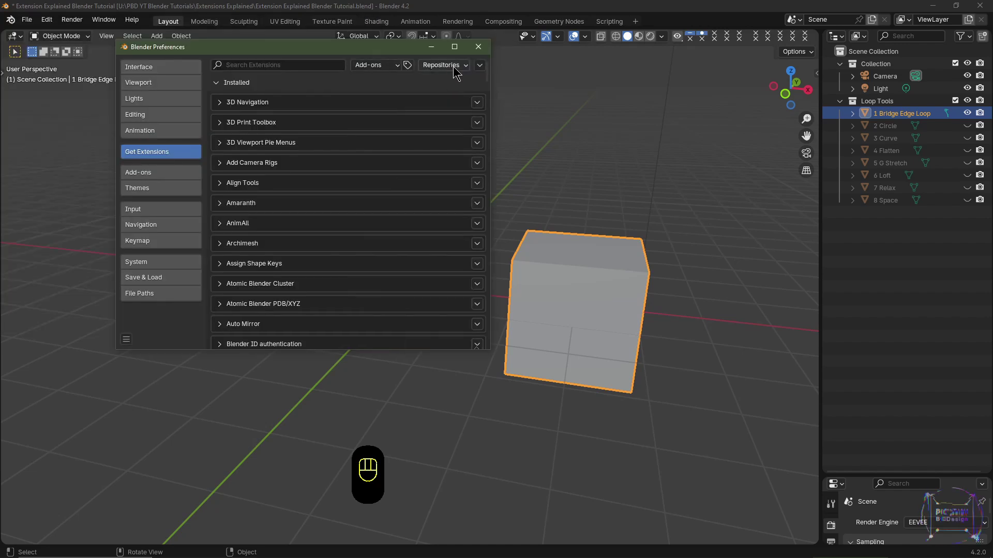
{"action": "left_click", "coordinate": [442, 65]}
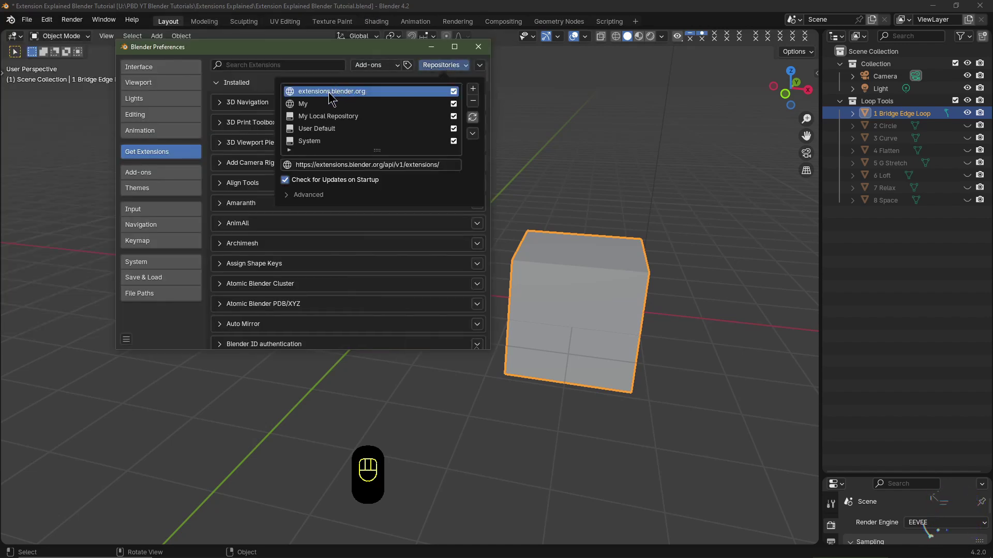
{"action": "left_click", "coordinate": [263, 64]}
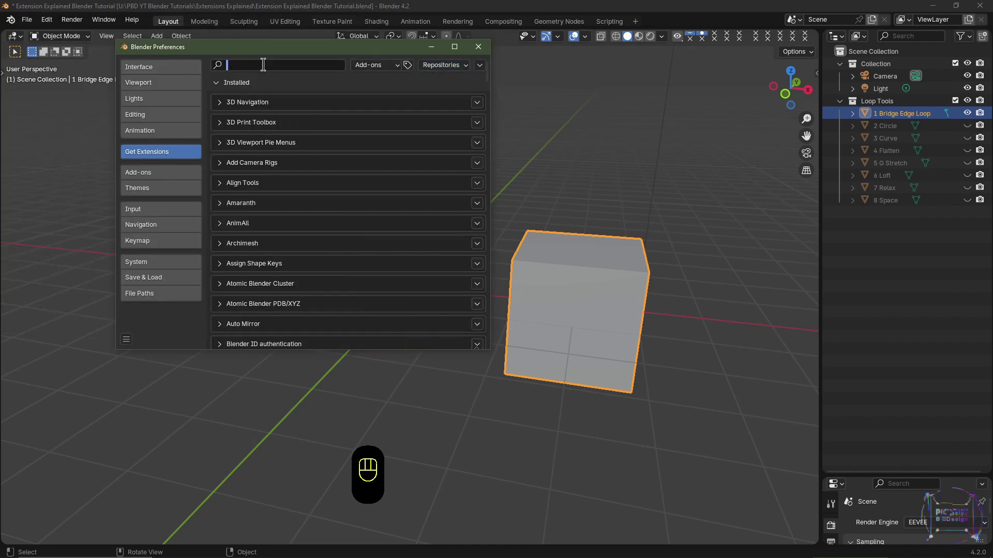
{"action": "type", "text": "Loop"}
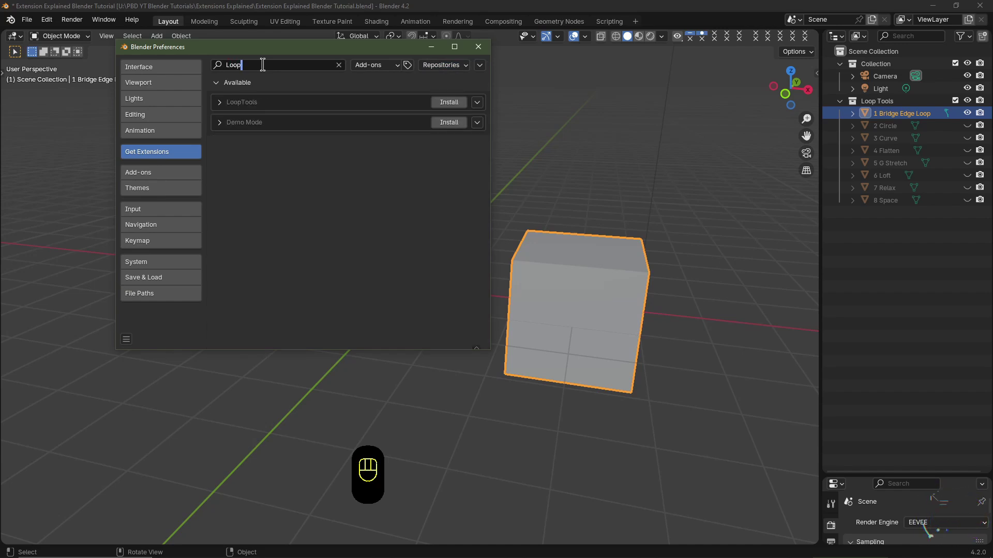
{"action": "left_click", "coordinate": [446, 103]}
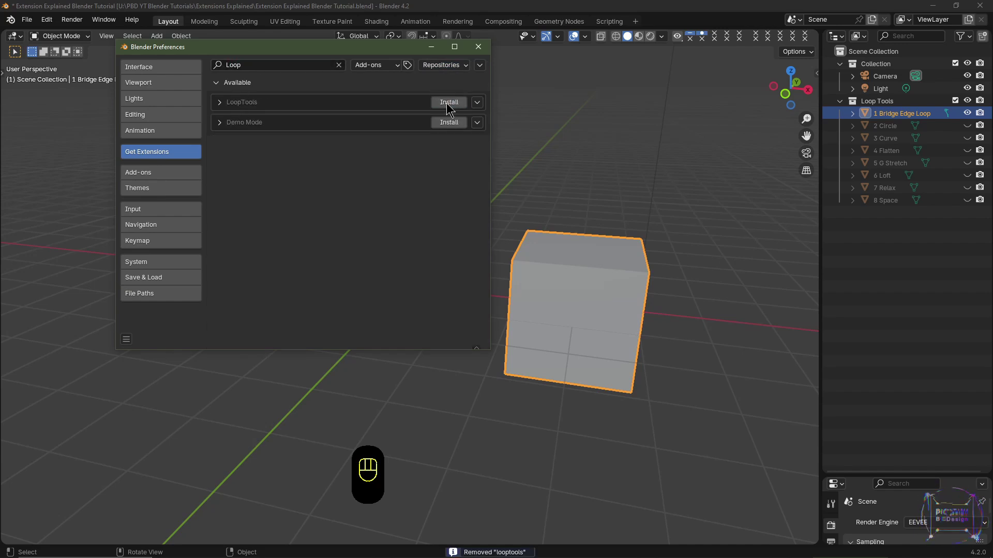
Search the Add-ons list for 'Loop' and expand LoopTools to confirm it is enabled
{"action": "left_click", "coordinate": [159, 173]}
{"action": "left_click", "coordinate": [263, 65]}
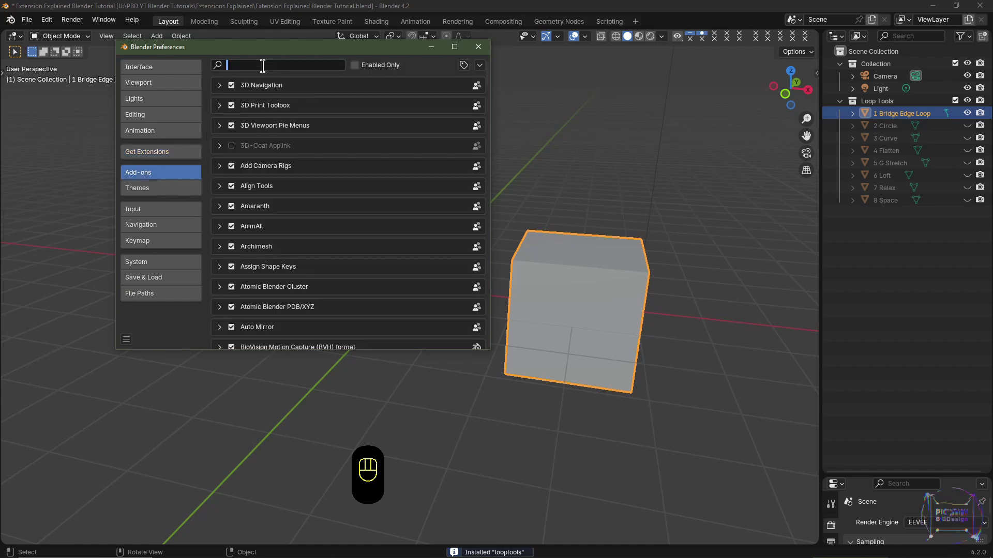
{"action": "type", "text": "Loop"}
{"action": "left_click", "coordinate": [223, 88]}
{"action": "left_click", "coordinate": [220, 86]}
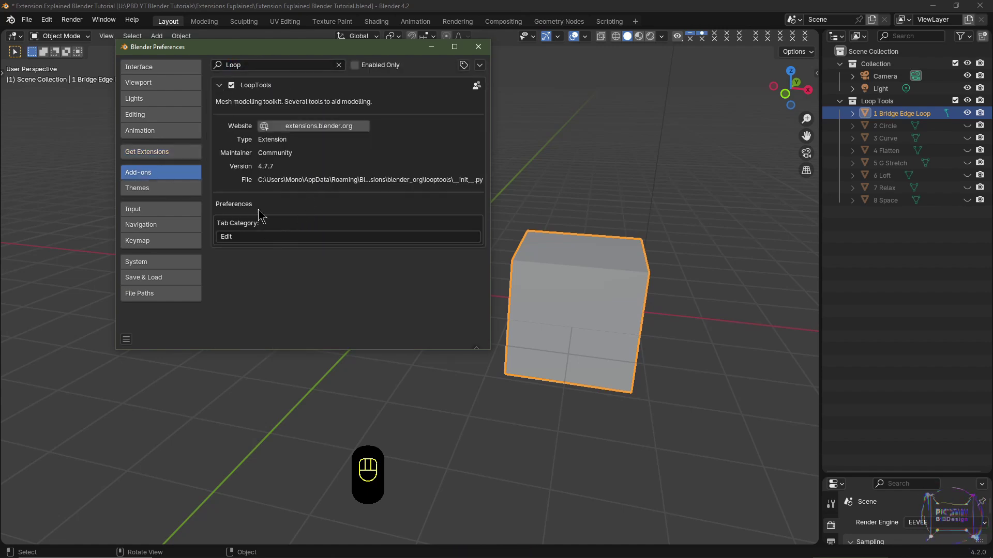
{"action": "left_click", "coordinate": [146, 152]}
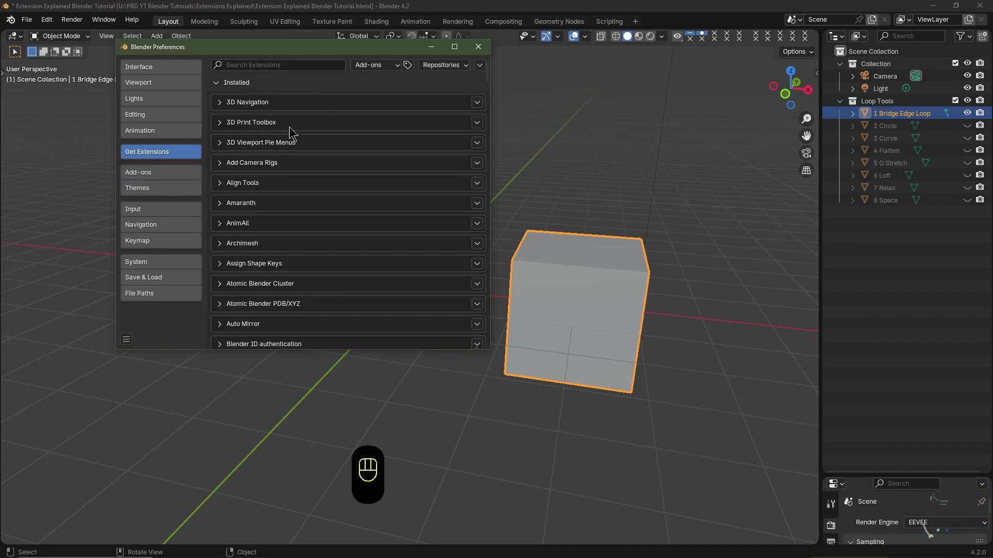
{"action": "left_click", "coordinate": [150, 173]}
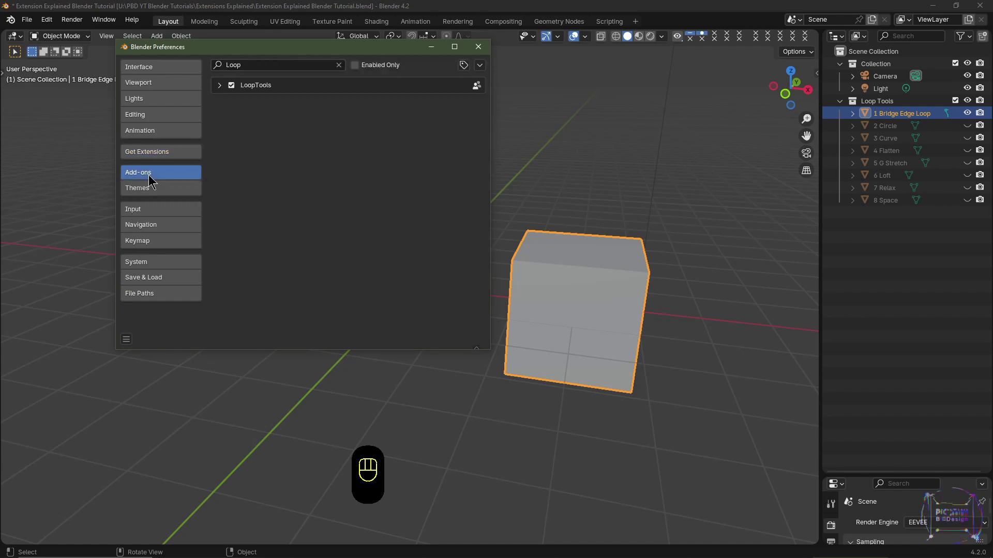
Search Add-ons for 'Node' to confirm Node Wrangler is enabled, then return to Get Extensions
{"action": "left_click", "coordinate": [268, 63]}
{"action": "type", "text": "Node"}
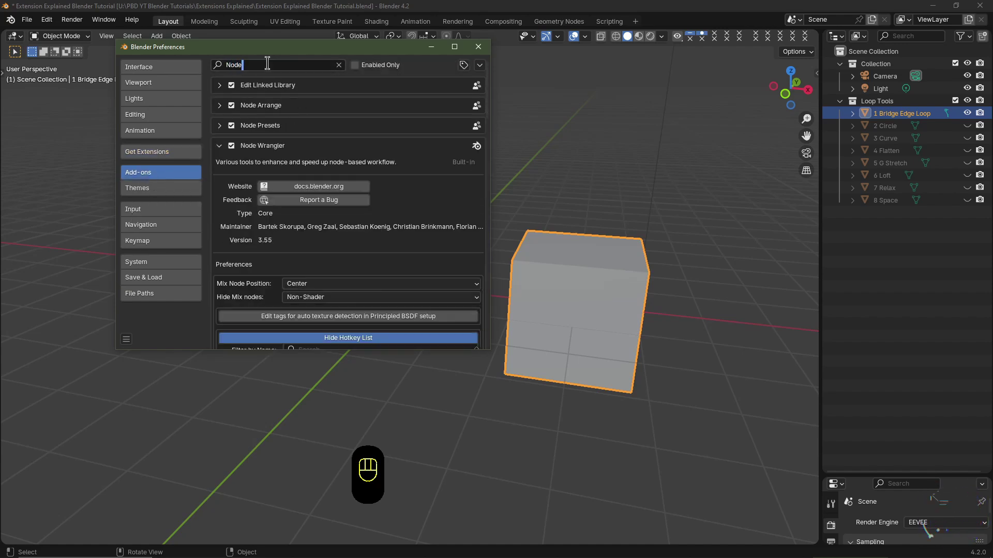
{"action": "left_click", "coordinate": [220, 146]}
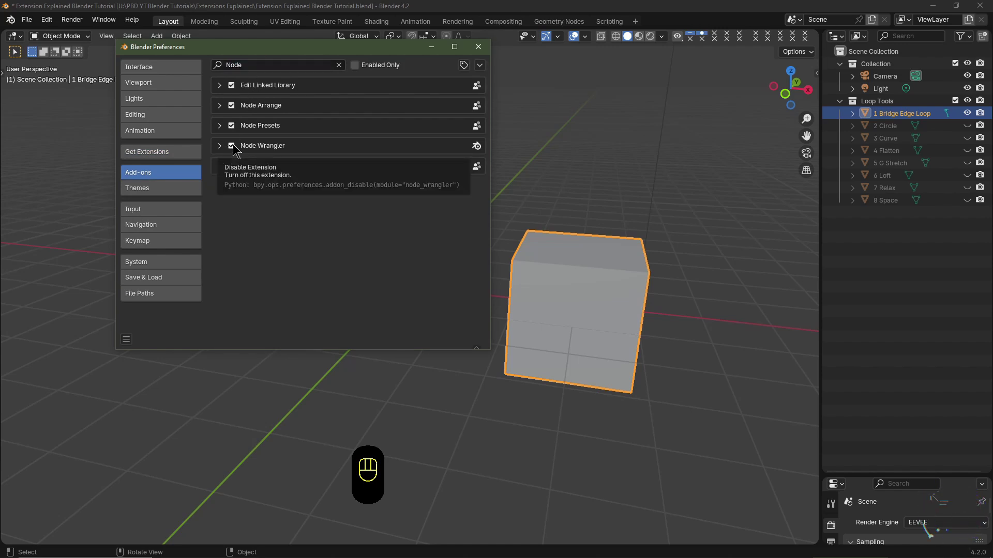
{"action": "left_click", "coordinate": [169, 151]}
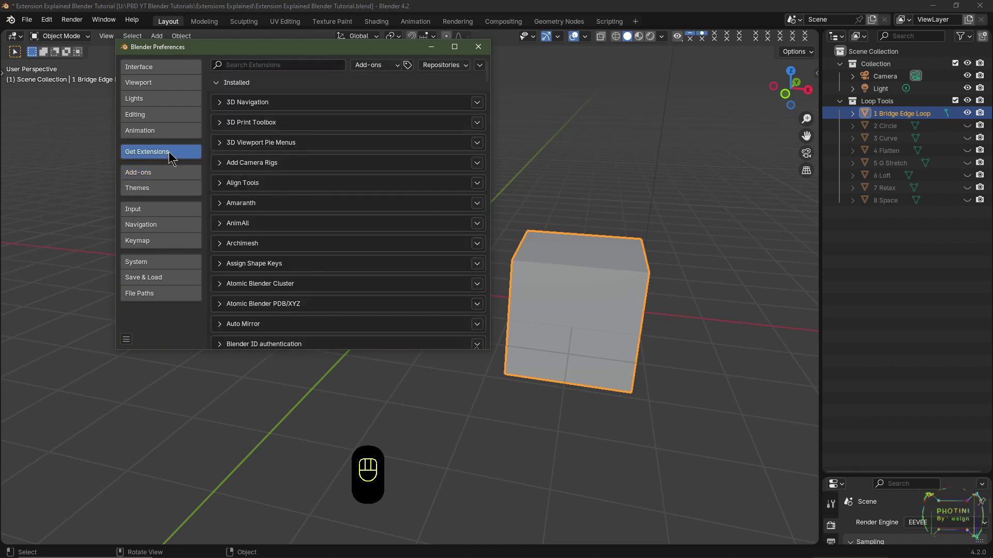
Add a Local Repository from the Repositories + menu and name it 'Custom 123'
{"action": "left_click", "coordinate": [447, 67]}
{"action": "left_click", "coordinate": [437, 103]}
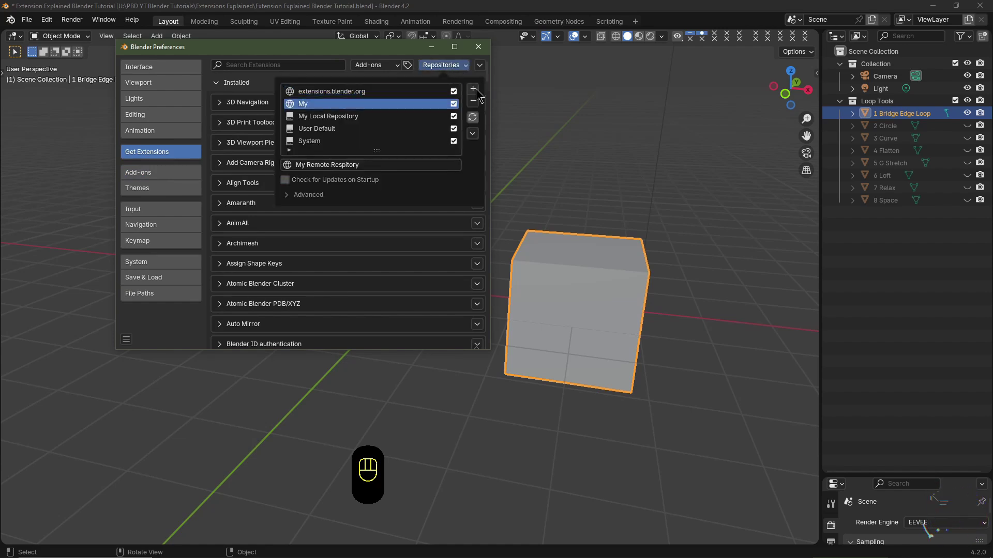
{"action": "left_click", "coordinate": [474, 90]}
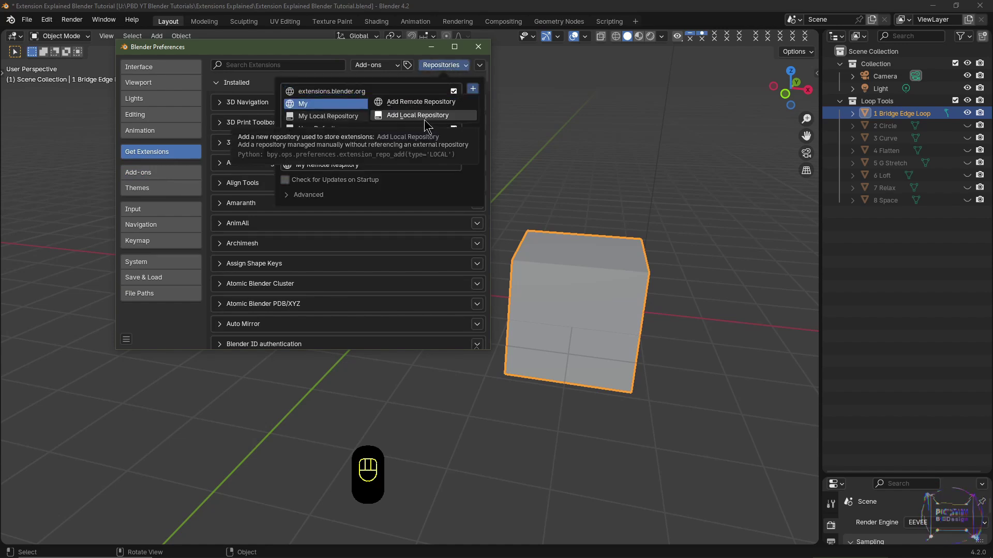
{"action": "left_click", "coordinate": [425, 119]}
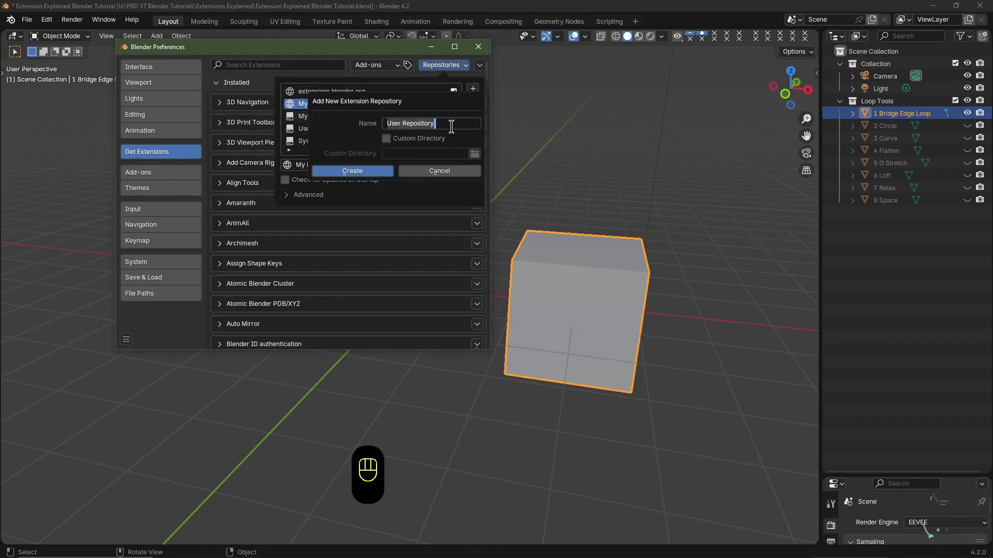
{"action": "type", "text": "Custom 123"}
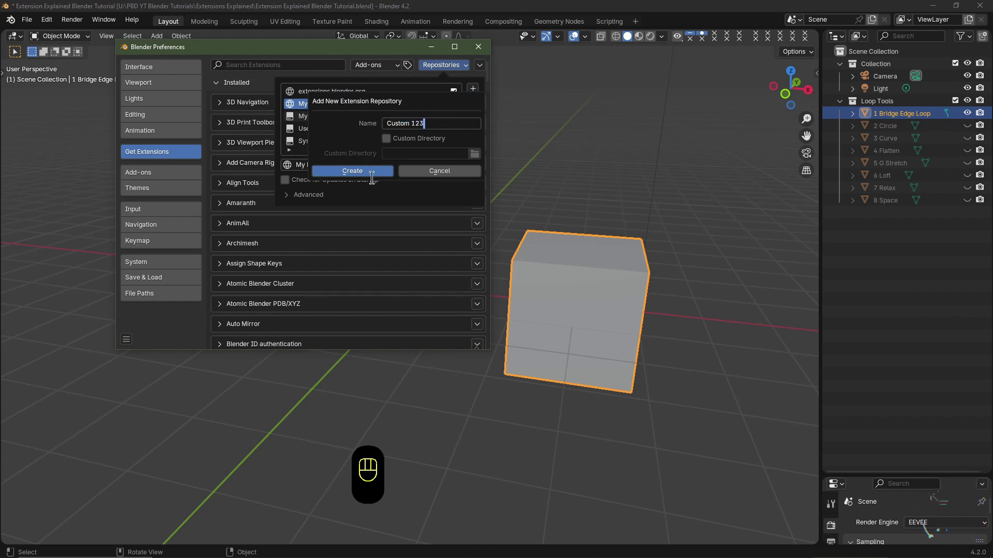
{"action": "left_click", "coordinate": [371, 172]}
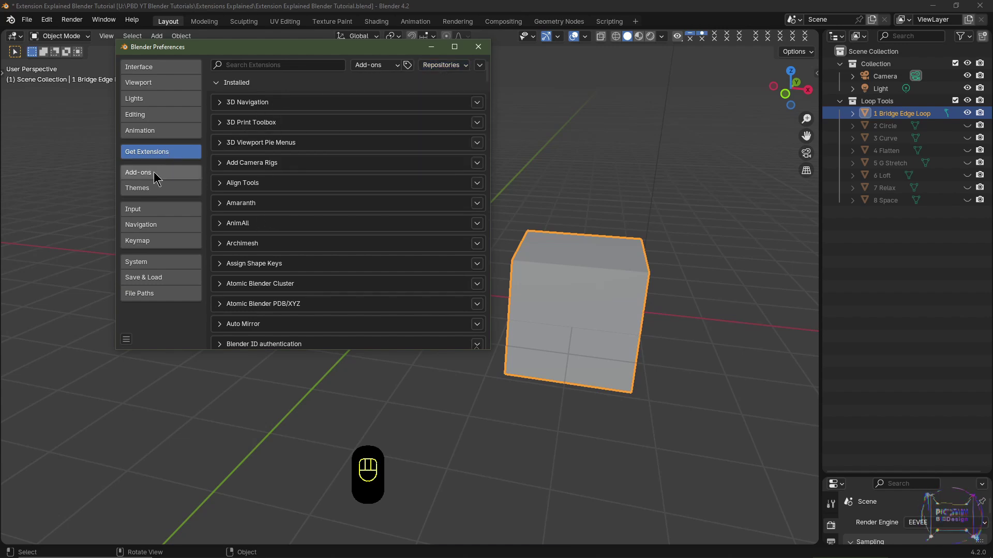
Confirm 'Custom 123' now appears in the repositories list
{"action": "left_click", "coordinate": [153, 173]}
{"action": "left_click", "coordinate": [168, 153]}
{"action": "left_click", "coordinate": [436, 66]}
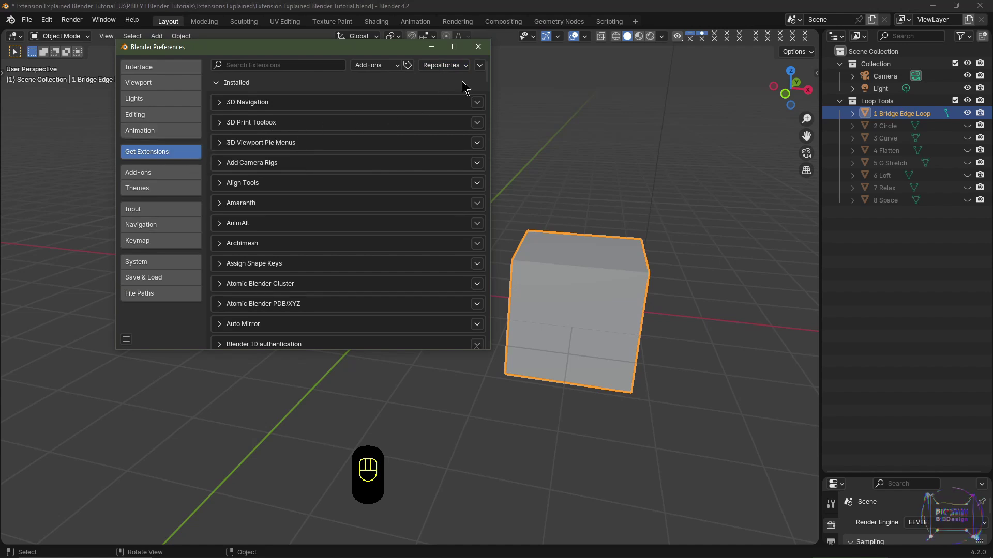
Save Preferences from the Add-ons section's menu and close the Preferences window
{"action": "left_click", "coordinate": [176, 172]}
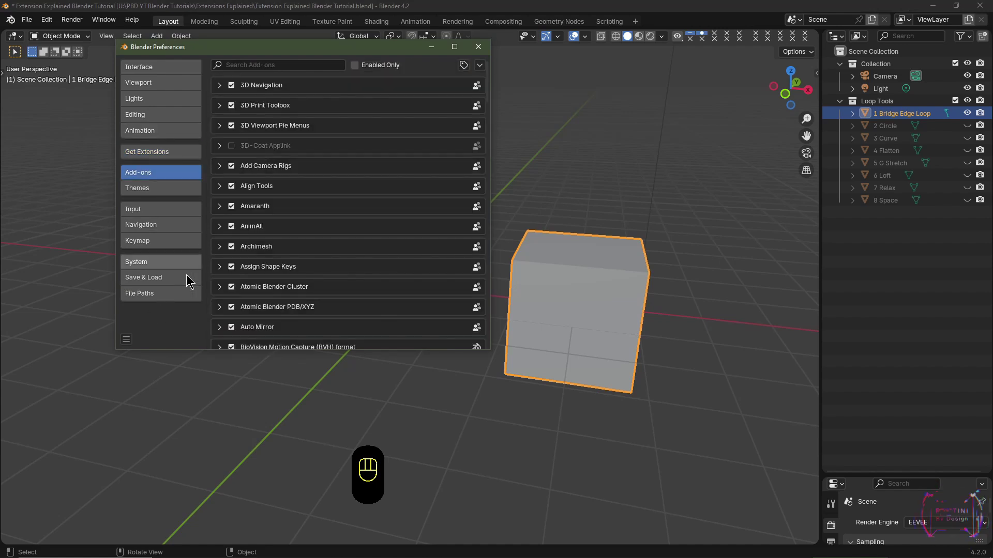
{"action": "left_click", "coordinate": [126, 340]}
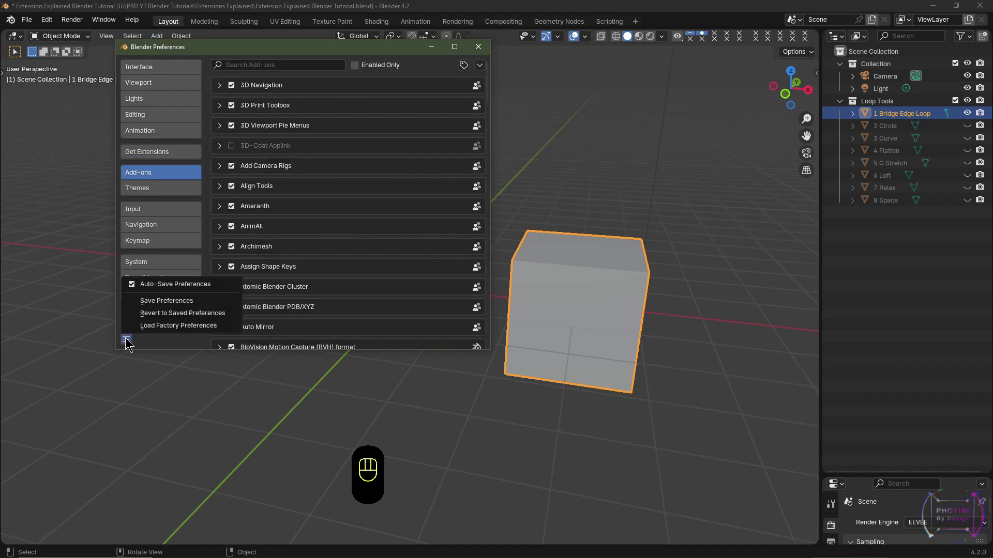
{"action": "left_click", "coordinate": [152, 304]}
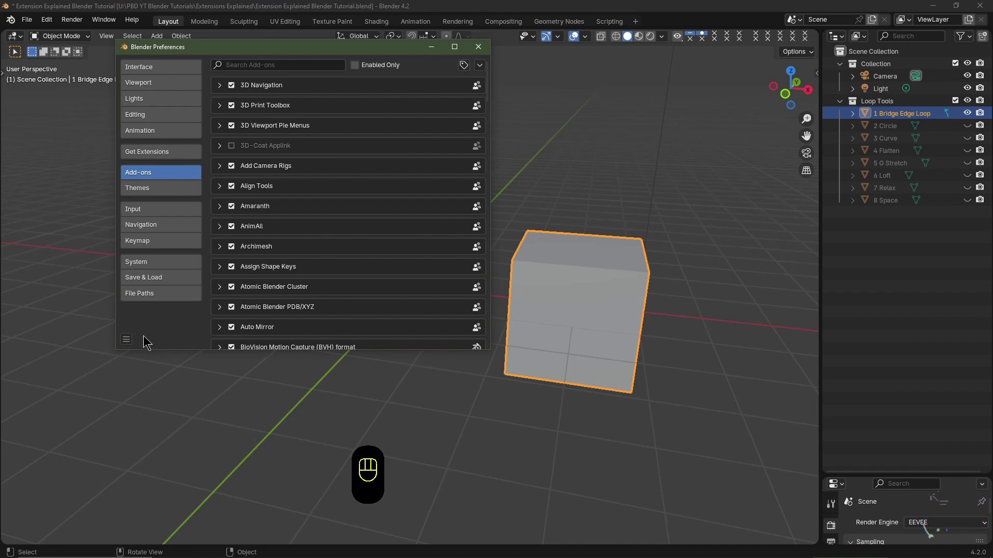
{"action": "left_click", "coordinate": [127, 339]}
{"action": "left_click", "coordinate": [167, 295]}
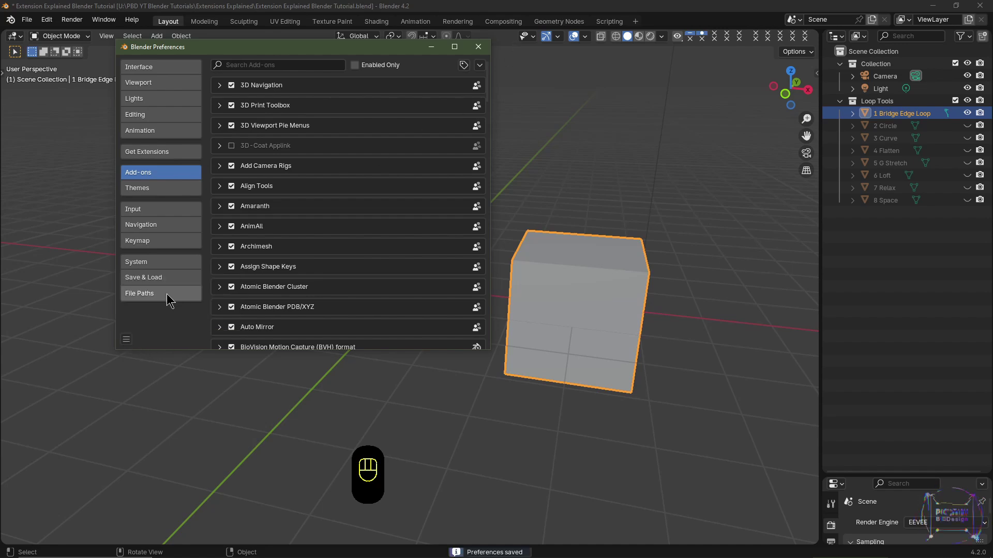
{"action": "left_click", "coordinate": [478, 48]}
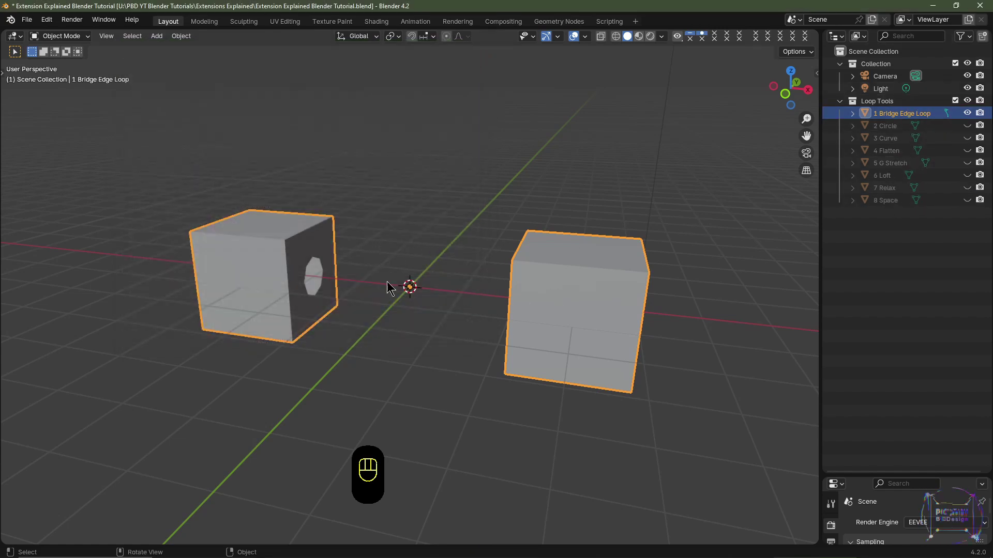
Join the two cubes' hole loops with a tube using LoopTools Bridge in Edit Mode
{"action": "middle_click_drag", "start_coordinate": [391, 288], "coordinate": [348, 200]}
{"action": "key", "text": "Tab"}
{"action": "scroll", "coordinate": [517, 290], "scroll_direction": "up", "scroll_amount": 3}
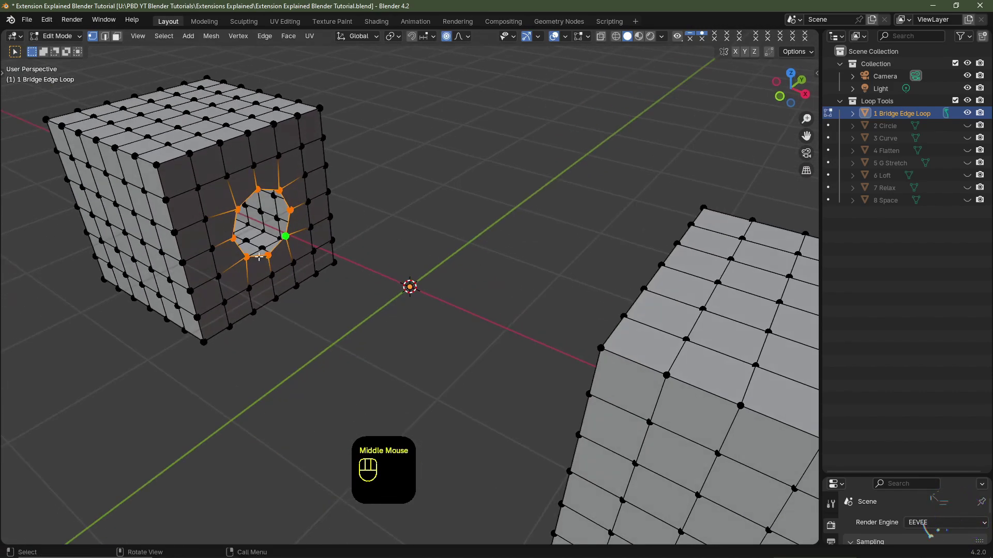
{"action": "middle_click_drag", "start_coordinate": [263, 233], "coordinate": [354, 258]}
{"action": "right_click", "coordinate": [421, 207]}
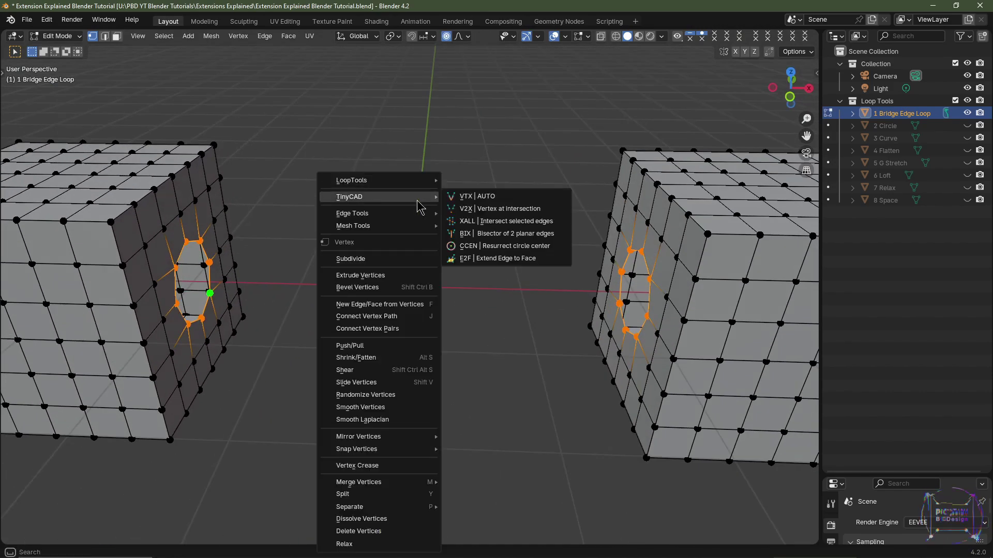
{"action": "mouse_move", "coordinate": [406, 184]}
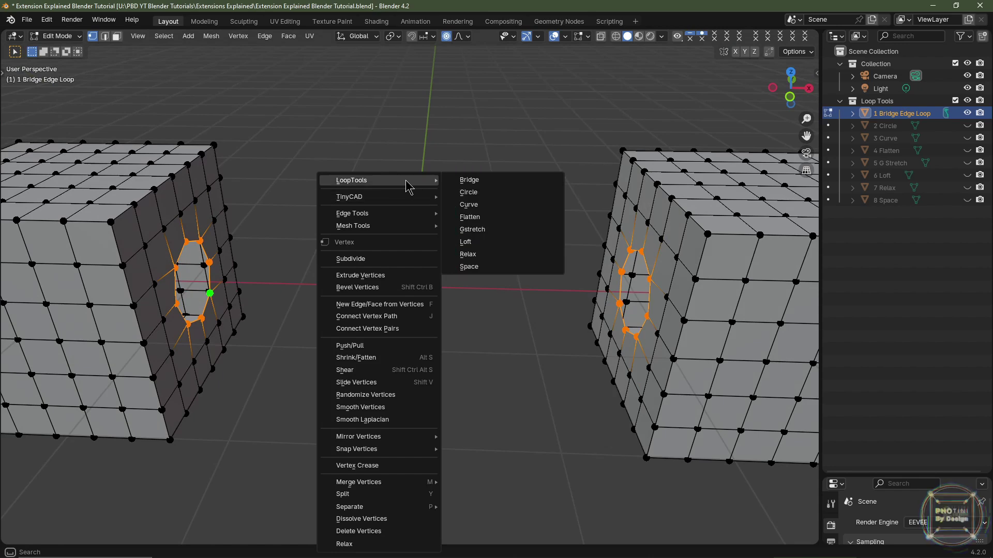
{"action": "left_click", "coordinate": [470, 180]}
{"action": "middle_click_drag", "start_coordinate": [408, 258], "coordinate": [407, 258]}
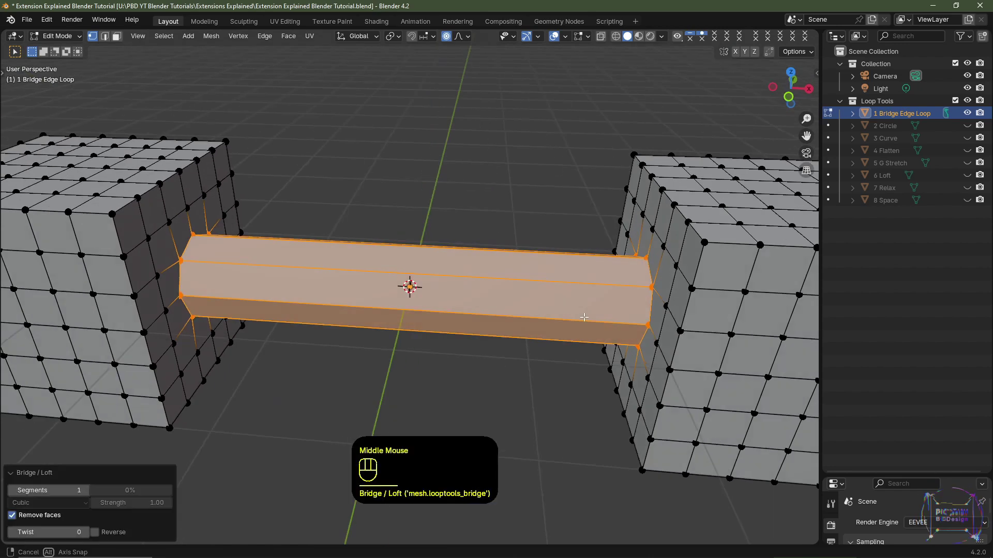
{"action": "scroll", "coordinate": [407, 257], "scroll_direction": "up", "scroll_amount": 3}
{"action": "key", "text": "Tab"}
Hide 1 Bridge Edge Loop, then show and select the 2 Circle cube
{"action": "left_click", "coordinate": [967, 114]}
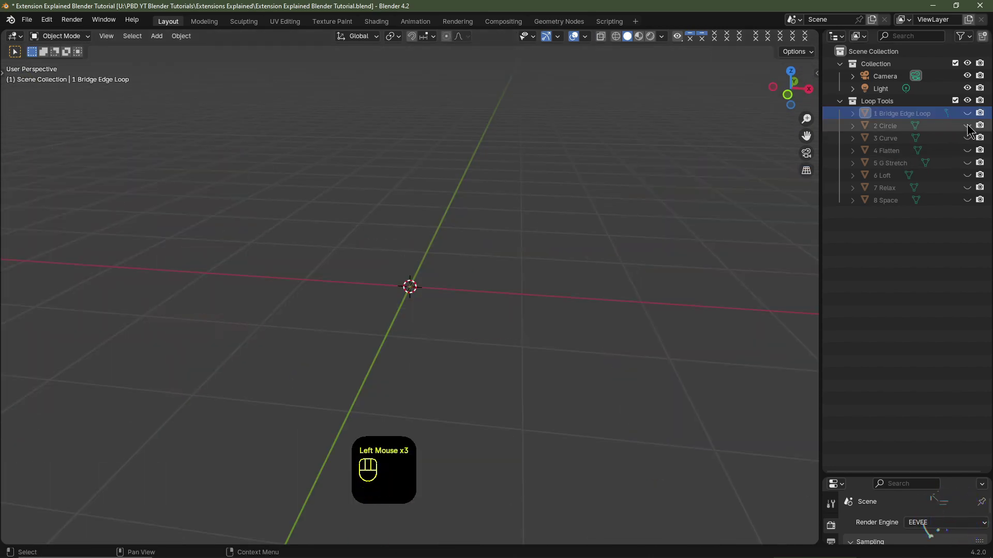
{"action": "left_click", "coordinate": [967, 125]}
{"action": "middle_click_drag", "start_coordinate": [638, 264], "coordinate": [461, 302]}
{"action": "key", "text": "Tab"}
{"action": "key", "text": "Tab"}
{"action": "left_click", "coordinate": [482, 260]}
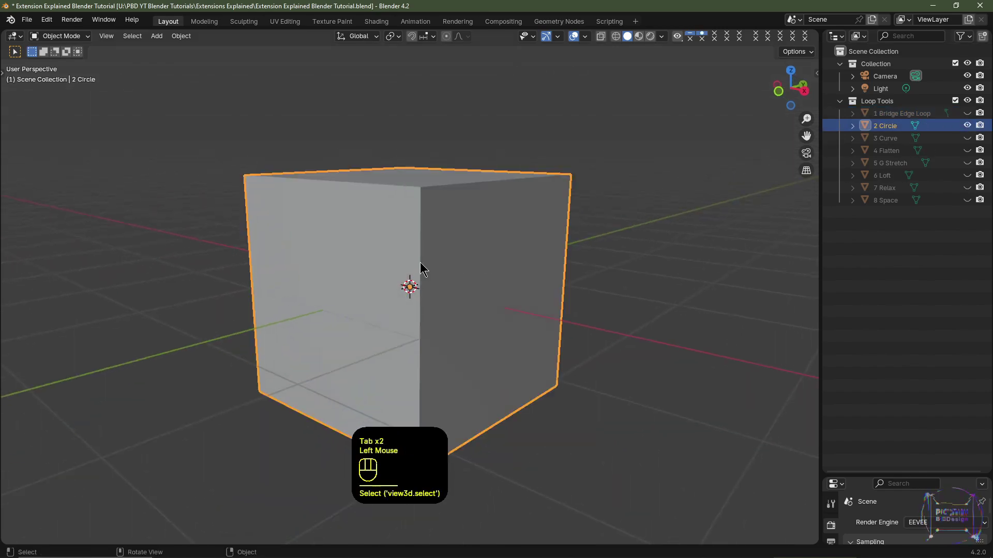
Round the 2 Circle cube's selected loop with LoopTools Circle, adjusting Influence toward 100%
{"action": "key", "text": "Tab"}
{"action": "middle_click_drag", "start_coordinate": [365, 294], "coordinate": [465, 252]}
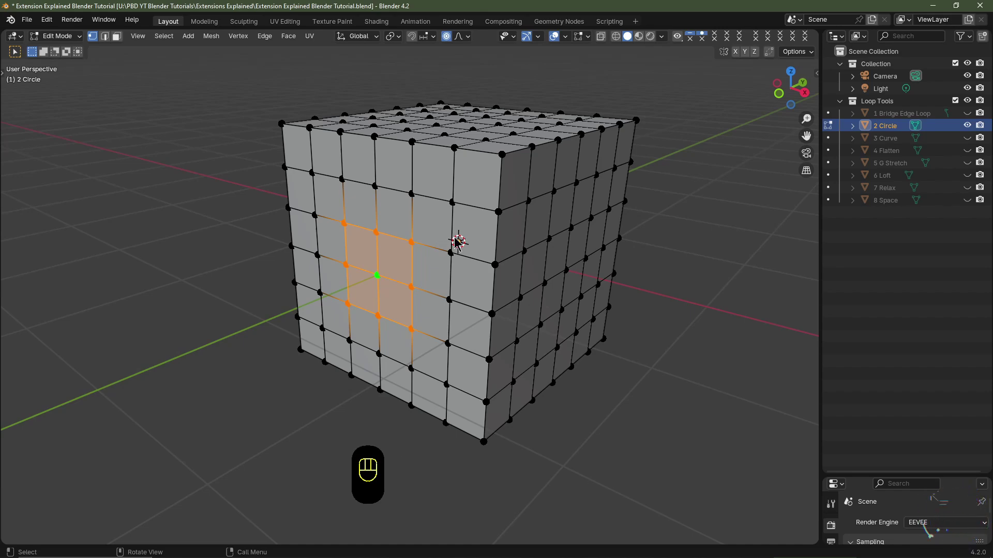
{"action": "right_click", "coordinate": [458, 242]}
{"action": "mouse_move", "coordinate": [430, 182]}
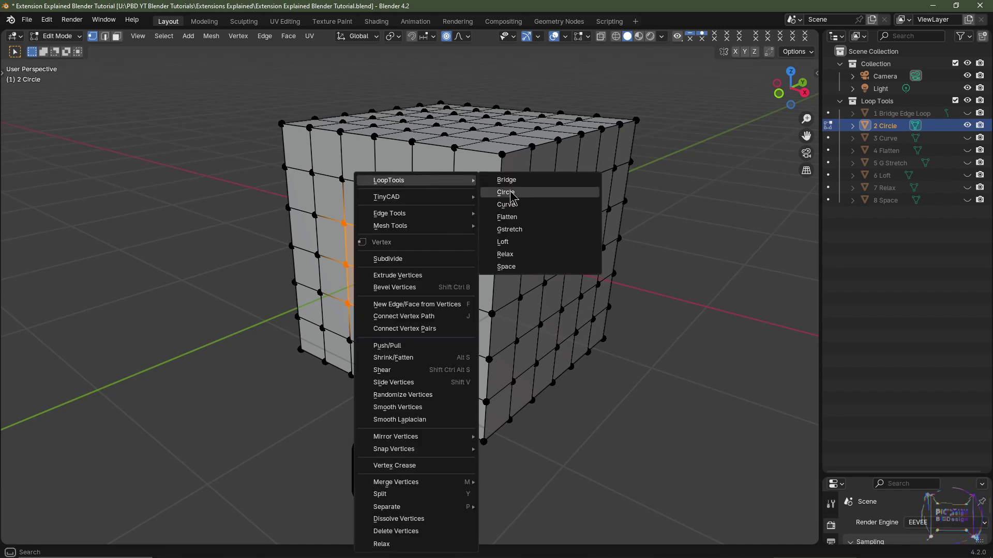
{"action": "left_click", "coordinate": [506, 192]}
{"action": "middle_click_drag", "start_coordinate": [457, 240], "coordinate": [451, 235]}
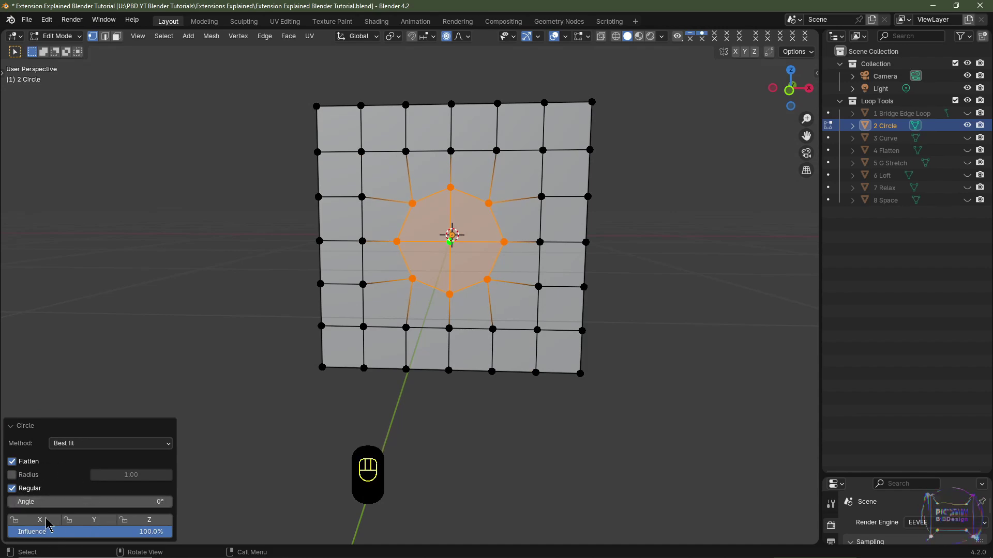
{"action": "left_click_drag", "start_coordinate": [134, 532], "coordinate": [172, 532]}
{"action": "middle_click_drag", "start_coordinate": [465, 320], "coordinate": [549, 352]}
{"action": "key", "text": "Tab"}
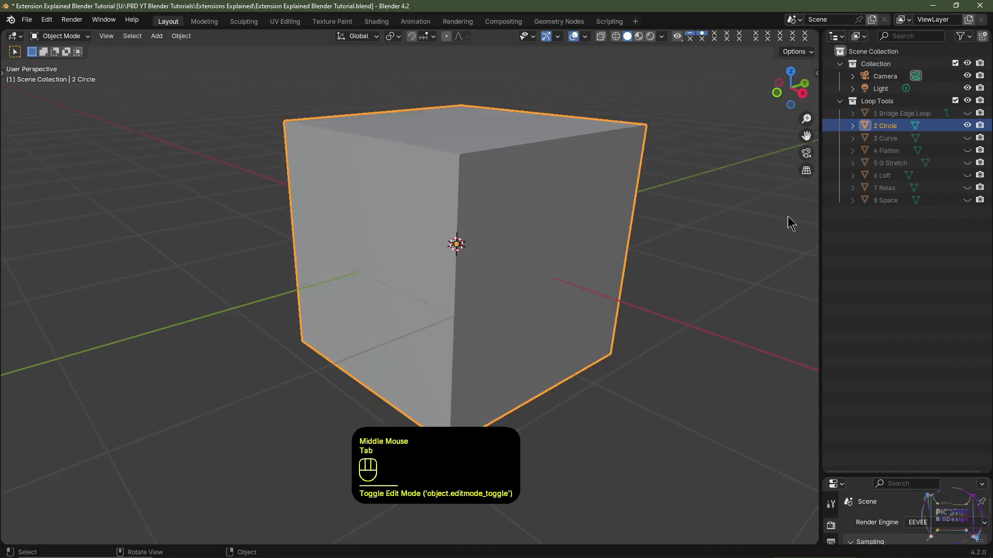
Hide 2 Circle, show and select the 3 Curve cube, and enter Edit Mode
{"action": "left_click", "coordinate": [967, 125]}
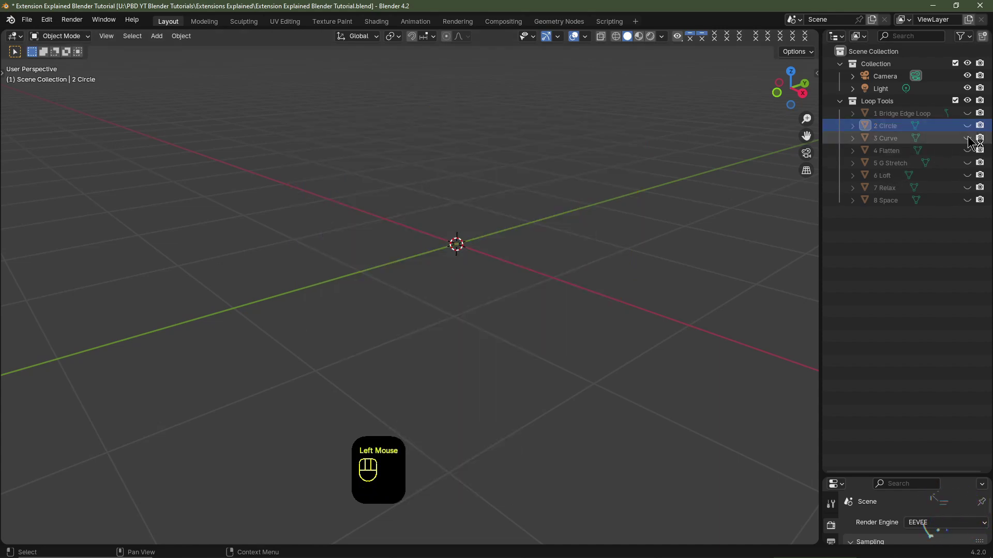
{"action": "left_click", "coordinate": [967, 138]}
{"action": "left_click", "coordinate": [888, 139]}
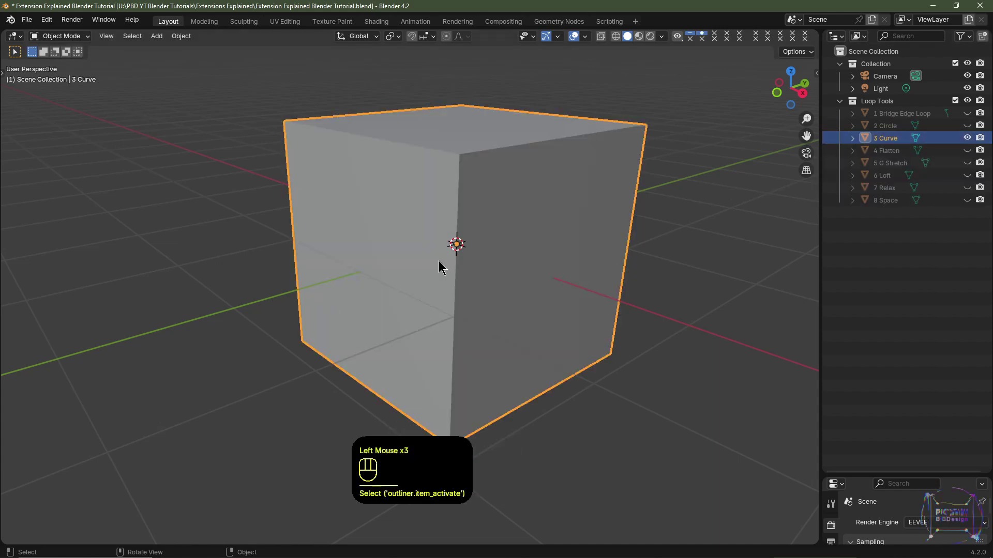
{"action": "key", "text": "Tab"}
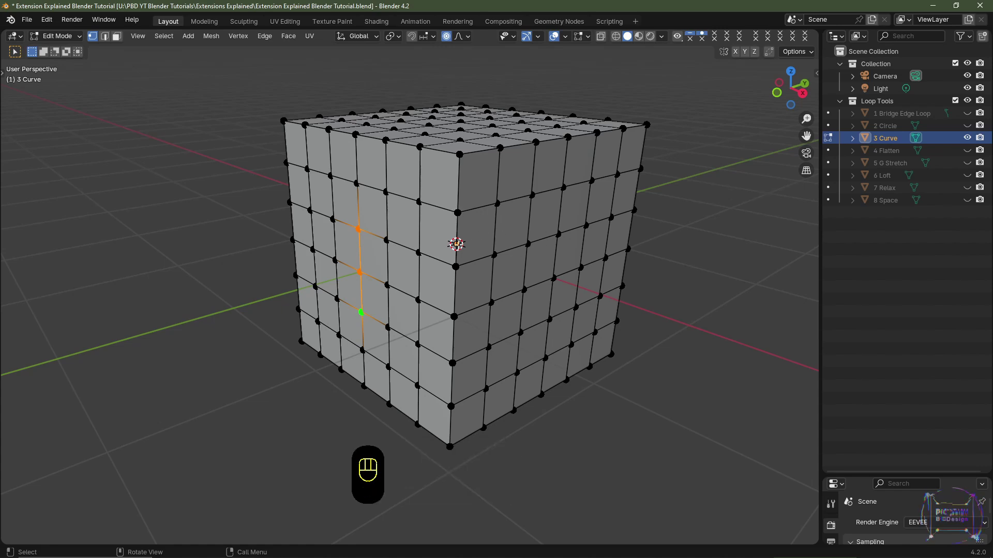
Curve the selected edges of the 3 Curve cube with LoopTools Curve
{"action": "middle_click_drag", "start_coordinate": [465, 243], "coordinate": [367, 298]}
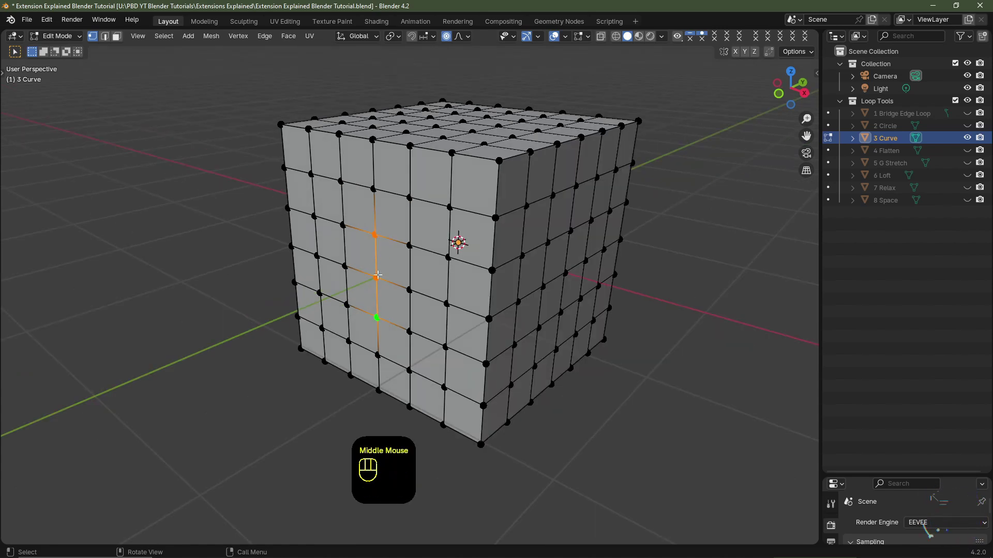
{"action": "right_click", "coordinate": [552, 186]}
{"action": "mouse_move", "coordinate": [581, 182]}
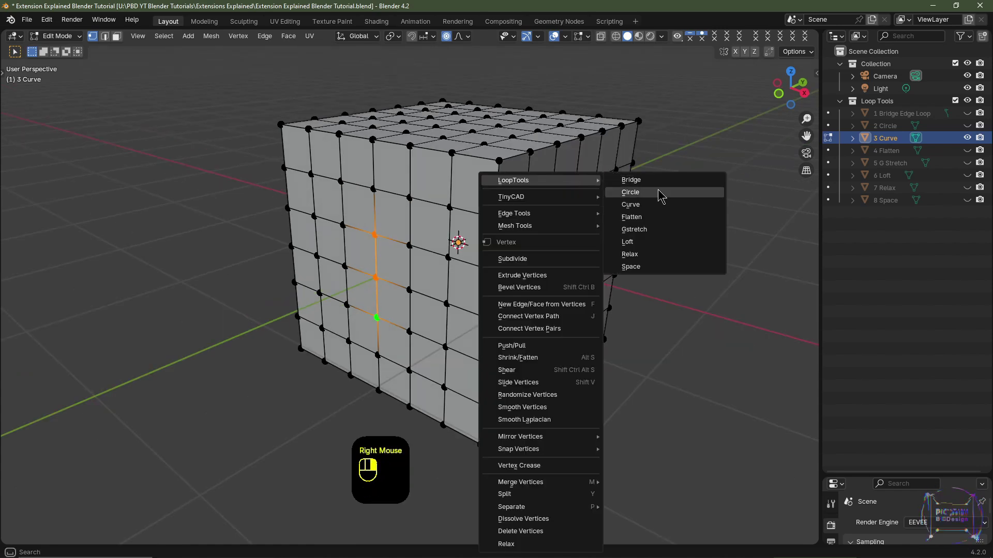
{"action": "left_click", "coordinate": [631, 205]}
{"action": "middle_click_drag", "start_coordinate": [552, 231], "coordinate": [398, 306]}
{"action": "middle_click_drag", "start_coordinate": [411, 122], "coordinate": [267, 261]}
Bulge a 2x2 face region with LoopTools Curve, then hide 3 Curve and show 4 Flatten
{"action": "double_click", "coordinate": [267, 261]}
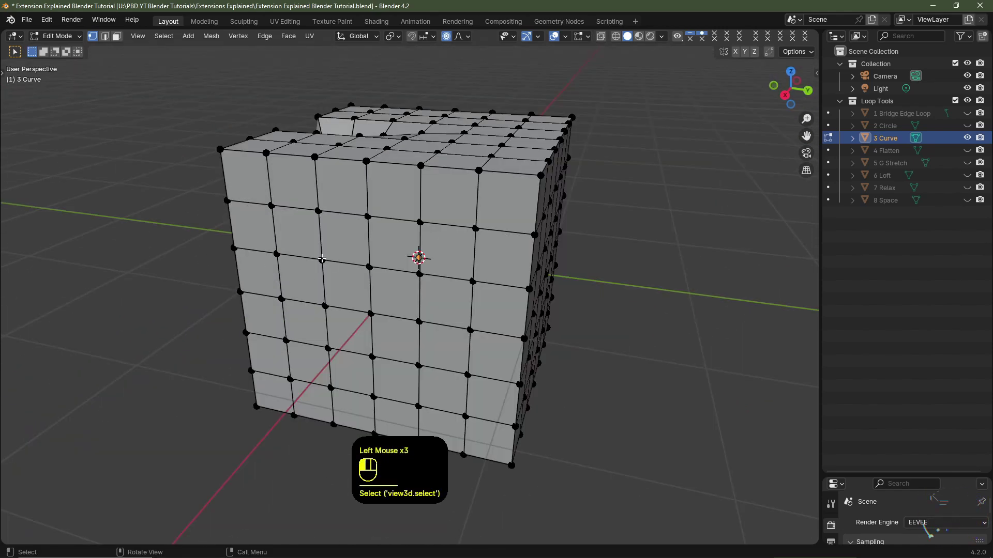
{"action": "left_click", "coordinate": [418, 365], "text": "ctrl+shift"}
{"action": "middle_click_drag", "start_coordinate": [417, 366], "coordinate": [645, 306]}
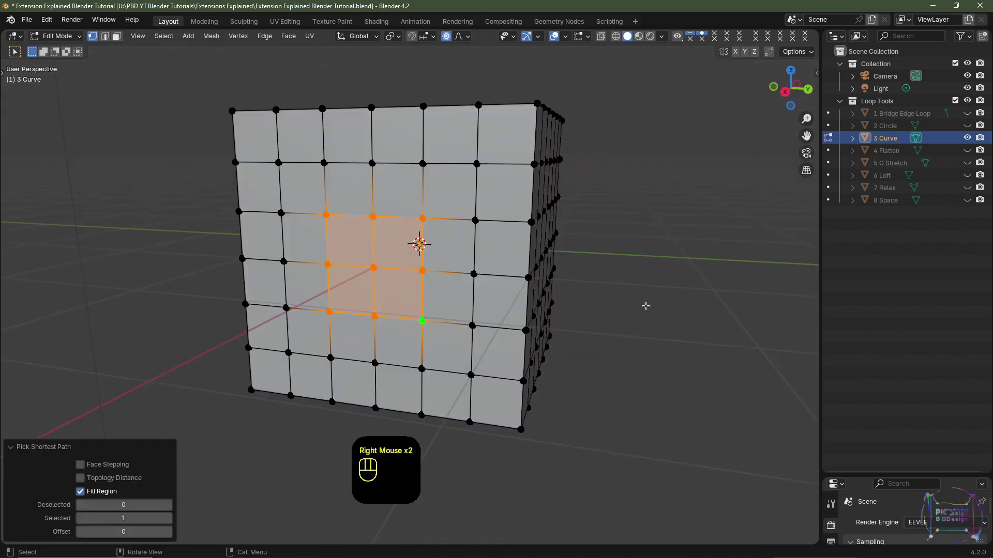
{"action": "right_click", "coordinate": [645, 306]}
{"action": "mouse_move", "coordinate": [620, 181]}
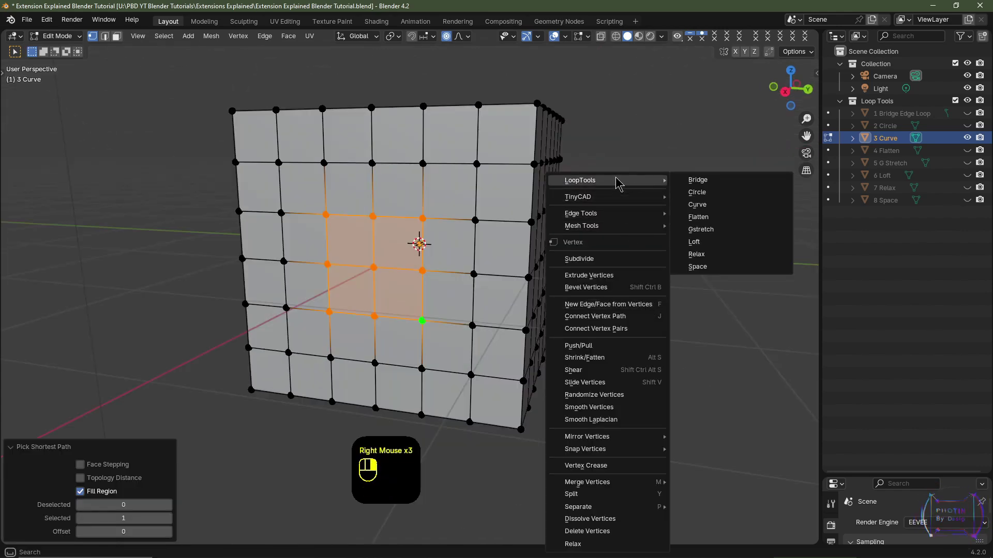
{"action": "left_click", "coordinate": [693, 205]}
{"action": "middle_click_drag", "start_coordinate": [691, 205], "coordinate": [616, 288]}
{"action": "key", "text": "Tab"}
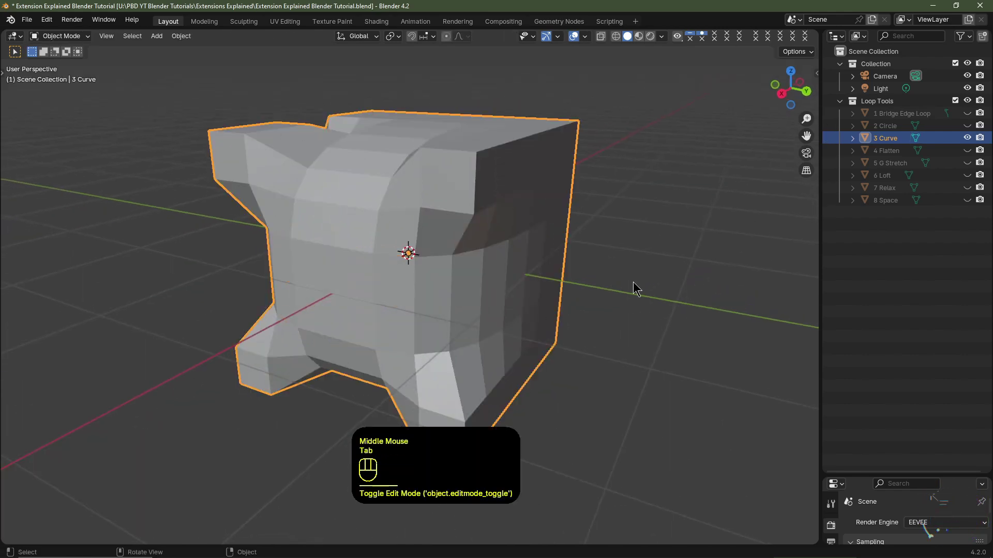
{"action": "left_click", "coordinate": [967, 137]}
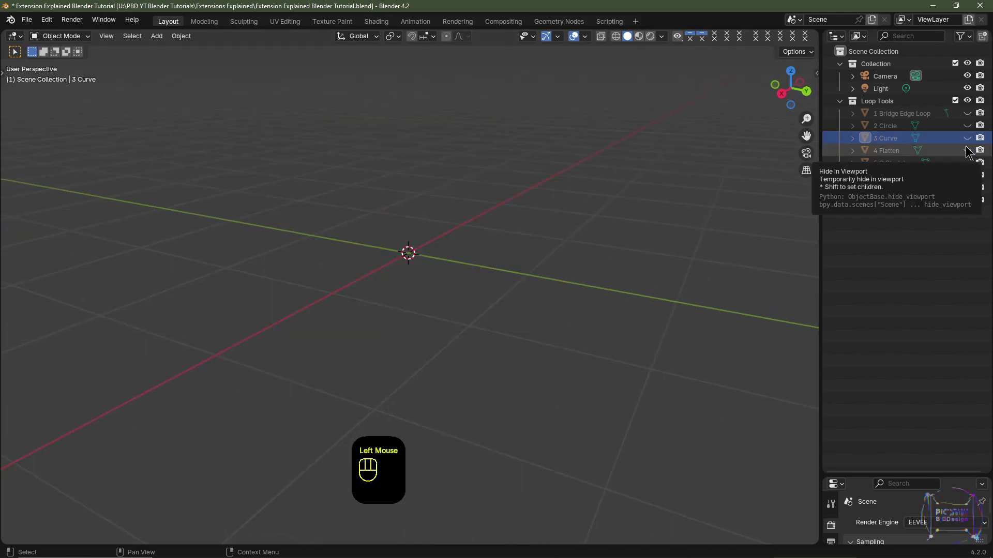
{"action": "left_click", "coordinate": [967, 150]}
Flatten the jagged side of the 4 Flatten cube with LoopTools Flatten
{"action": "left_click", "coordinate": [896, 150]}
{"action": "middle_click_drag", "start_coordinate": [647, 289], "coordinate": [351, 287]}
{"action": "key", "text": "Tab"}
{"action": "middle_click_drag", "start_coordinate": [419, 266], "coordinate": [386, 205]}
{"action": "middle_click_drag", "start_coordinate": [420, 255], "coordinate": [517, 212]}
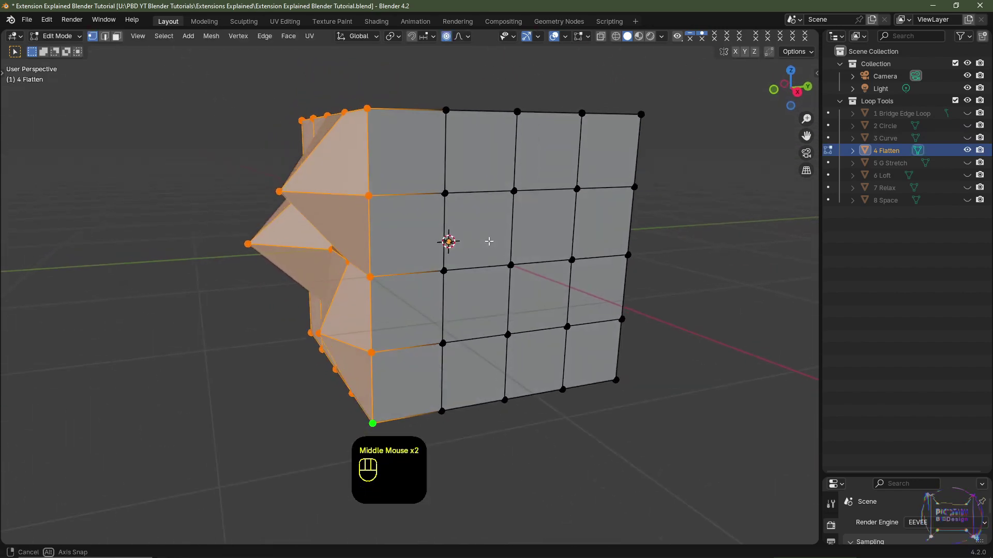
{"action": "right_click", "coordinate": [561, 179]}
{"action": "mouse_move", "coordinate": [561, 180]}
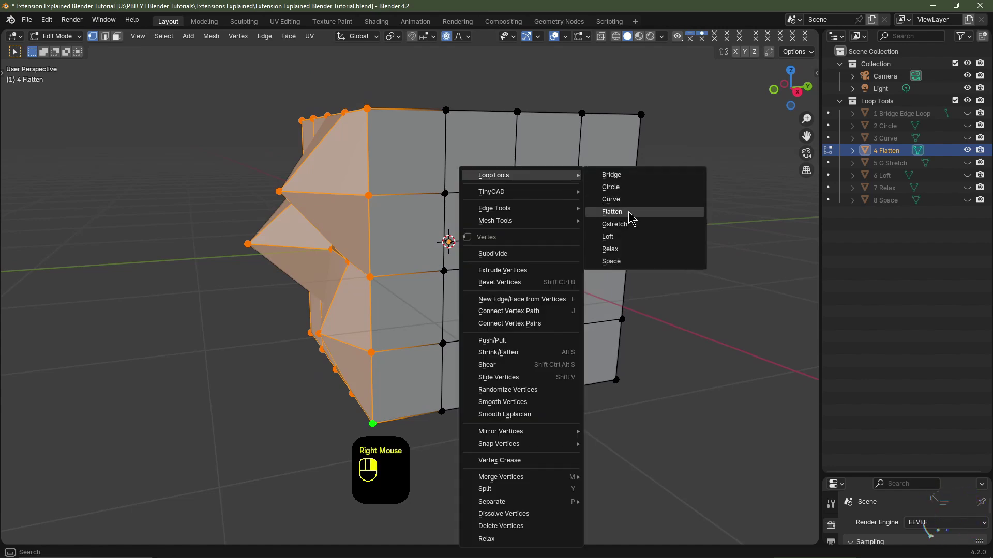
{"action": "left_click", "coordinate": [612, 212]}
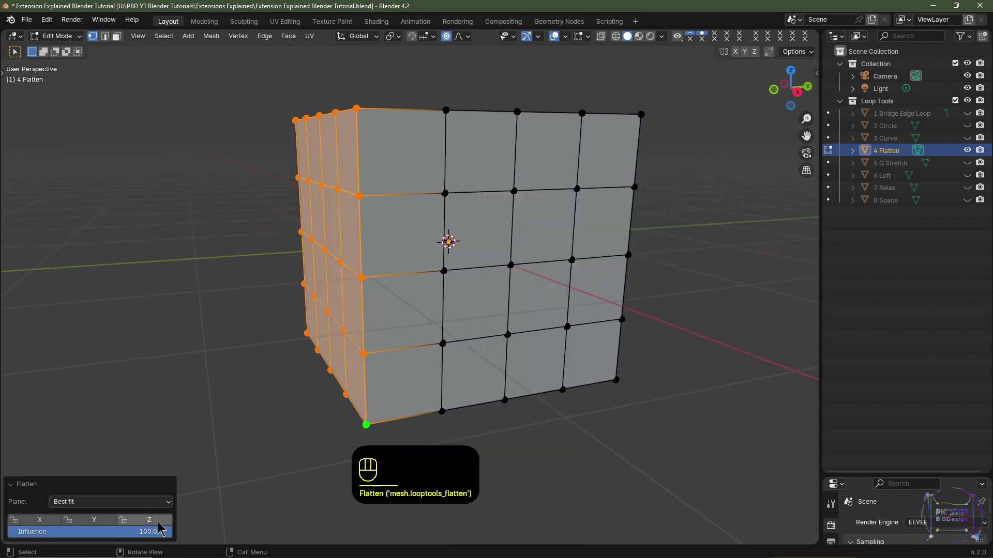
Lower the Flatten influence to near zero, then restore it to 100%
{"action": "left_click", "coordinate": [17, 486]}
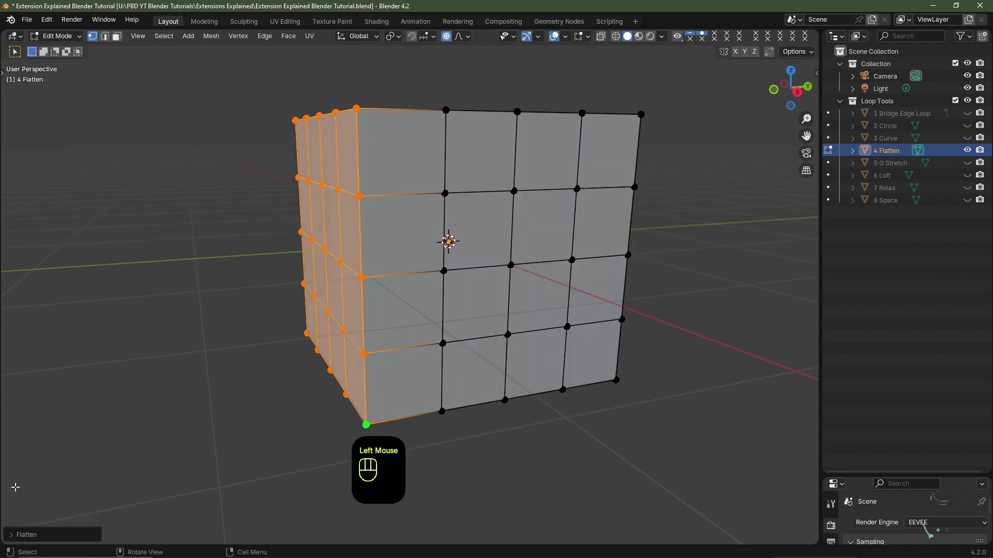
{"action": "left_click", "coordinate": [17, 486]}
{"action": "mouse_move", "coordinate": [155, 531]}
{"action": "left_mouse_down"}
{"action": "mouse_move", "coordinate": [16, 532]}
{"action": "mouse_move", "coordinate": [172, 532]}
{"action": "left_mouse_up"}
{"action": "middle_click_drag", "start_coordinate": [455, 243], "coordinate": [513, 270]}
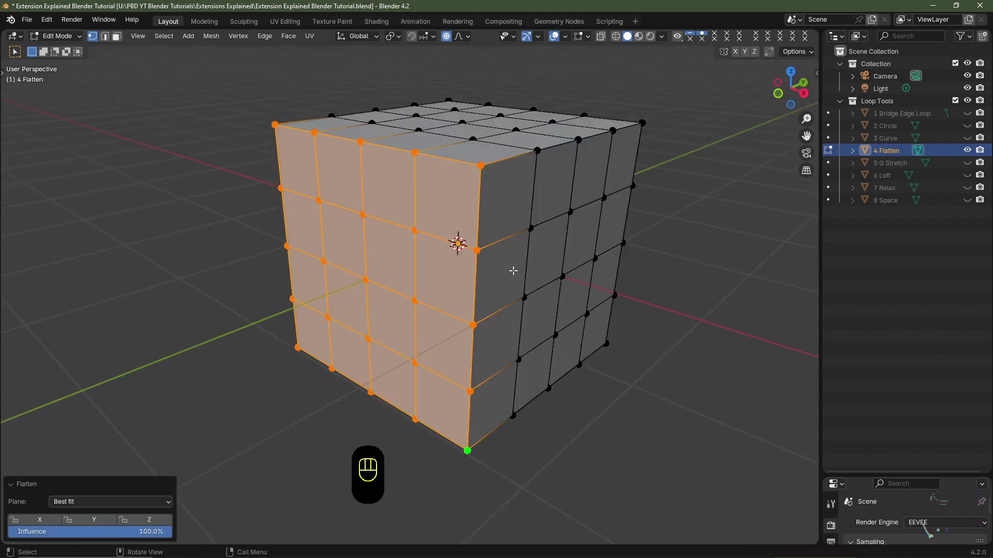
Return to Object Mode, hide 4 Flatten and show the 5 G Stretch cube
{"action": "key", "text": "Tab"}
{"action": "left_click", "coordinate": [967, 150]}
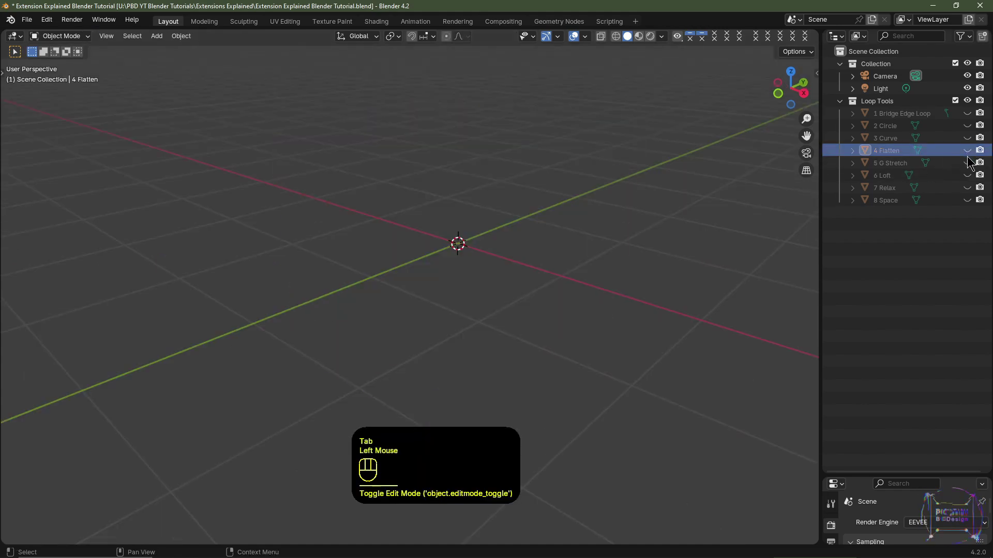
{"action": "left_click", "coordinate": [967, 162]}
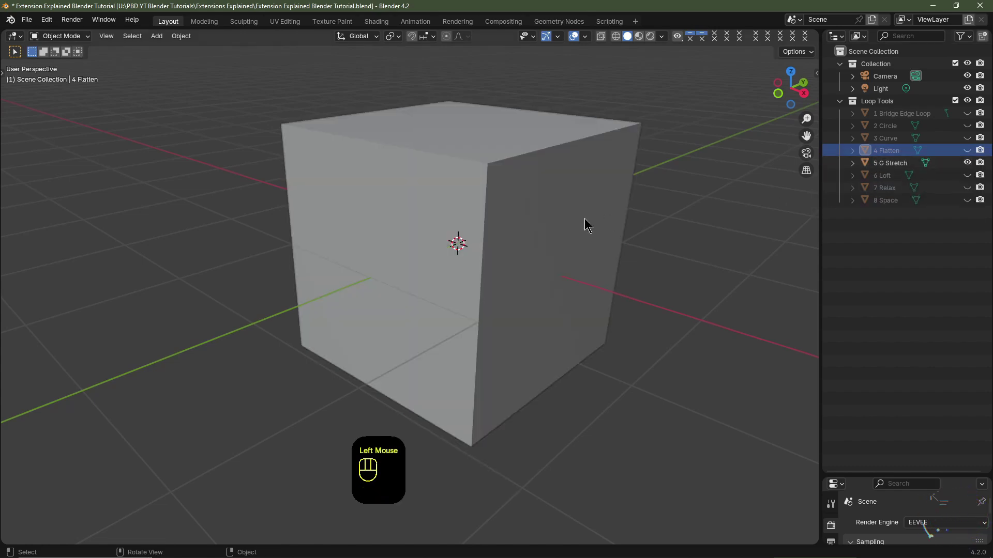
Apply LoopTools Gstretch to the 5 G Stretch cube's selected vertices in Edit Mode
{"action": "left_click", "coordinate": [474, 221]}
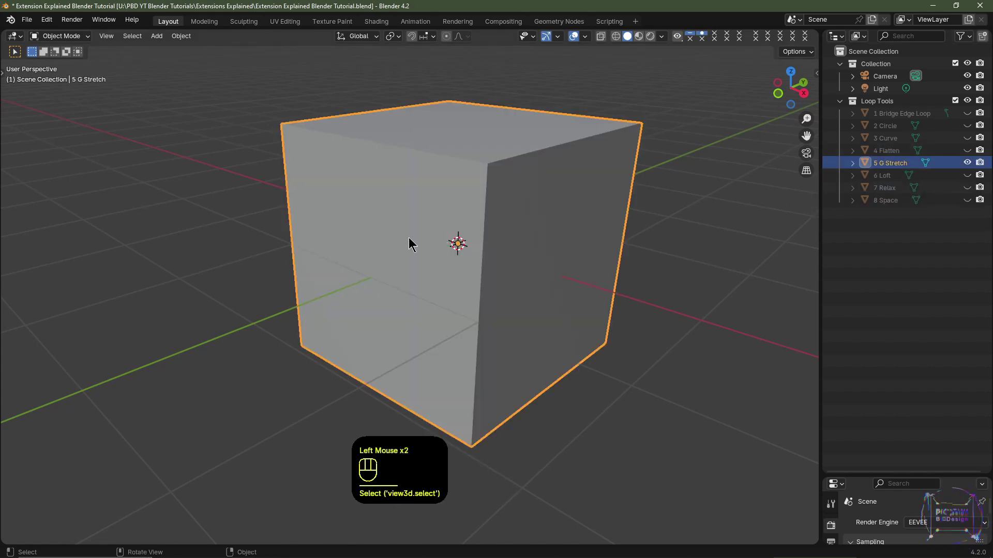
{"action": "key", "text": "Tab"}
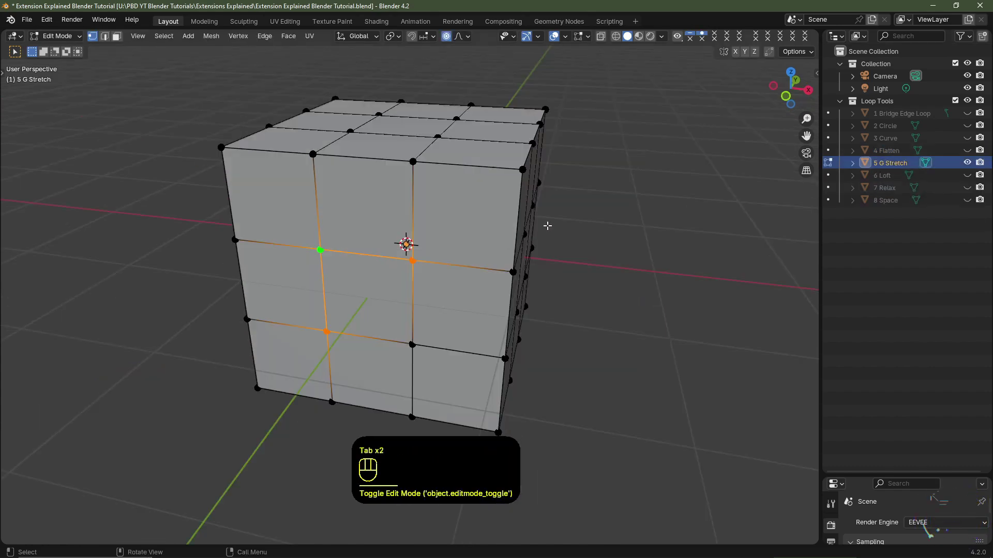
{"action": "right_click", "coordinate": [547, 226]}
{"action": "mouse_move", "coordinate": [528, 179]}
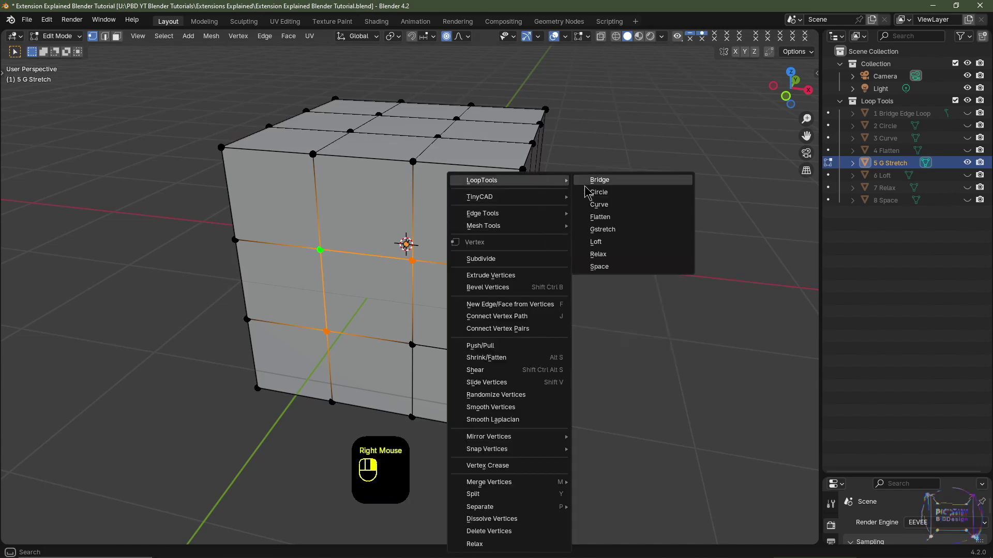
{"action": "left_click", "coordinate": [609, 231]}
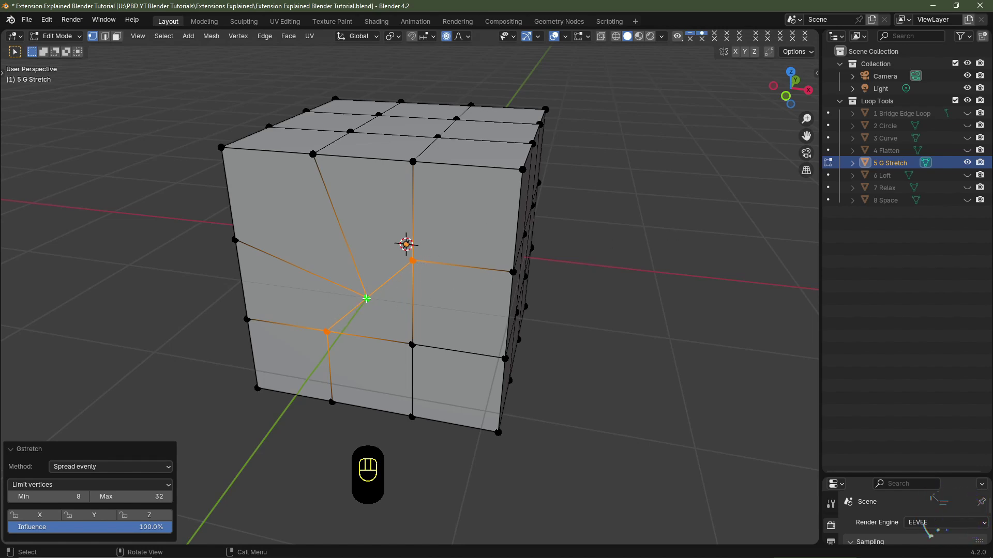
Select three vertices on another face and Gstretch them to bend the grid
{"action": "middle_click_drag", "start_coordinate": [624, 258], "coordinate": [460, 256]}
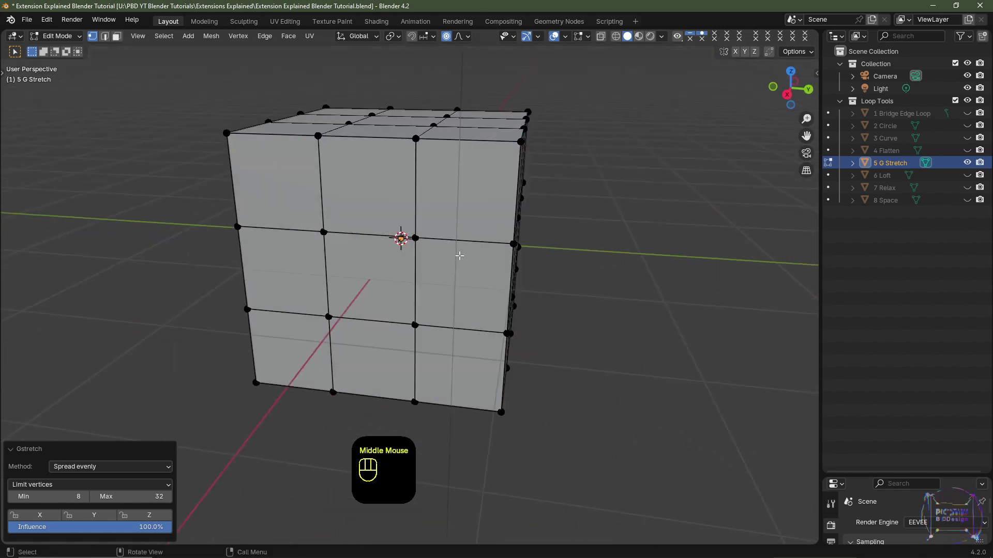
{"action": "left_click", "coordinate": [416, 238]}
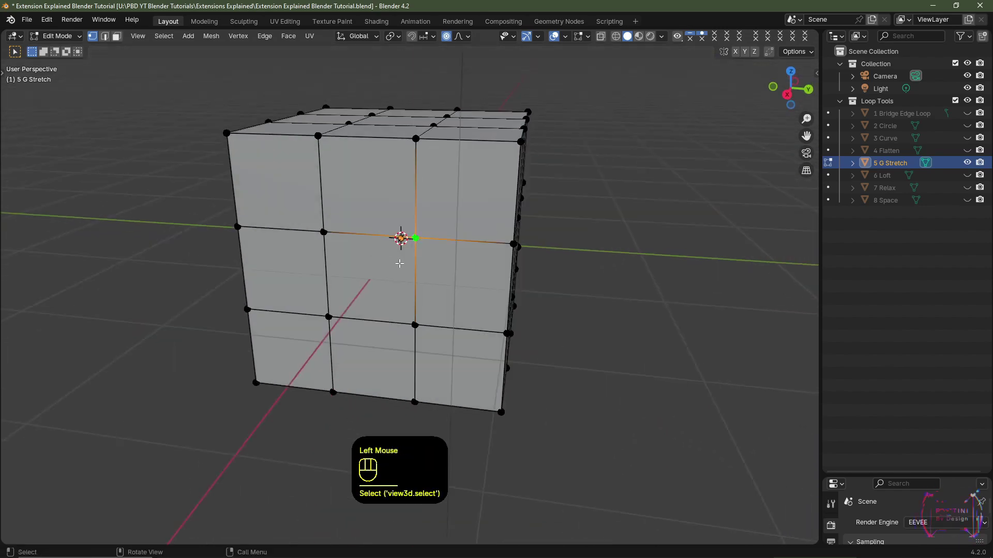
{"action": "left_click", "coordinate": [324, 232], "text": "shift"}
{"action": "left_click", "coordinate": [330, 315], "text": "shift"}
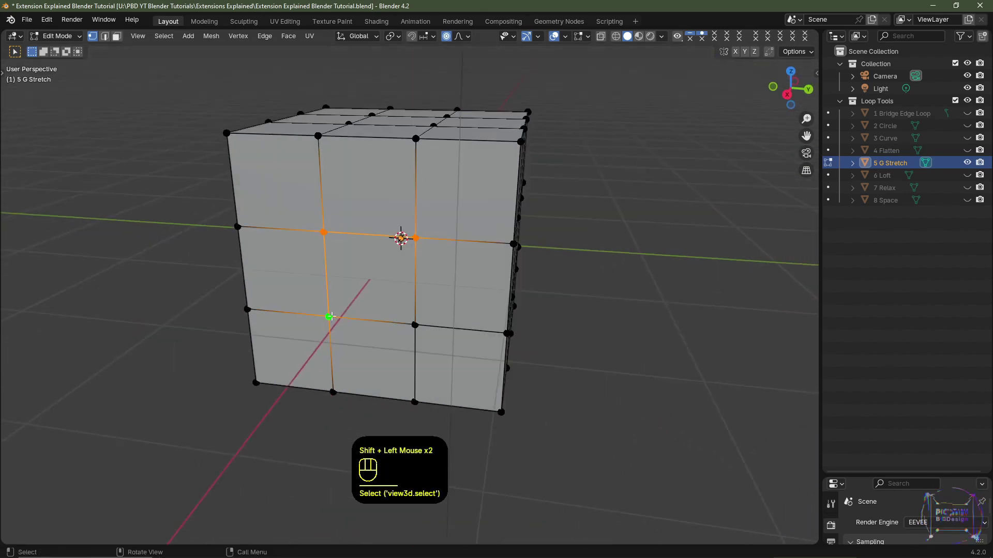
{"action": "right_click", "coordinate": [575, 185]}
{"action": "mouse_move", "coordinate": [575, 185]}
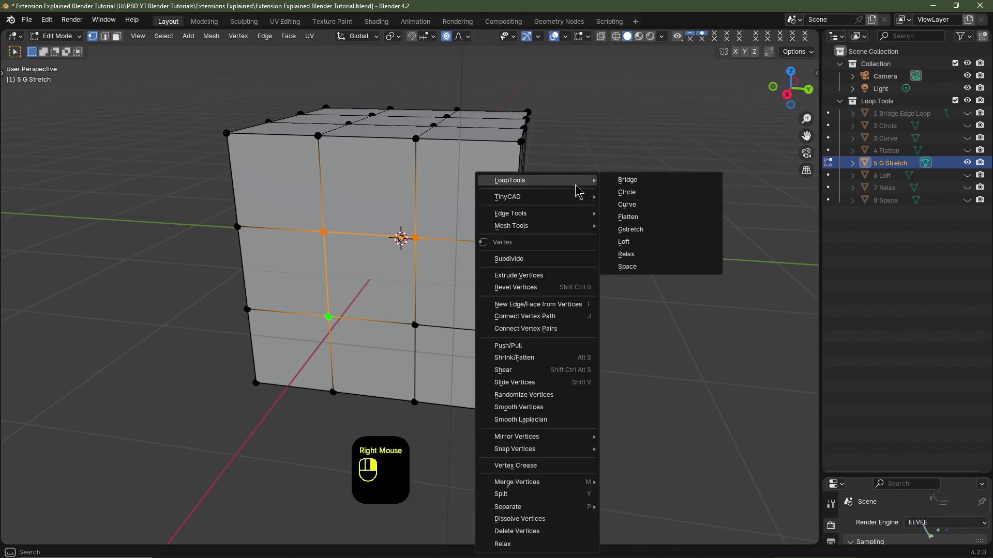
{"action": "left_click", "coordinate": [631, 229]}
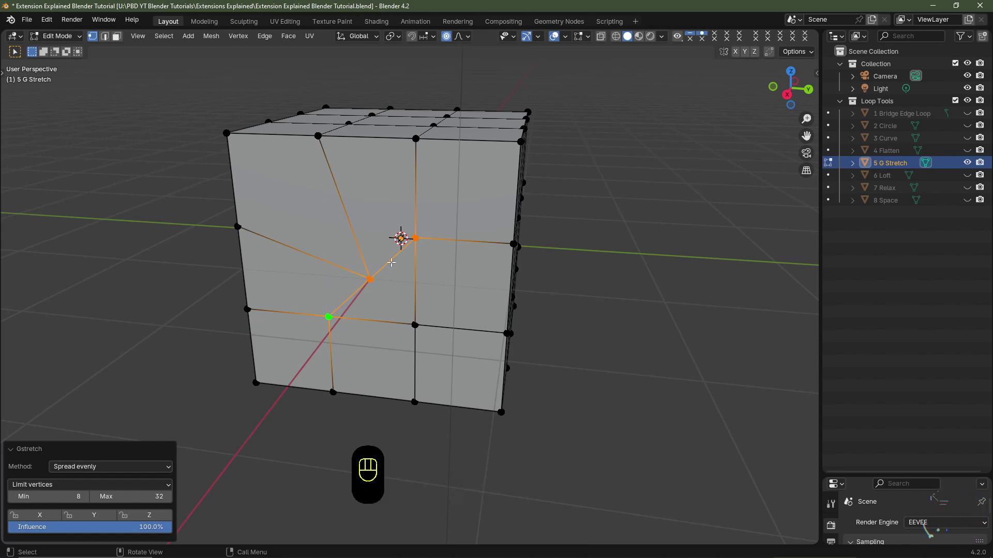
Return to Object Mode and hide the 5 G Stretch cube
{"action": "middle_click_drag", "start_coordinate": [543, 197], "coordinate": [459, 228]}
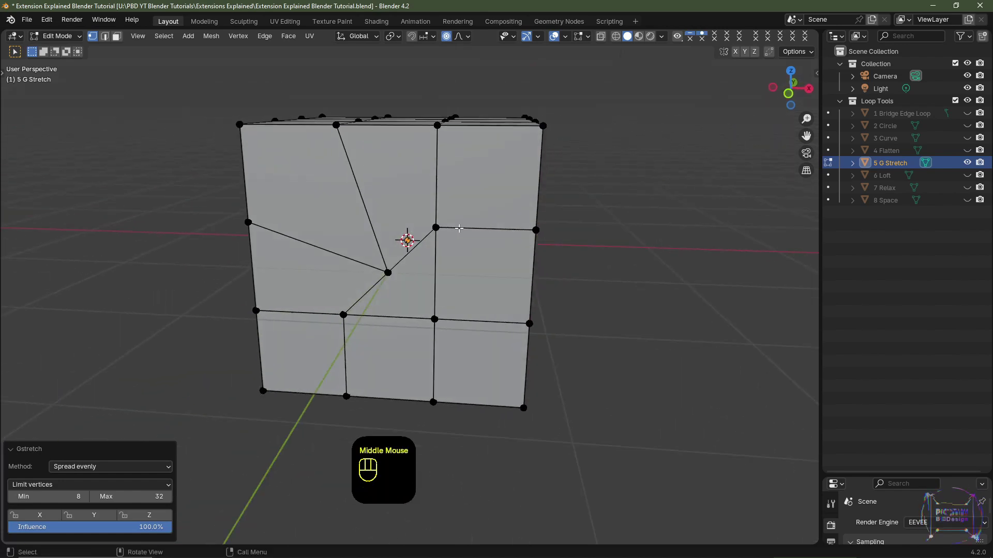
{"action": "key", "text": "Tab"}
{"action": "left_click", "coordinate": [967, 162]}
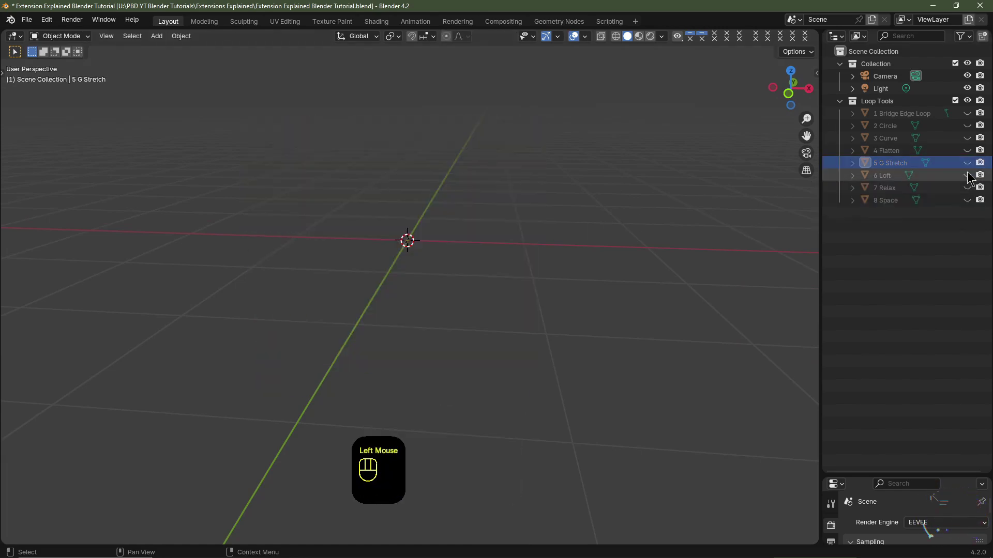
Show the 6 Loft cube and loft its selected faces into a hole with LoopTools
{"action": "left_click", "coordinate": [967, 175]}
{"action": "middle_click_drag", "start_coordinate": [464, 266], "coordinate": [466, 281]}
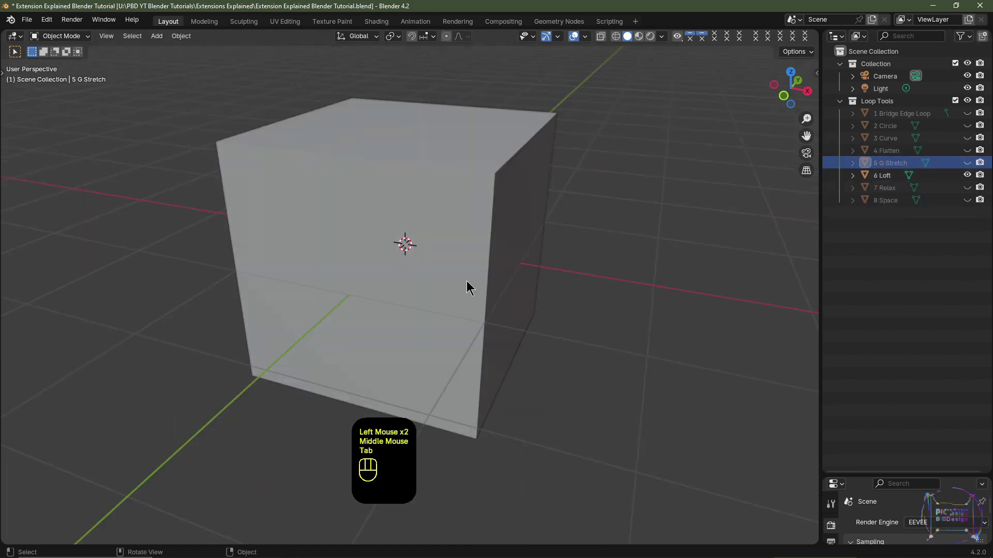
{"action": "left_click", "coordinate": [467, 281]}
{"action": "key", "text": "Tab"}
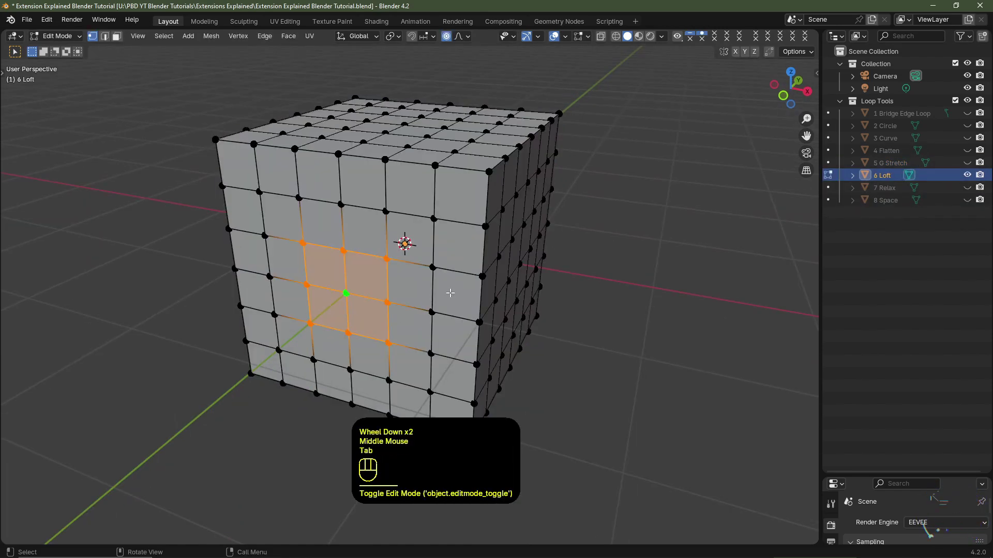
{"action": "right_click", "coordinate": [572, 296]}
{"action": "mouse_move", "coordinate": [565, 182]}
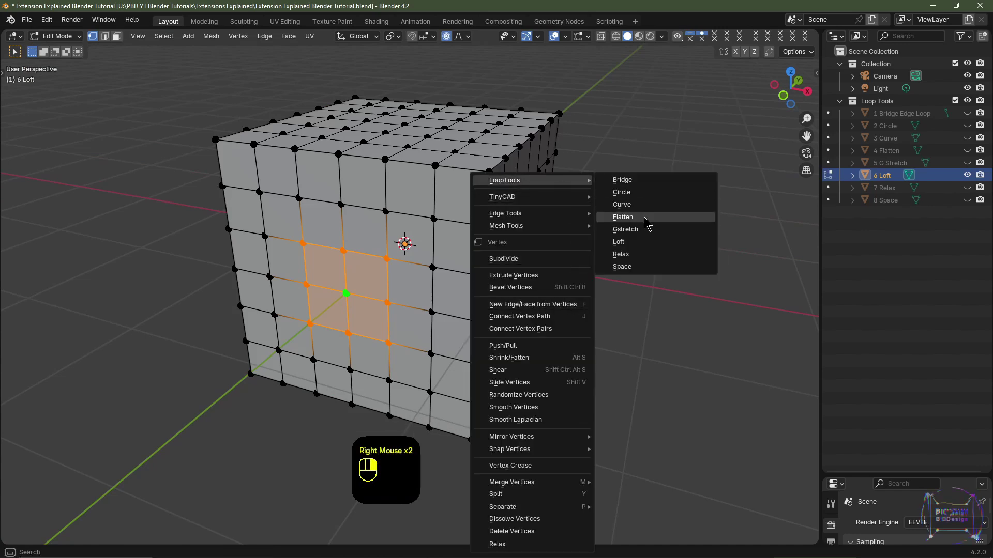
{"action": "left_click", "coordinate": [641, 241]}
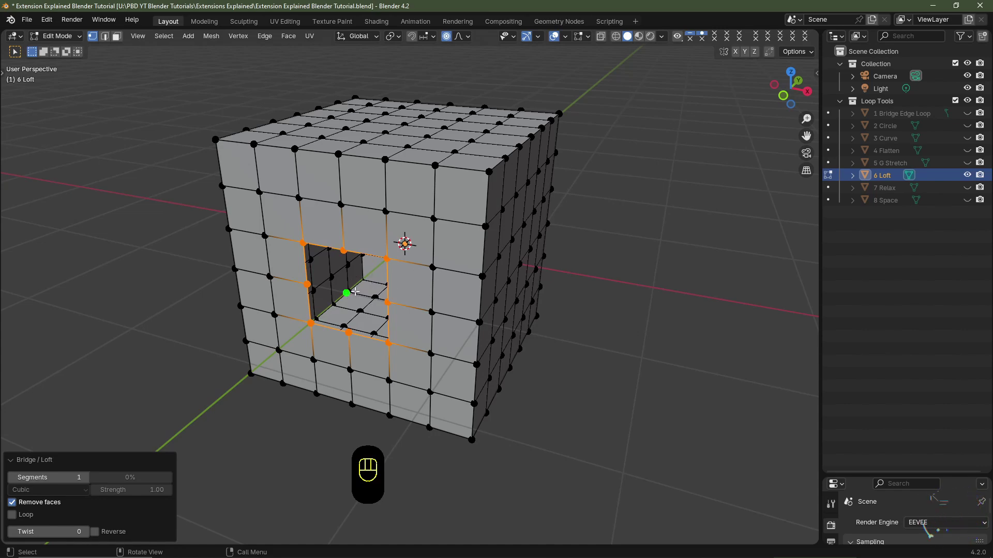
Select a face on the cube's other side and loft it into a hole
{"action": "middle_click_drag", "start_coordinate": [398, 297], "coordinate": [429, 253]}
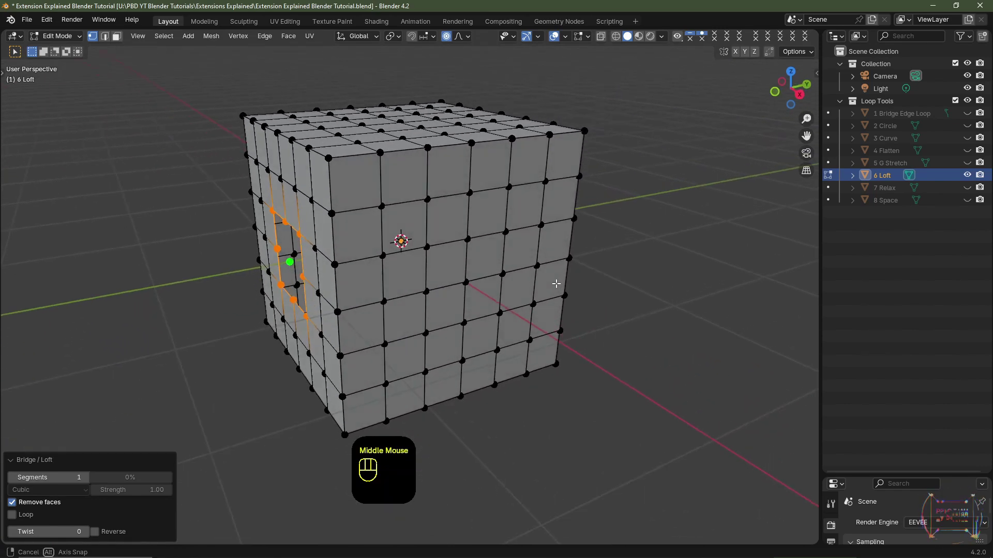
{"action": "left_click", "coordinate": [427, 247]}
{"action": "left_click", "coordinate": [466, 282], "text": "ctrl+shift"}
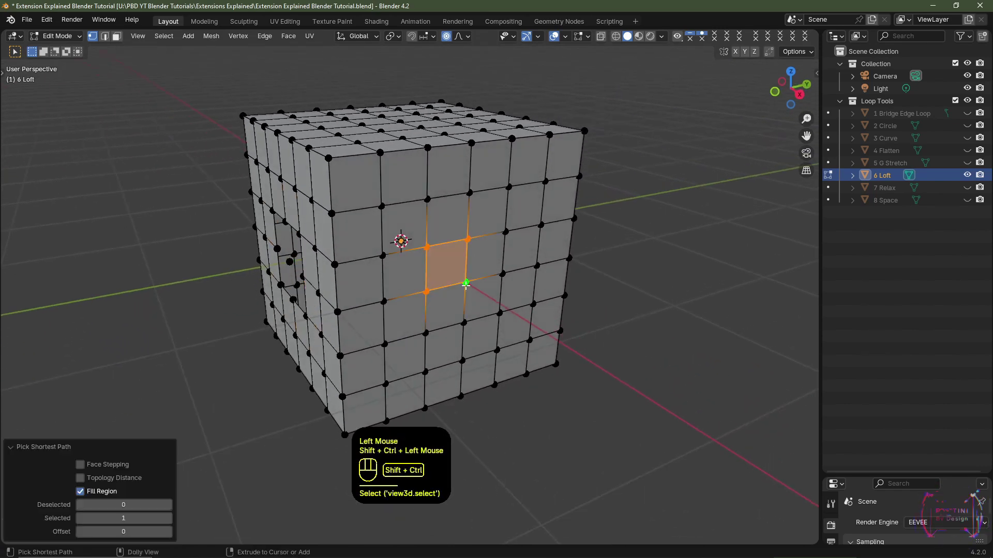
{"action": "right_click", "coordinate": [688, 226]}
{"action": "mouse_move", "coordinate": [667, 181]}
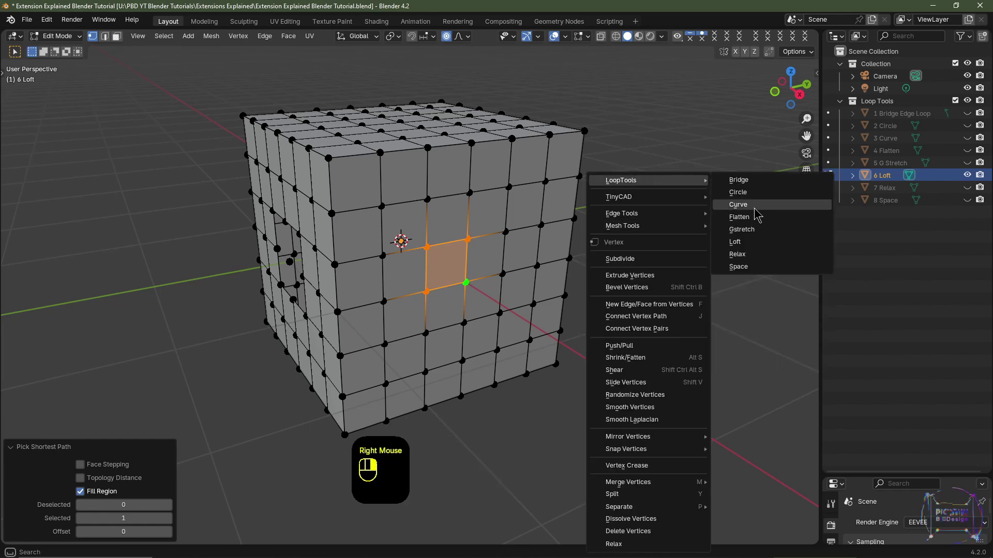
{"action": "left_click", "coordinate": [735, 242]}
Select a 4x4 block of faces and loft it into a tunnel through the cube
{"action": "middle_click_drag", "start_coordinate": [411, 293], "coordinate": [596, 290]}
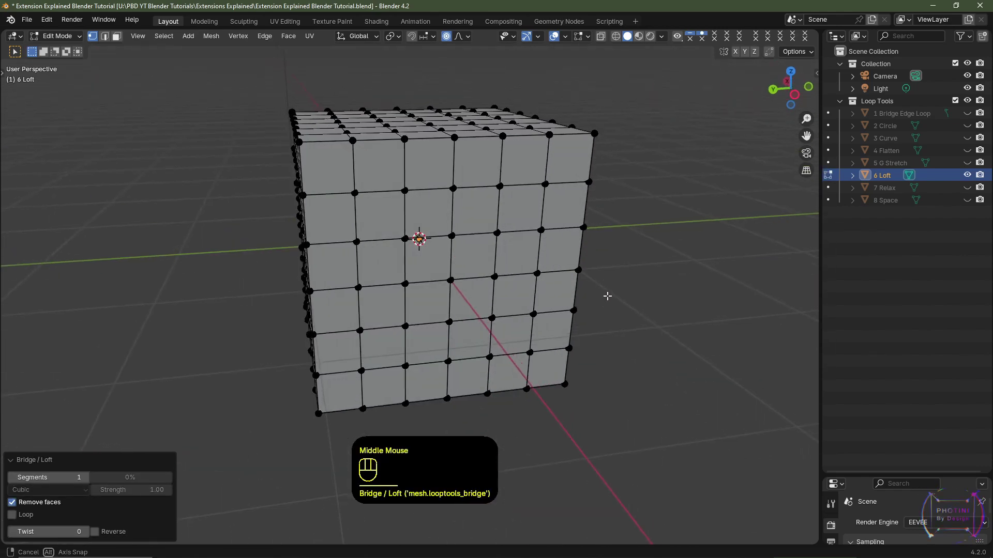
{"action": "left_click", "coordinate": [355, 194]}
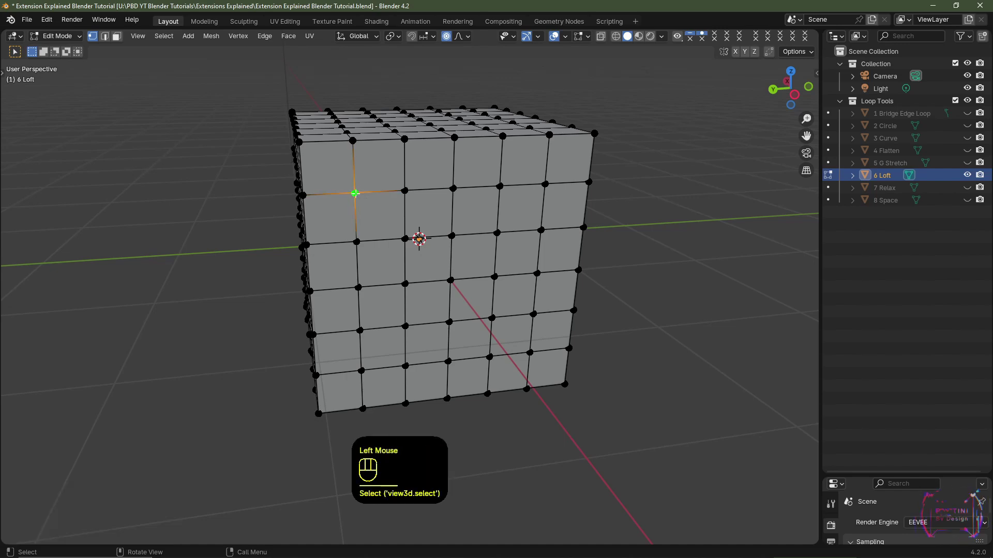
{"action": "left_click", "coordinate": [531, 354], "text": "ctrl+shift"}
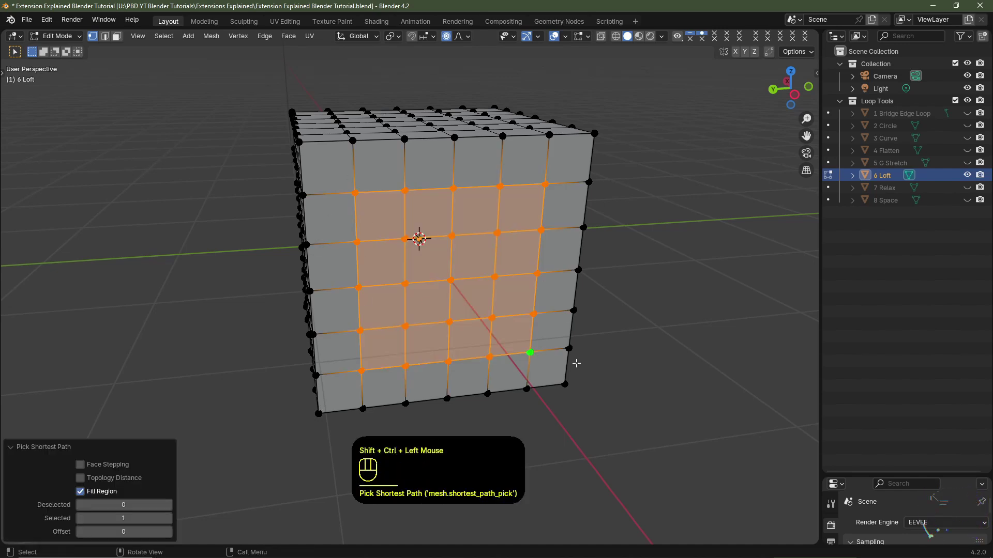
{"action": "middle_click_drag", "start_coordinate": [592, 333], "coordinate": [647, 216]}
{"action": "right_click", "coordinate": [648, 216]}
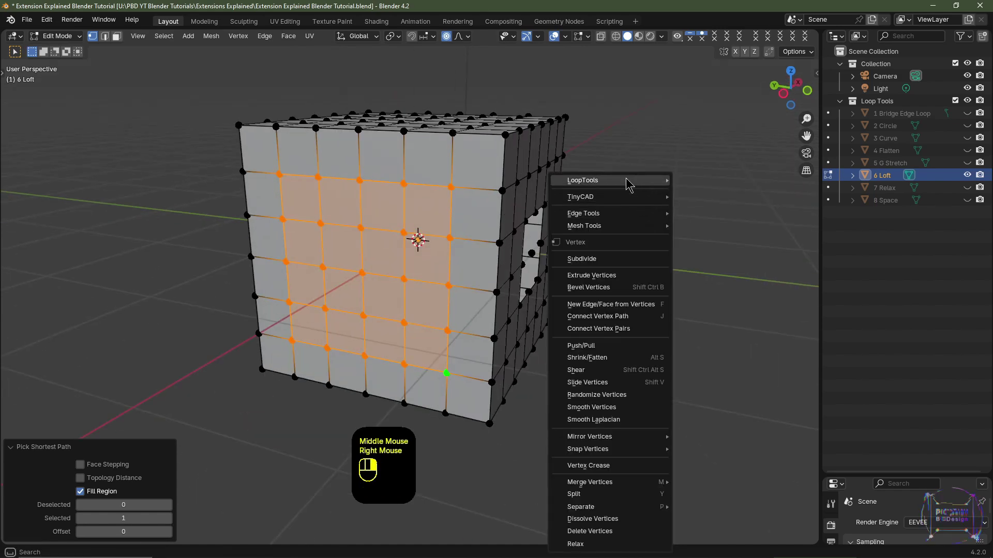
{"action": "mouse_move", "coordinate": [650, 181]}
{"action": "left_click", "coordinate": [697, 242]}
Leave Edit Mode, hide 6 Loft, then show and select the 7 Relax cube in front view
{"action": "middle_click_drag", "start_coordinate": [584, 277], "coordinate": [453, 278]}
{"action": "left_click", "coordinate": [314, 207]}
{"action": "left_click", "coordinate": [314, 253]}
{"action": "key", "text": "Tab"}
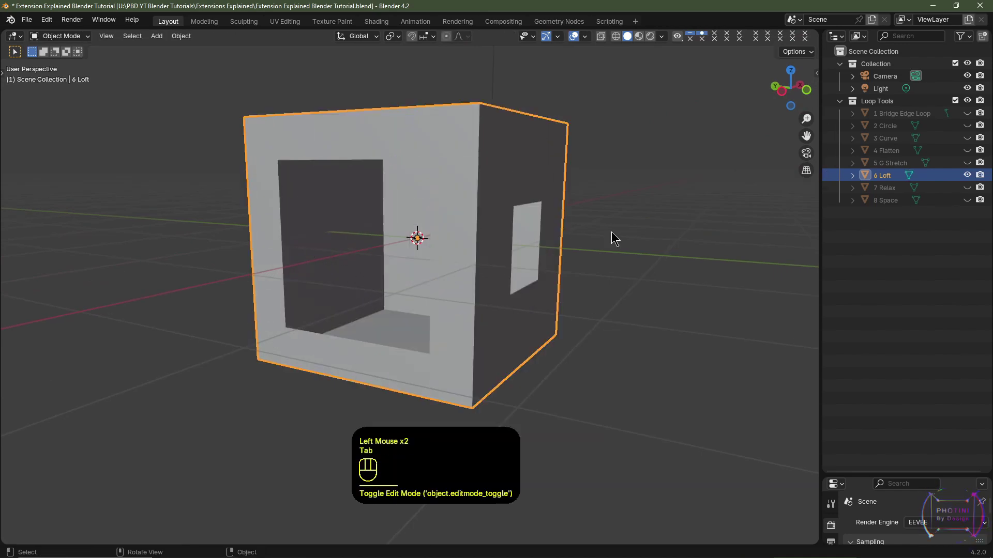
{"action": "left_click", "coordinate": [966, 176]}
{"action": "left_click", "coordinate": [967, 188]}
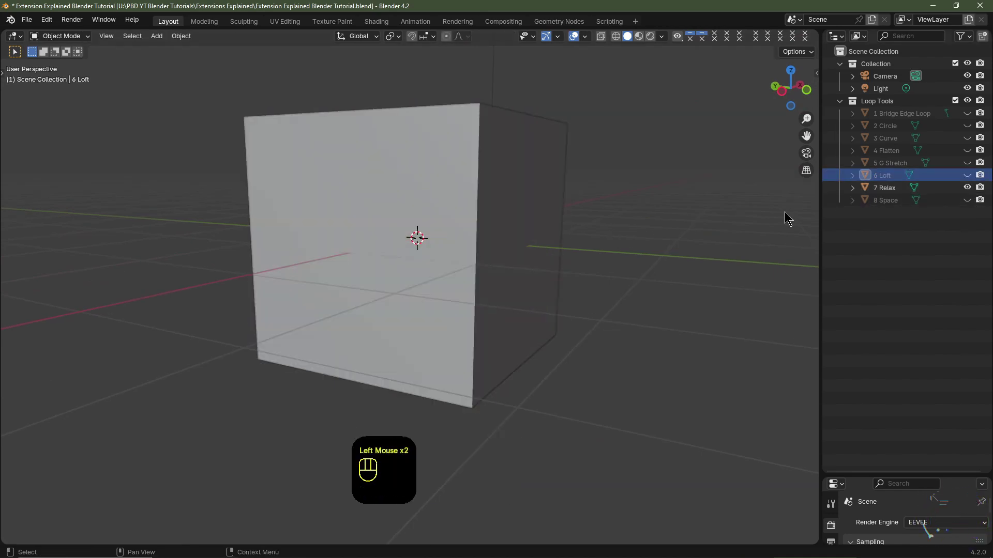
{"action": "left_click", "coordinate": [439, 216]}
{"action": "key", "text": "KP_1"}
{"action": "middle_click_drag", "start_coordinate": [596, 230], "coordinate": [538, 272]}
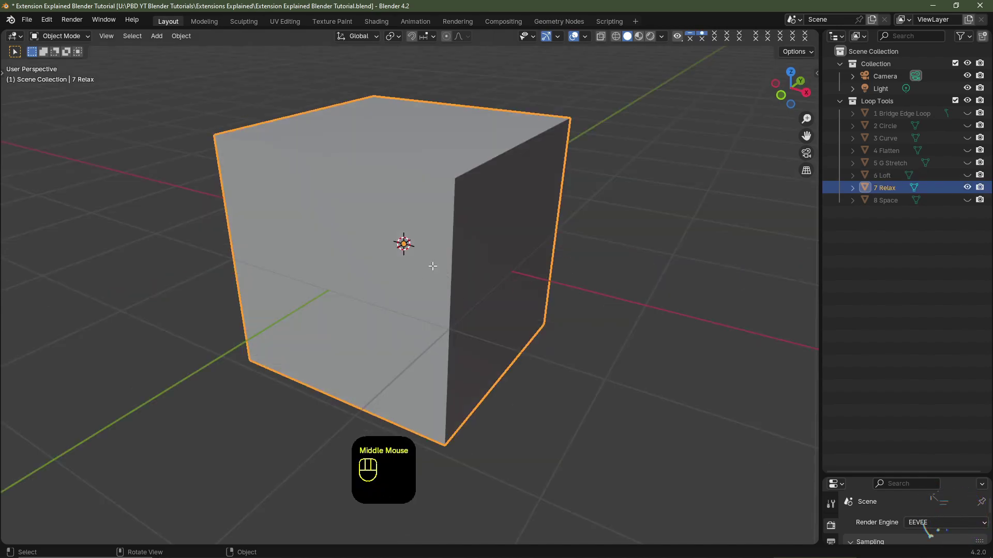
Apply LoopTools Relax to the wavy vertex loop on the cube's front face
{"action": "key", "text": "Tab"}
{"action": "middle_click_drag", "start_coordinate": [451, 269], "coordinate": [368, 204]}
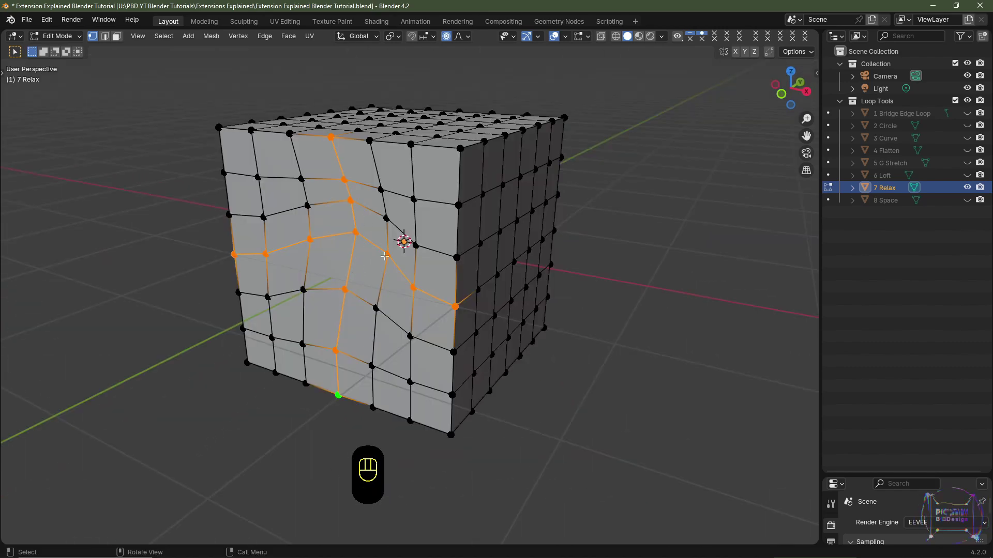
{"action": "middle_click_drag", "start_coordinate": [468, 255], "coordinate": [560, 209]}
{"action": "right_click", "coordinate": [560, 209]}
{"action": "mouse_move", "coordinate": [550, 184]}
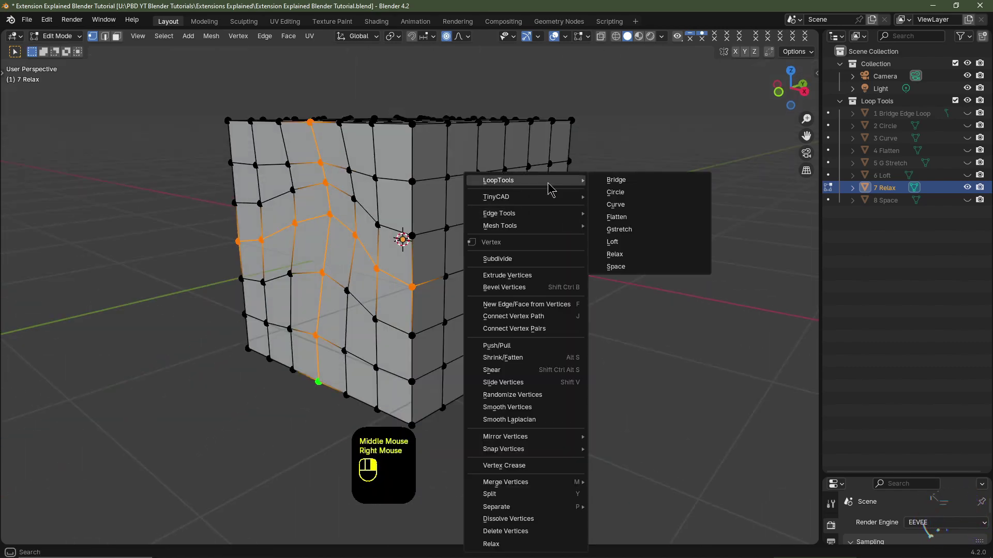
{"action": "left_click", "coordinate": [647, 254]}
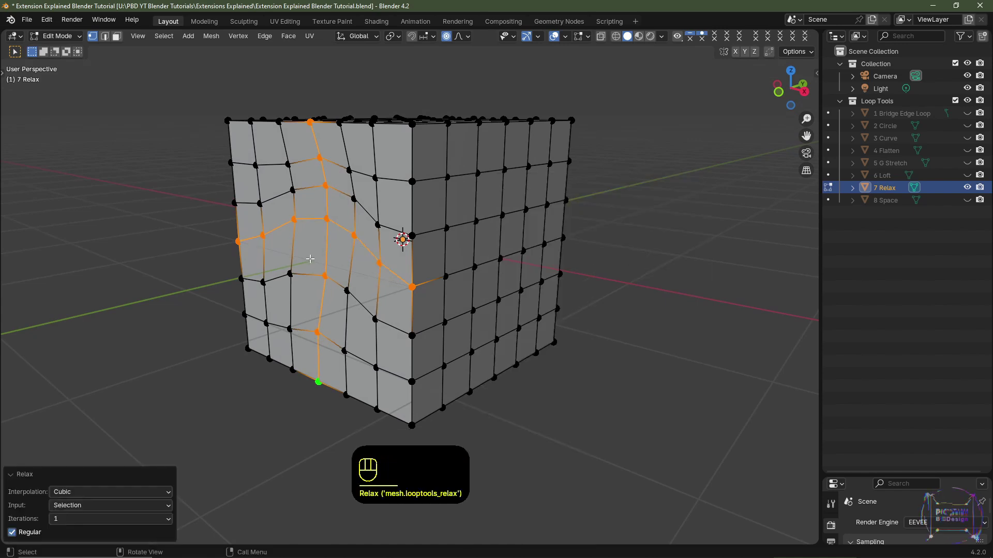
Set Relax iterations to 10, then to 25
{"action": "left_click", "coordinate": [112, 520]}
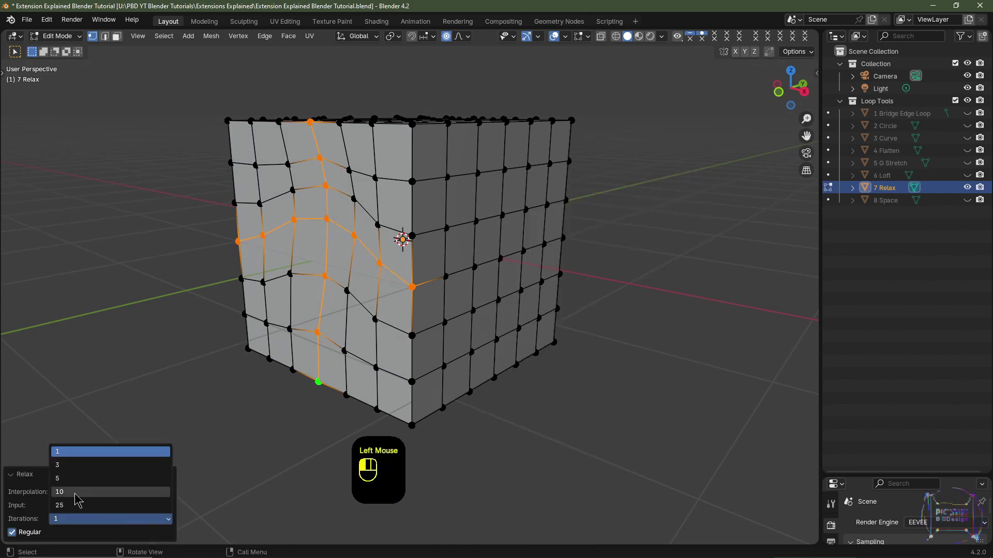
{"action": "left_click", "coordinate": [75, 494]}
{"action": "left_click", "coordinate": [77, 520]}
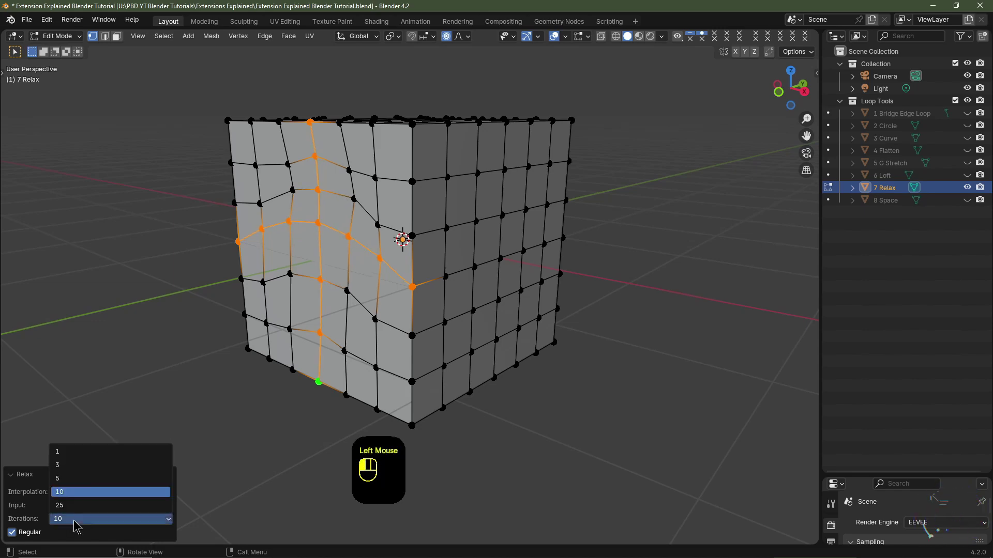
{"action": "left_click", "coordinate": [76, 507]}
{"action": "middle_click_drag", "start_coordinate": [455, 326], "coordinate": [453, 182]}
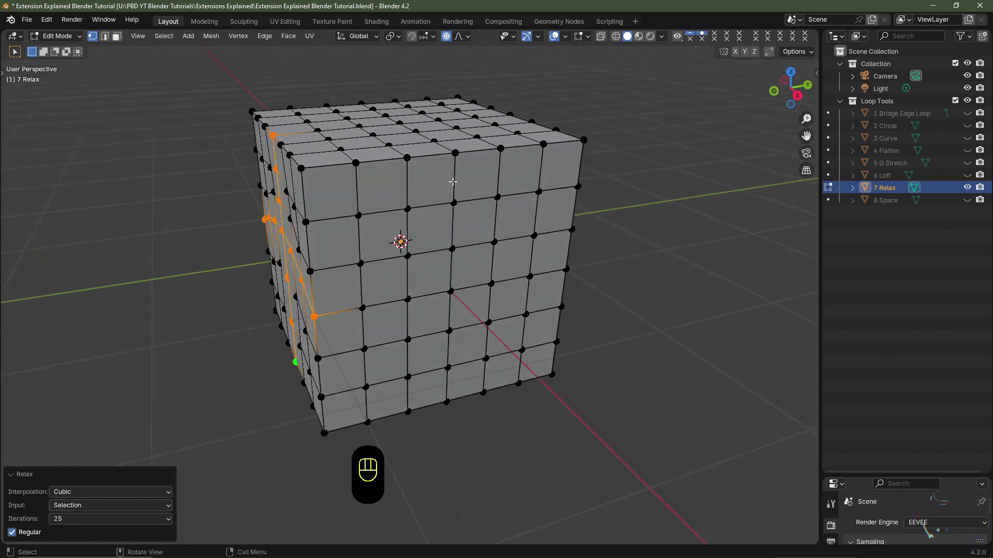
{"action": "left_click", "coordinate": [455, 153]}
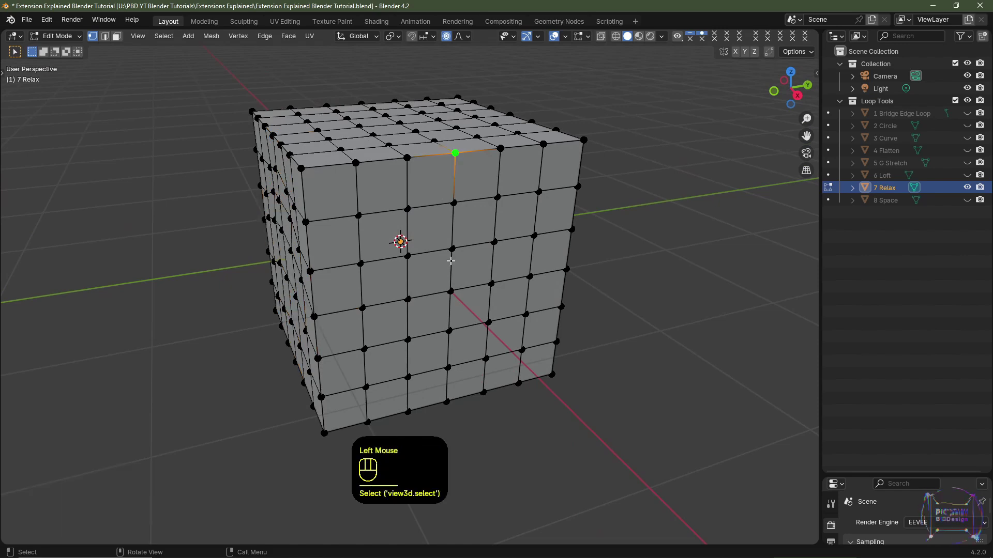
Lift the top vertex along Z with proportional editing to form a smooth bump
{"action": "key", "text": "o"}
{"action": "key", "text": "o"}
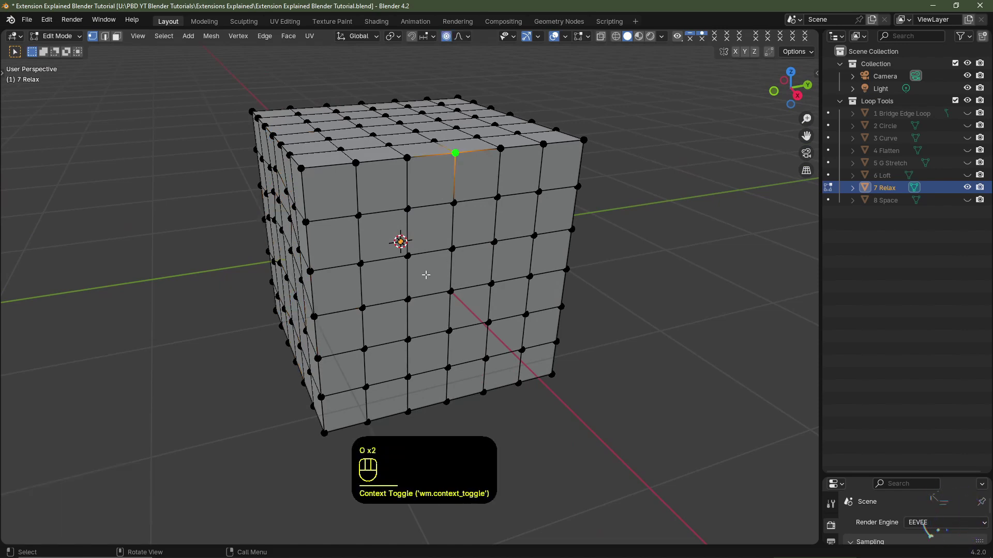
{"action": "key", "text": "g"}
{"action": "key", "text": "z"}
{"action": "left_click", "coordinate": [339, 193]}
{"action": "middle_click_drag", "start_coordinate": [339, 193], "coordinate": [264, 206]}
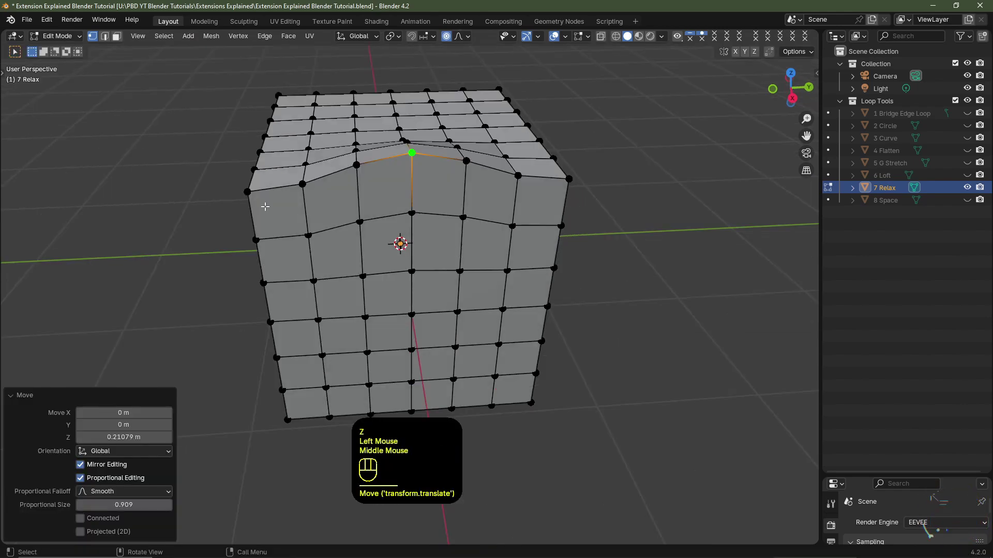
Select the top edge path corner to corner and apply LoopTools Relax
{"action": "left_click", "coordinate": [248, 192]}
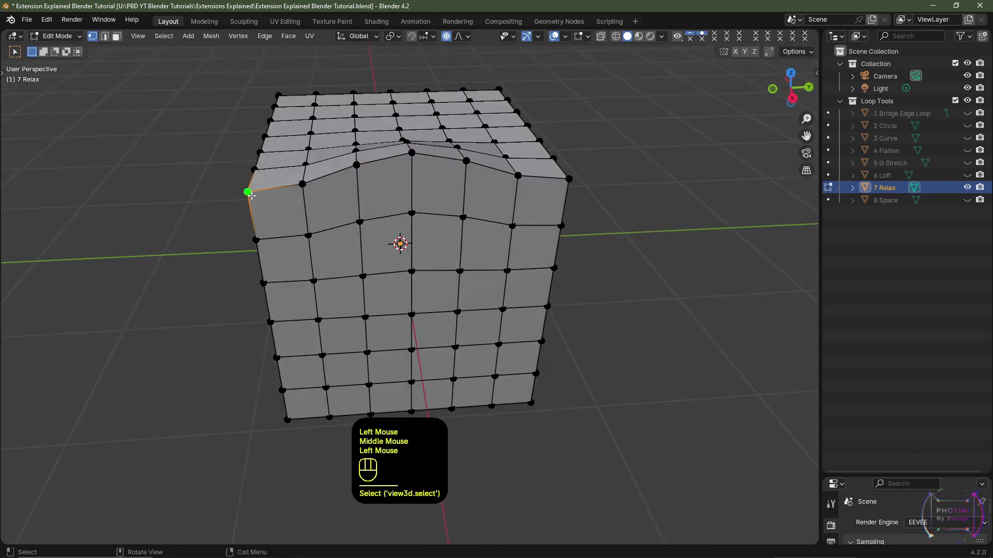
{"action": "left_click", "coordinate": [567, 180], "text": "ctrl+shift"}
{"action": "middle_click_drag", "start_coordinate": [546, 201], "coordinate": [591, 192]}
{"action": "right_click", "coordinate": [591, 193]}
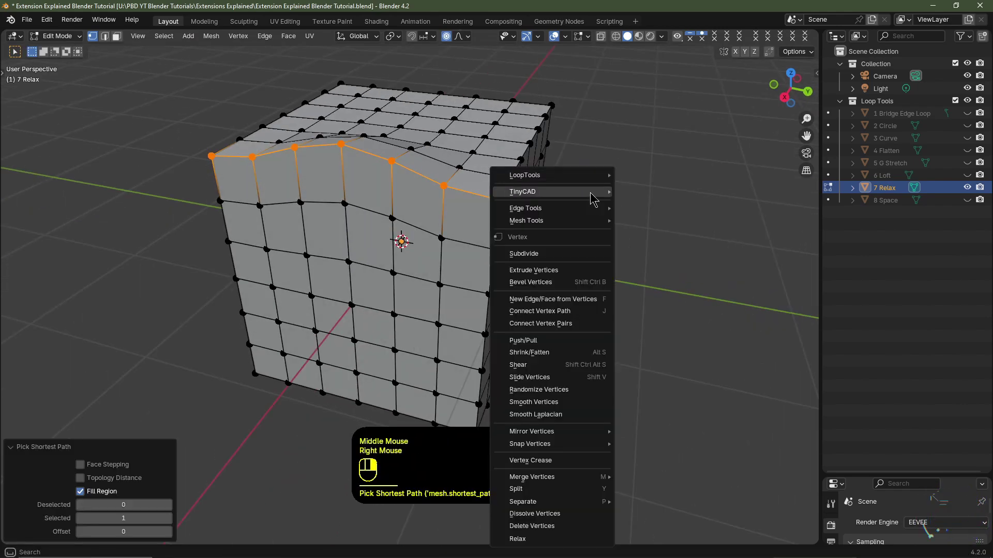
{"action": "mouse_move", "coordinate": [589, 176]}
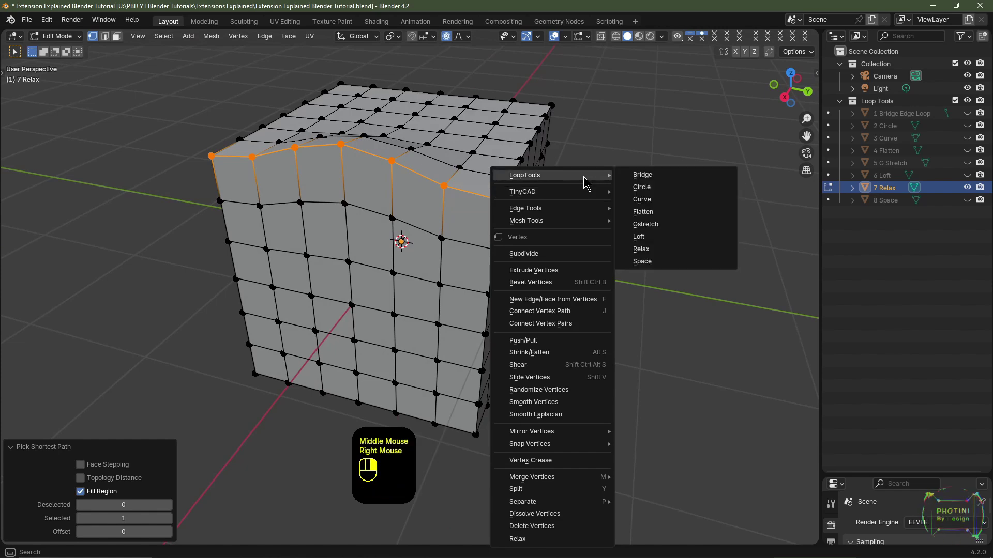
{"action": "left_click", "coordinate": [662, 252]}
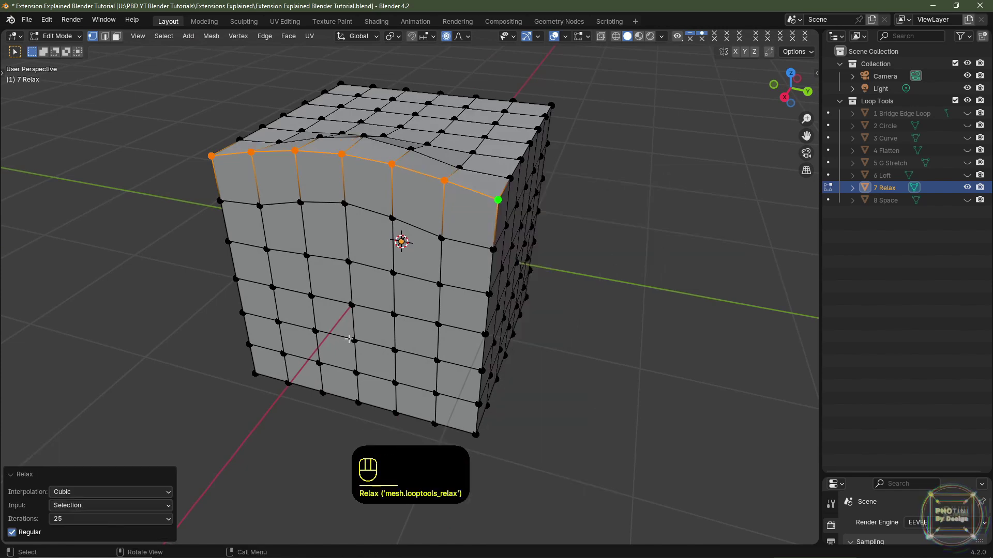
Set Relax iterations to 1, return to Object Mode and hide the Relax cube
{"action": "left_click", "coordinate": [83, 519]}
{"action": "left_click", "coordinate": [70, 453]}
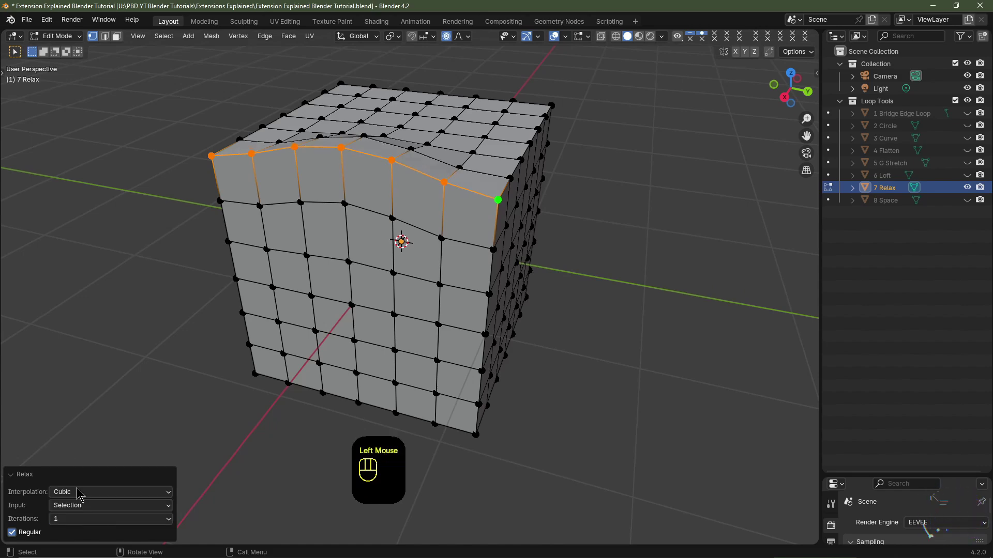
{"action": "left_click", "coordinate": [80, 519]}
{"action": "middle_click_drag", "start_coordinate": [439, 331], "coordinate": [493, 361]}
{"action": "key", "text": "Tab"}
{"action": "left_click", "coordinate": [953, 201]}
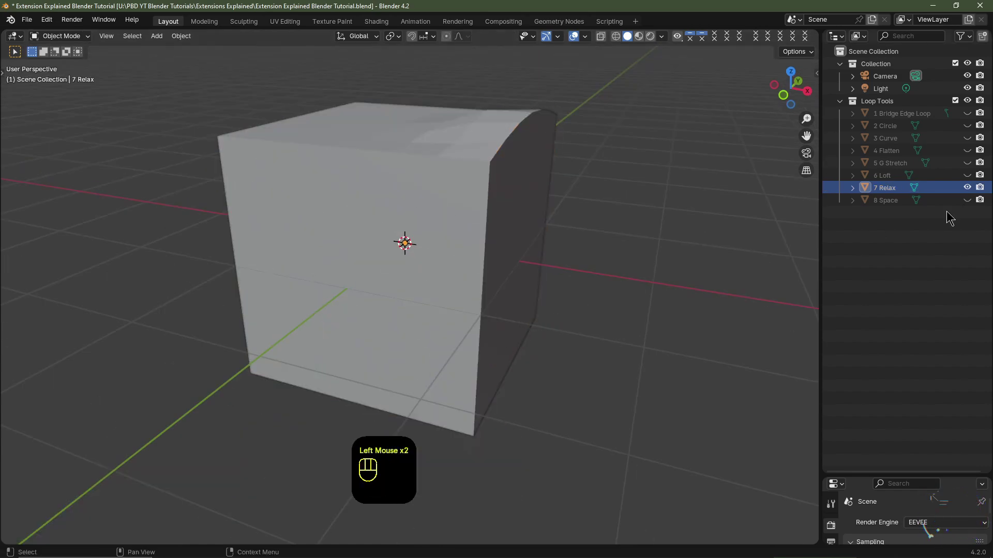
Show and select the 8 Space cube and evenly space its selected edge vertices
{"action": "left_click", "coordinate": [967, 188]}
{"action": "left_click", "coordinate": [967, 200]}
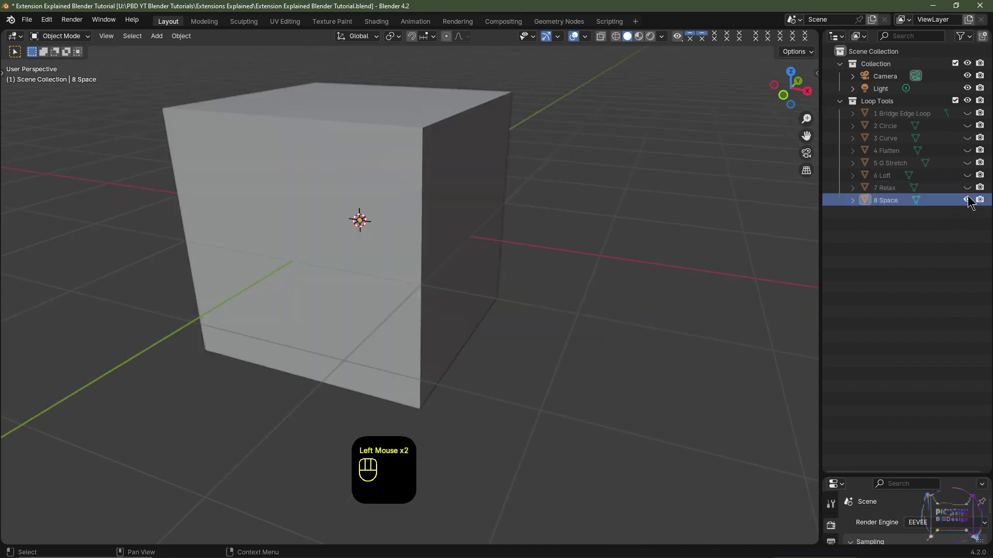
{"action": "left_click", "coordinate": [895, 202]}
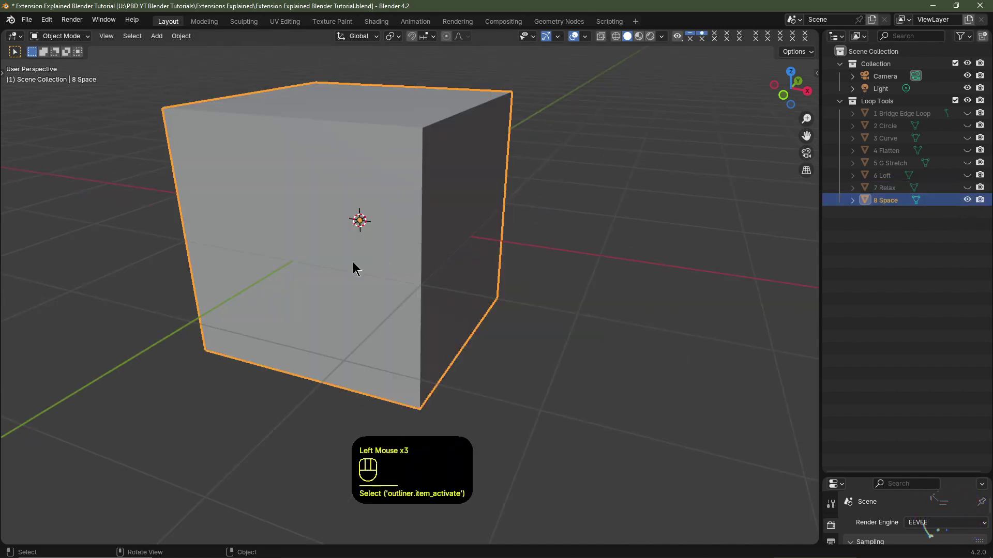
{"action": "key", "text": "Tab"}
{"action": "middle_click_drag", "start_coordinate": [529, 257], "coordinate": [385, 182]}
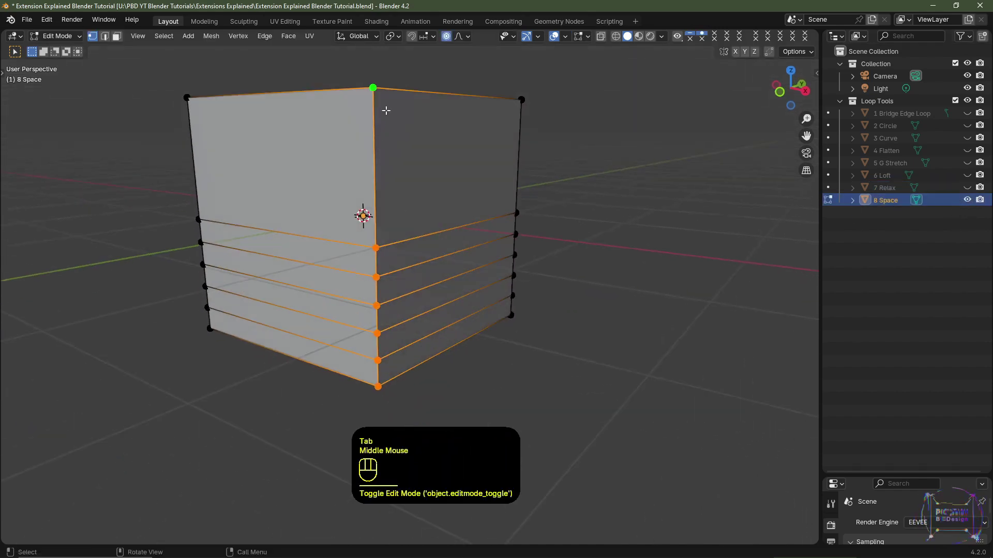
{"action": "middle_click_drag", "start_coordinate": [582, 205], "coordinate": [550, 266]}
{"action": "right_click", "coordinate": [550, 261]}
{"action": "mouse_move", "coordinate": [532, 181]}
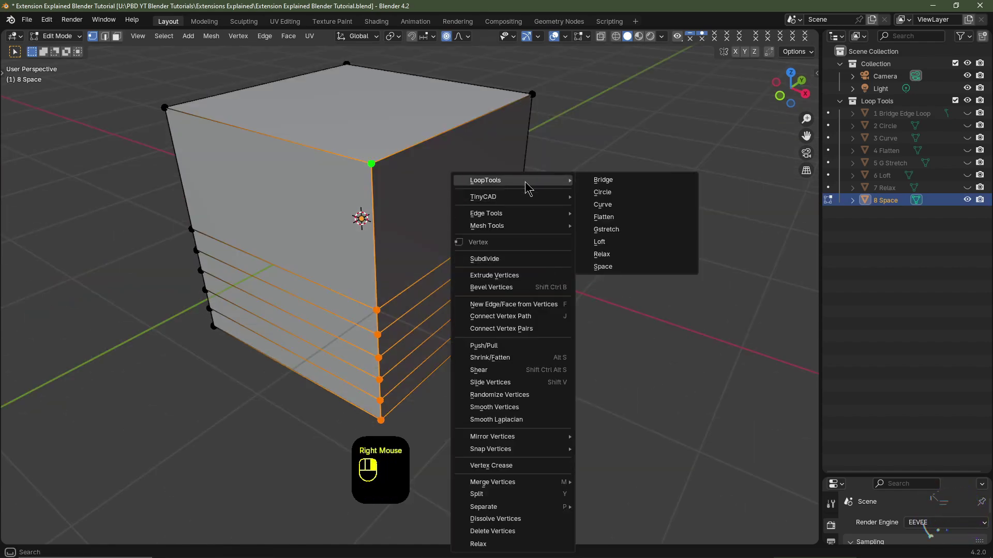
{"action": "left_click", "coordinate": [625, 266]}
Select the left edge path bottom to top and apply LoopTools Space
{"action": "middle_click_drag", "start_coordinate": [476, 300], "coordinate": [386, 94]}
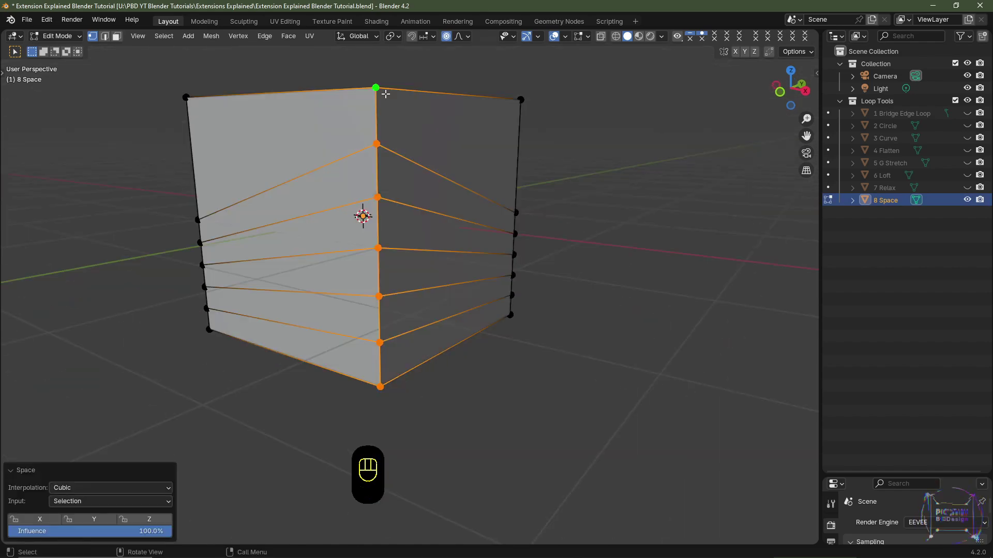
{"action": "middle_click_drag", "start_coordinate": [327, 294], "coordinate": [392, 302]}
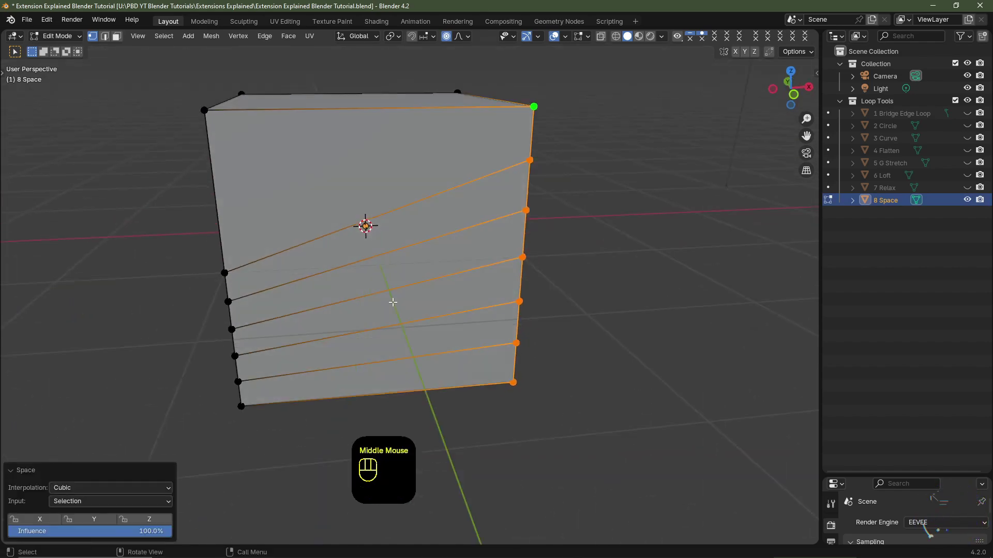
{"action": "left_click", "coordinate": [239, 408]}
{"action": "left_click", "coordinate": [204, 110], "text": "ctrl+shift"}
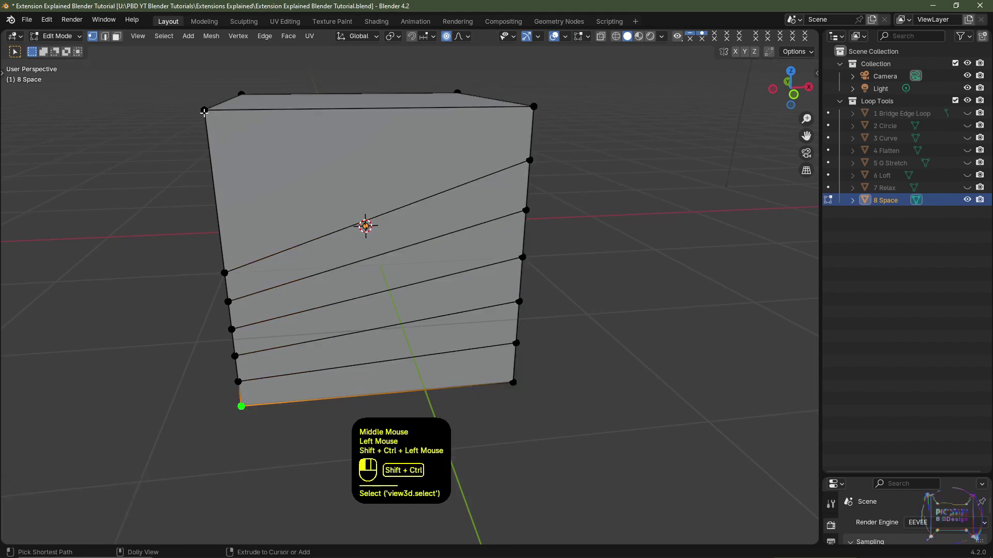
{"action": "right_click", "coordinate": [408, 163]}
{"action": "mouse_move", "coordinate": [441, 164]}
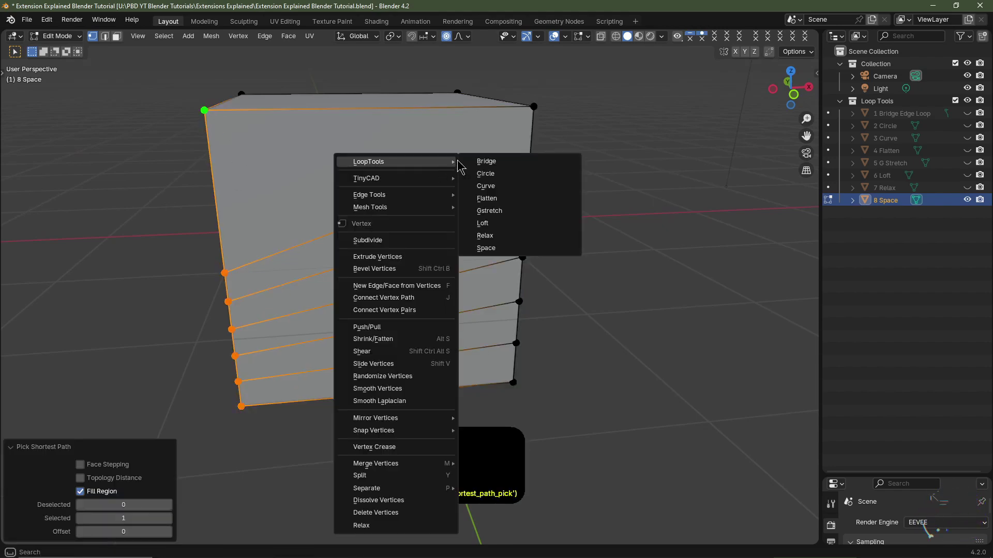
{"action": "left_click", "coordinate": [486, 248]}
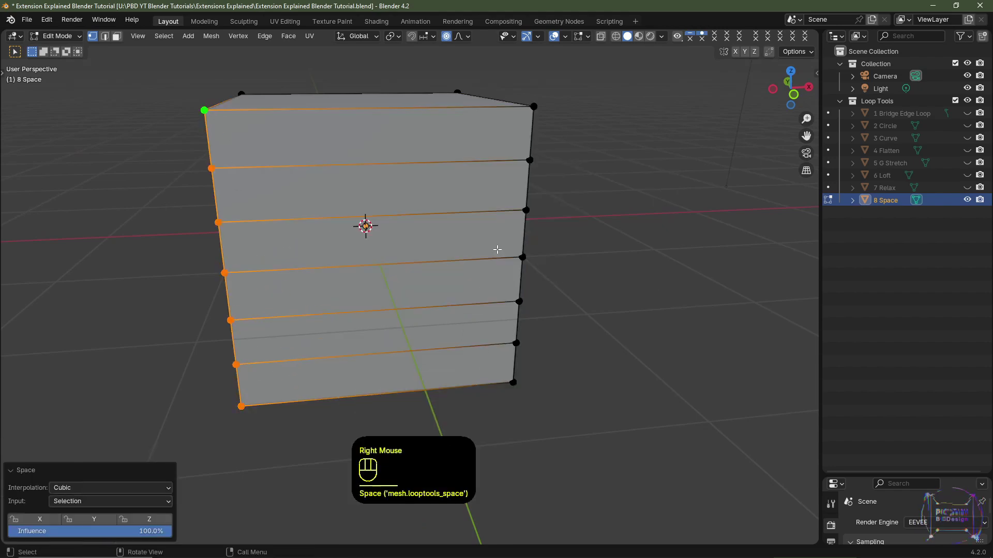
Compare a lowered Space influence, restore it to 100%, and return to Object Mode
{"action": "middle_click_drag", "start_coordinate": [499, 248], "coordinate": [304, 291]}
{"action": "left_click_drag", "start_coordinate": [145, 533], "coordinate": [166, 533]}
{"action": "key", "text": "Tab"}
{"action": "middle_click_drag", "start_coordinate": [393, 269], "coordinate": [319, 289]}
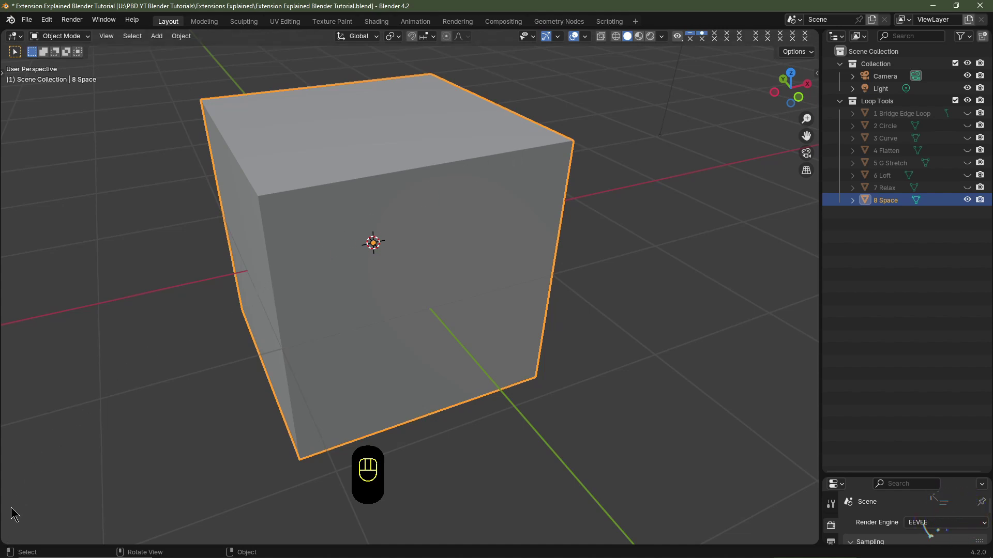
{"action": "left_click", "coordinate": [6, 541]}
Split the 3D view, make the lower area a Shader Editor, and enable Material Preview shading
{"action": "left_click_drag", "start_coordinate": [5, 542], "coordinate": [15, 297]}
{"action": "left_click", "coordinate": [16, 296]}
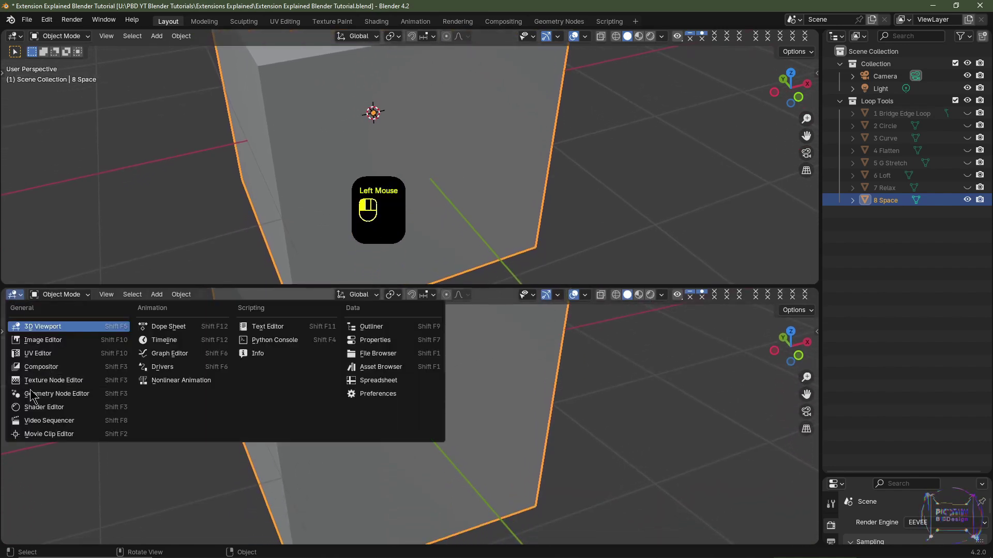
{"action": "left_click", "coordinate": [36, 411]}
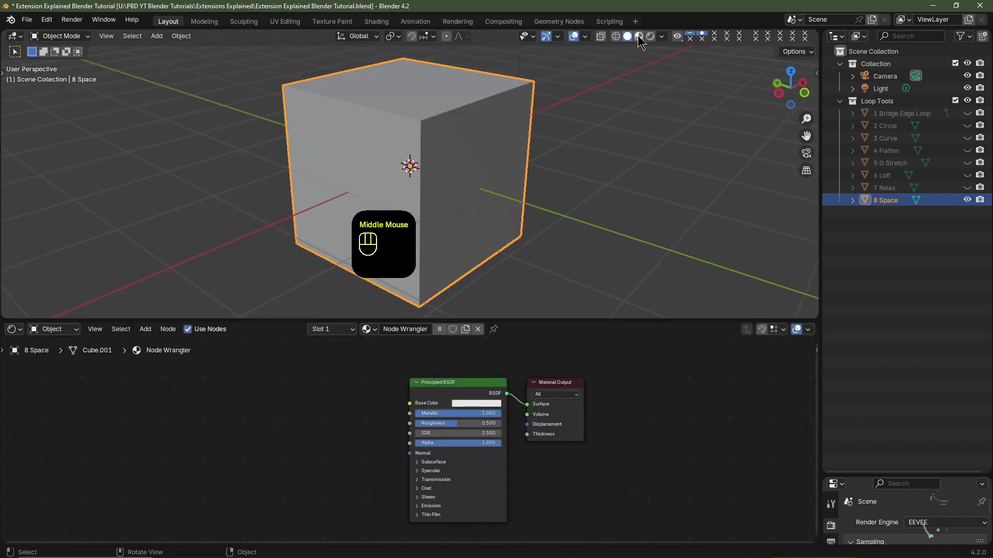
{"action": "left_click", "coordinate": [639, 37]}
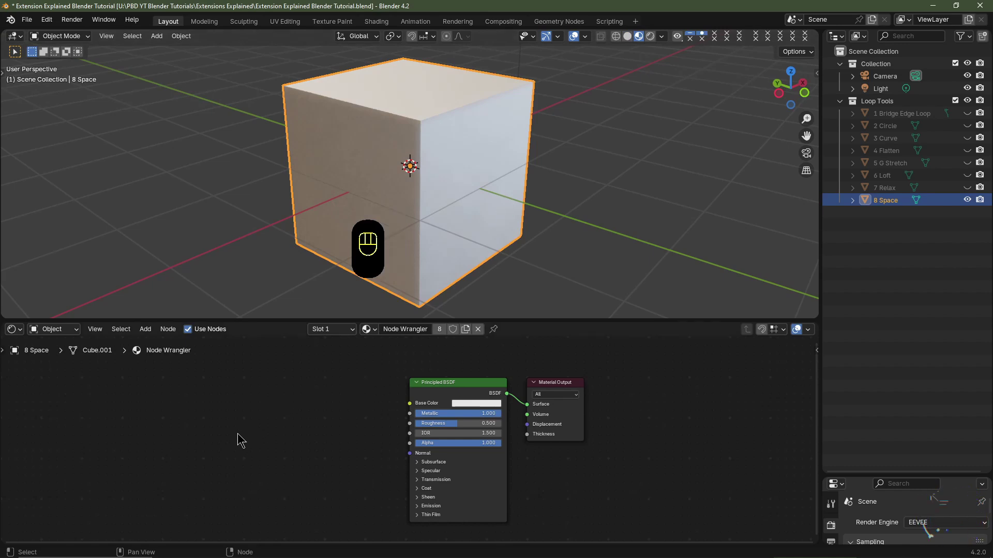
{"action": "scroll", "coordinate": [237, 444], "scroll_direction": "left", "scroll_amount": 5}
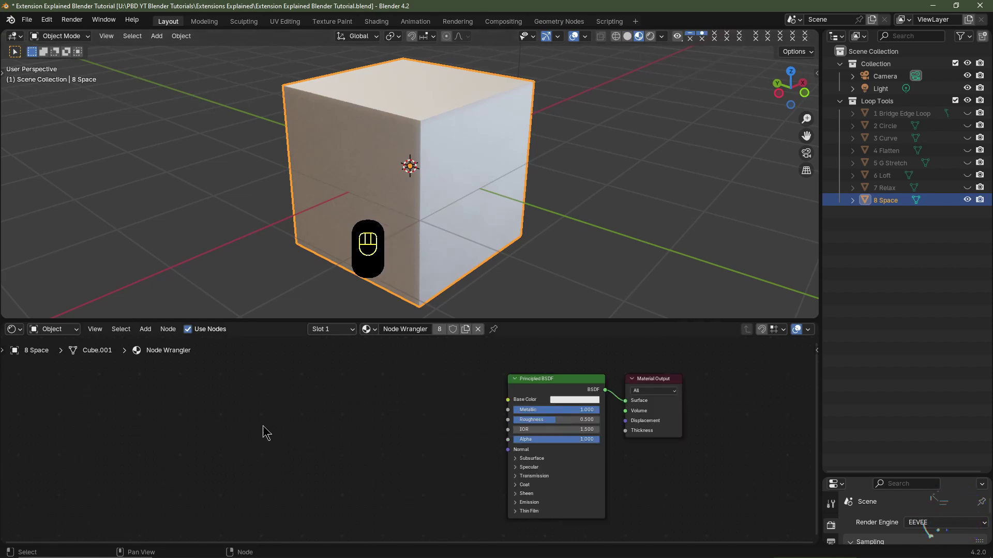
{"action": "middle_click_drag", "start_coordinate": [262, 432], "coordinate": [265, 407]}
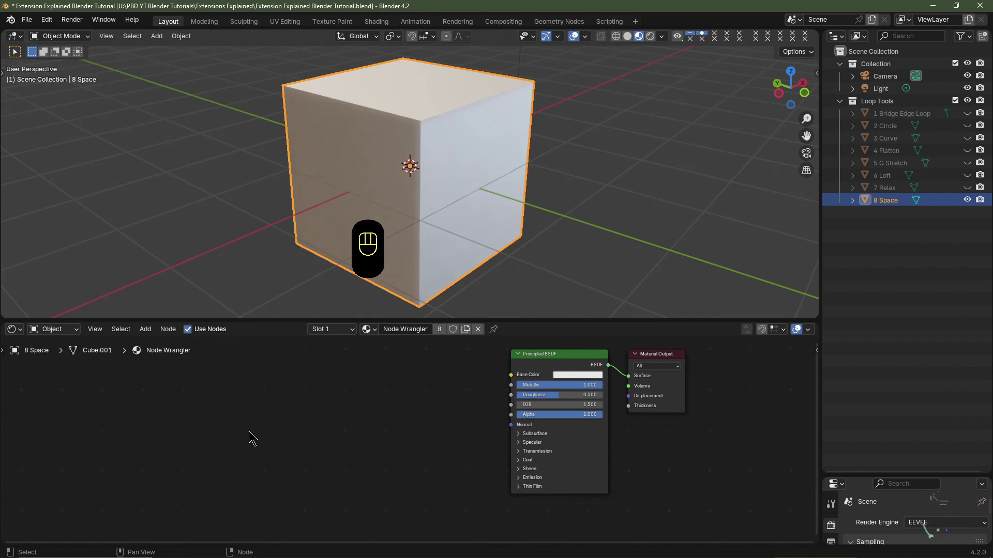
{"action": "key", "text": "shift+a"}
Add a Noise Texture left of the shader and feed it with Texture Coordinate and Mapping
{"action": "mouse_move", "coordinate": [251, 434]}
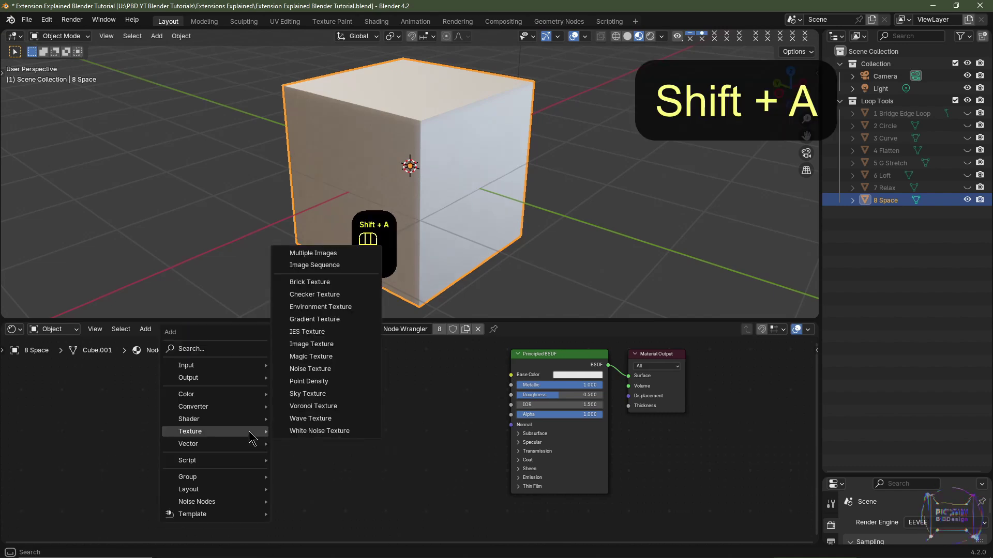
{"action": "left_click", "coordinate": [318, 369]}
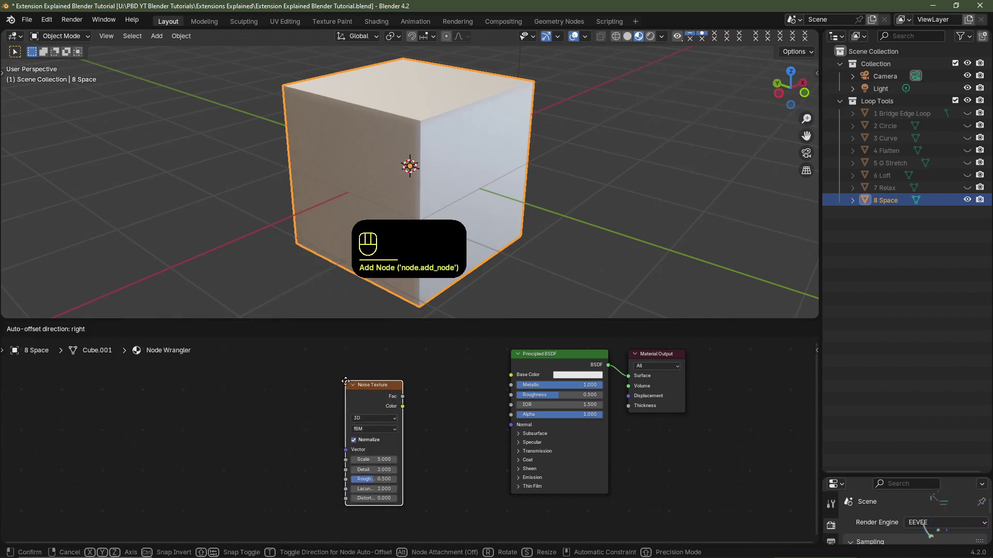
{"action": "left_click", "coordinate": [256, 390]}
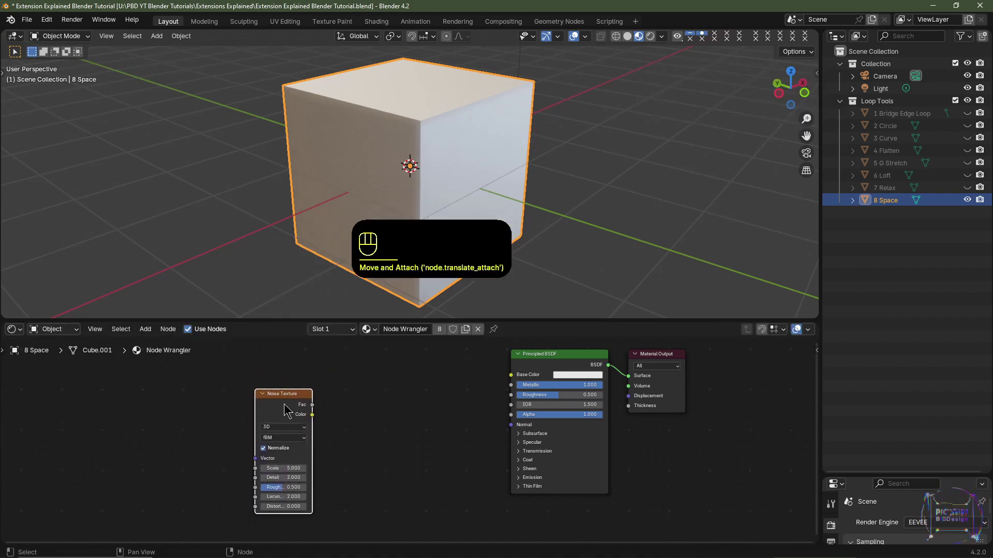
{"action": "key", "text": "ctrl+t"}
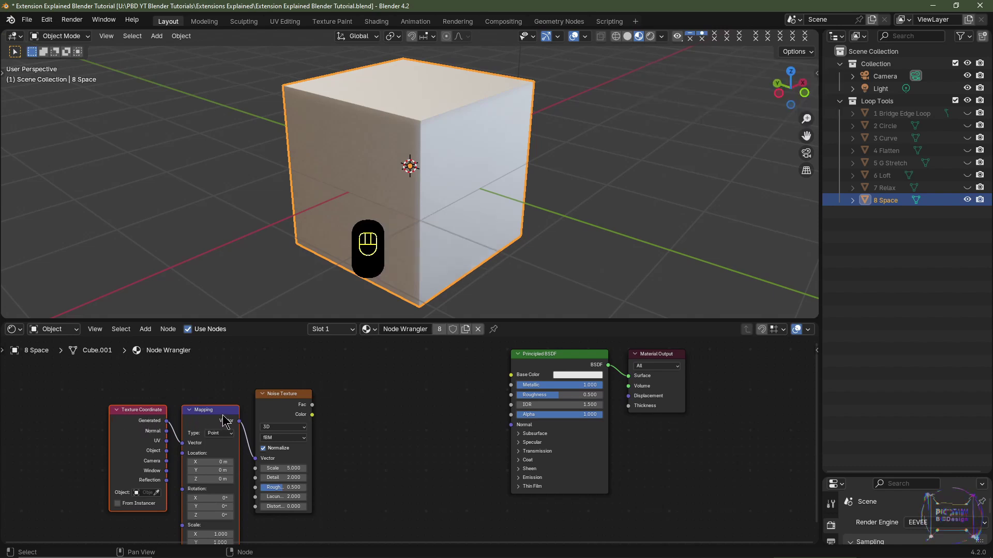
{"action": "left_click_drag", "start_coordinate": [237, 445], "coordinate": [193, 432]}
{"action": "middle_click_drag", "start_coordinate": [193, 433], "coordinate": [248, 427], "text": "shift"}
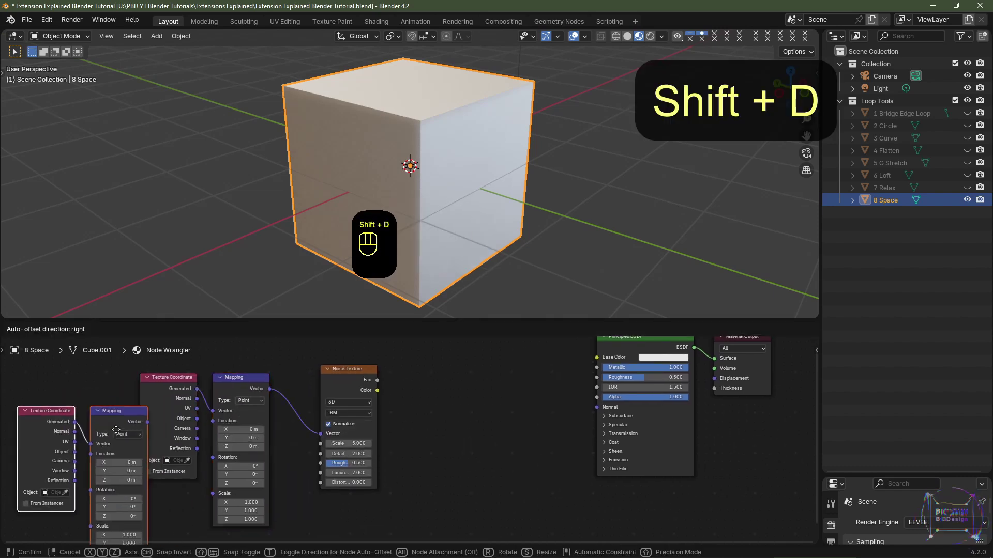
{"action": "left_click", "coordinate": [91, 412]}
{"action": "middle_click_drag", "start_coordinate": [118, 433], "coordinate": [210, 431]}
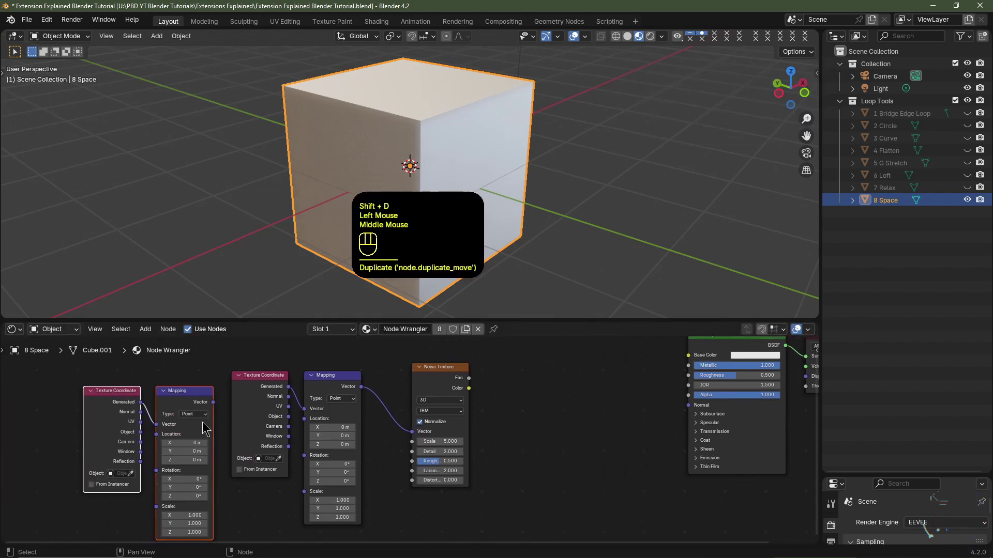
{"action": "key", "text": "Delete"}
Duplicate the Noise Texture below the original, keeping its shared input links
{"action": "middle_click_drag", "start_coordinate": [441, 380], "coordinate": [335, 371]}
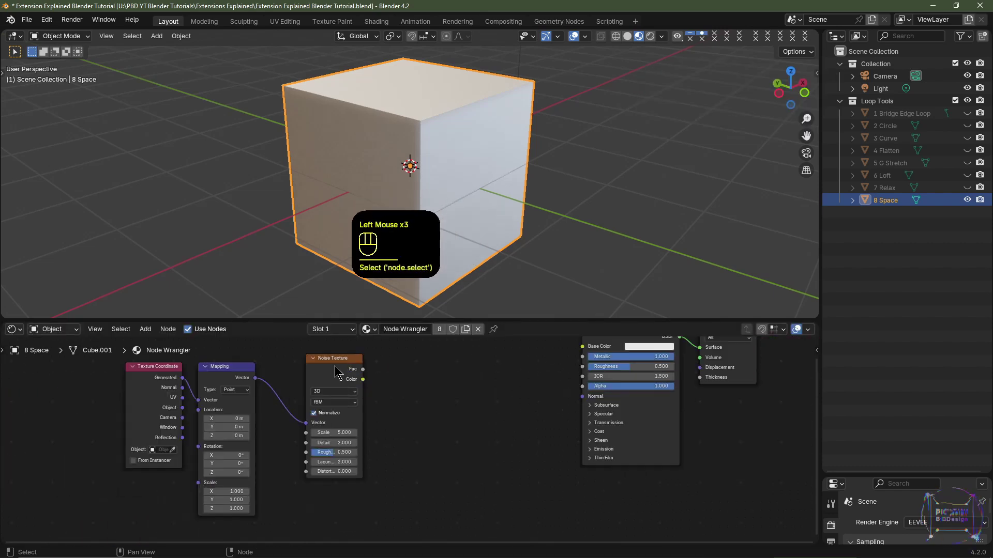
{"action": "left_click", "coordinate": [336, 371]}
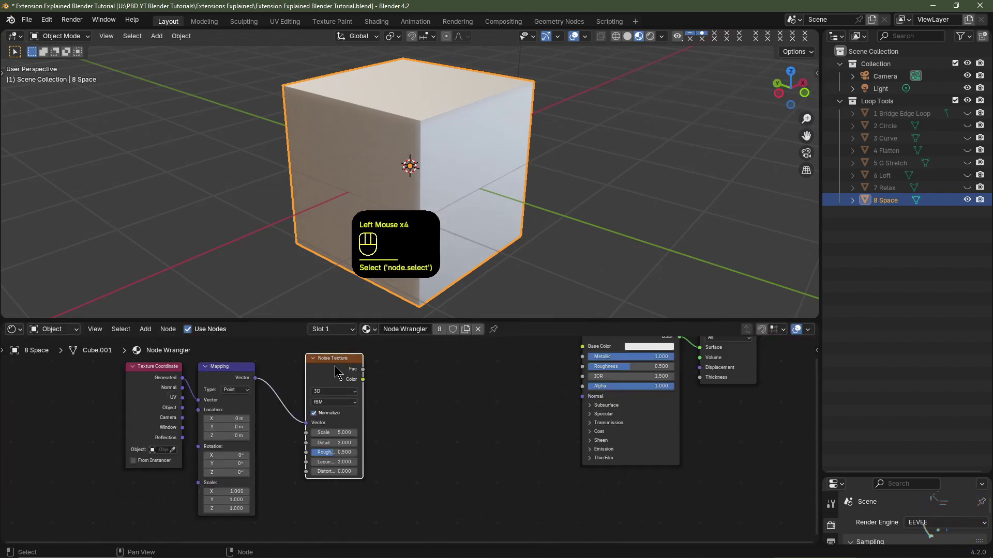
{"action": "key", "text": "ctrl+shift+d"}
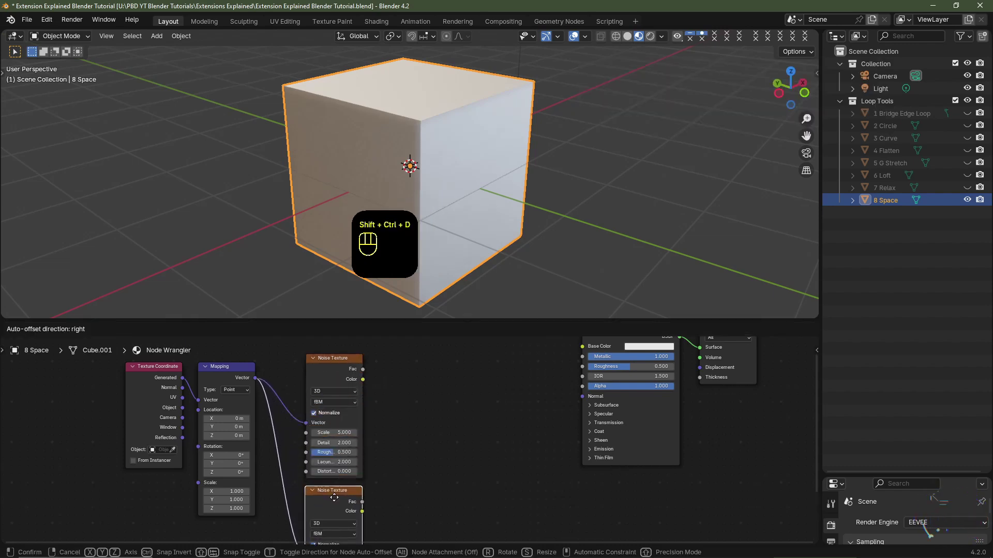
{"action": "left_click", "coordinate": [334, 492]}
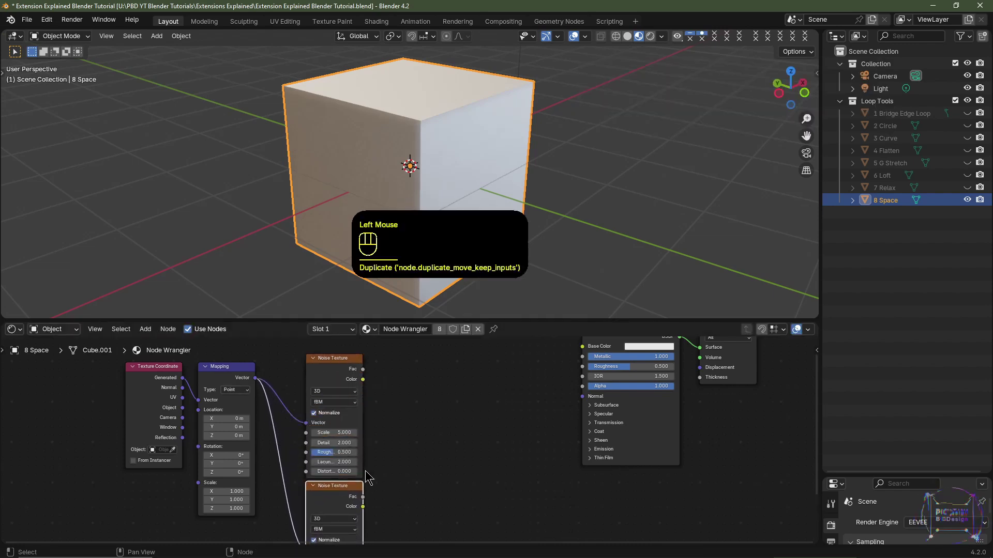
{"action": "middle_click_drag", "start_coordinate": [400, 492], "coordinate": [284, 533]}
{"action": "left_click", "coordinate": [224, 412]}
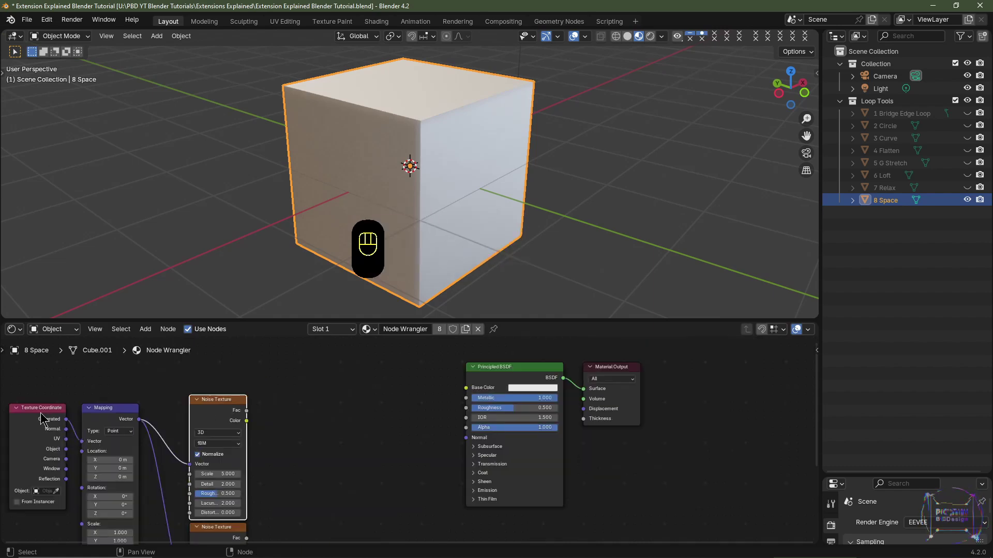
Bring up the principled texture file picker for the Principled BSDF node
{"action": "left_click", "coordinate": [416, 385]}
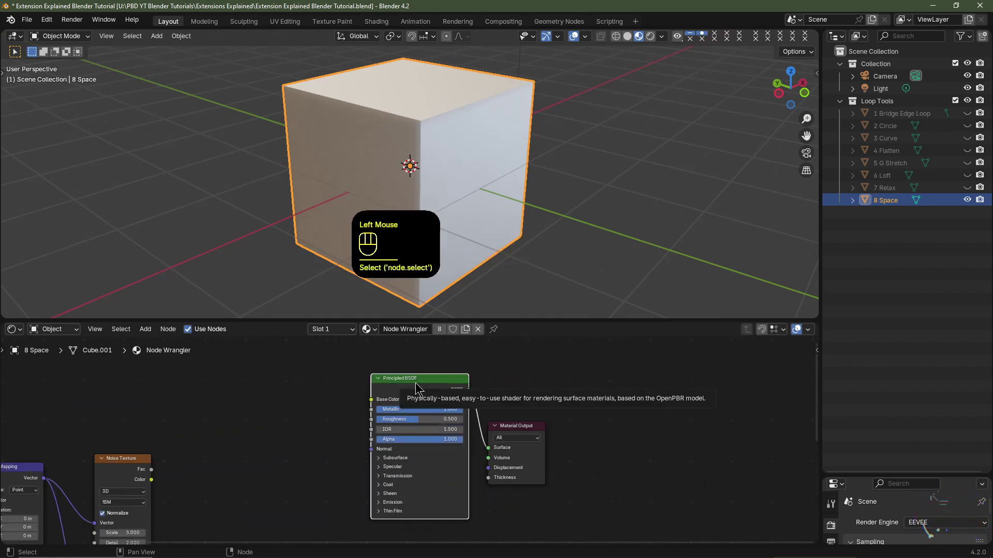
{"action": "key", "text": "ctrl+t"}
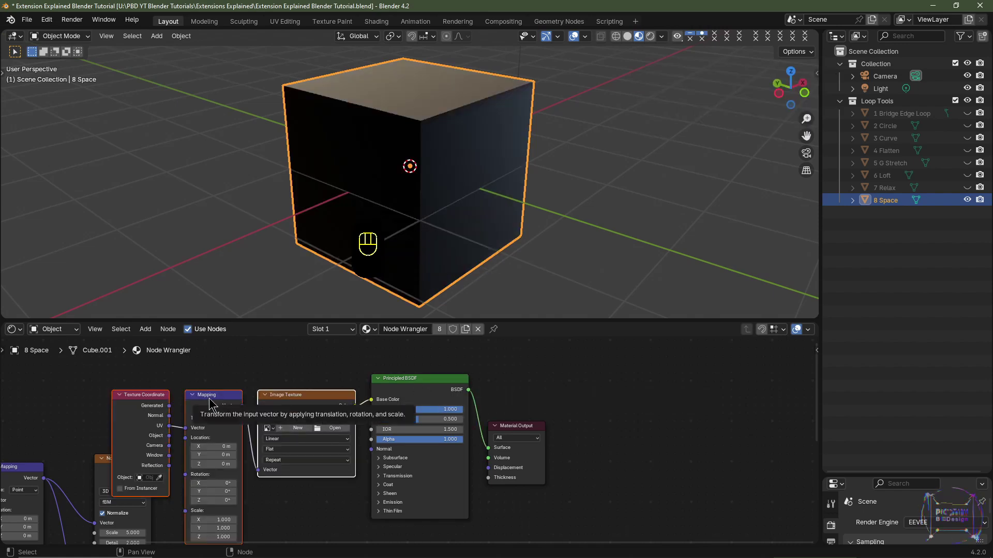
{"action": "key", "text": "ctrl+x"}
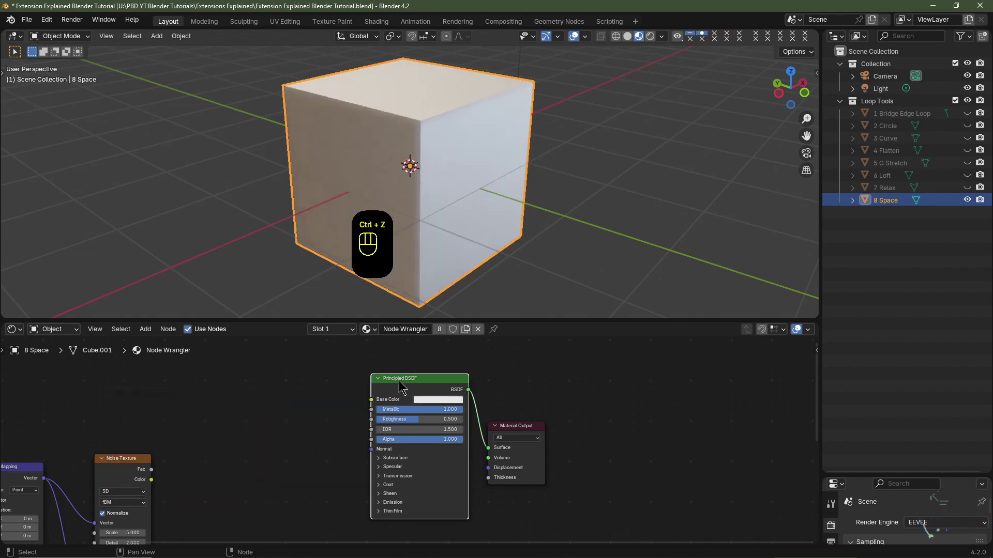
{"action": "left_click", "coordinate": [398, 382]}
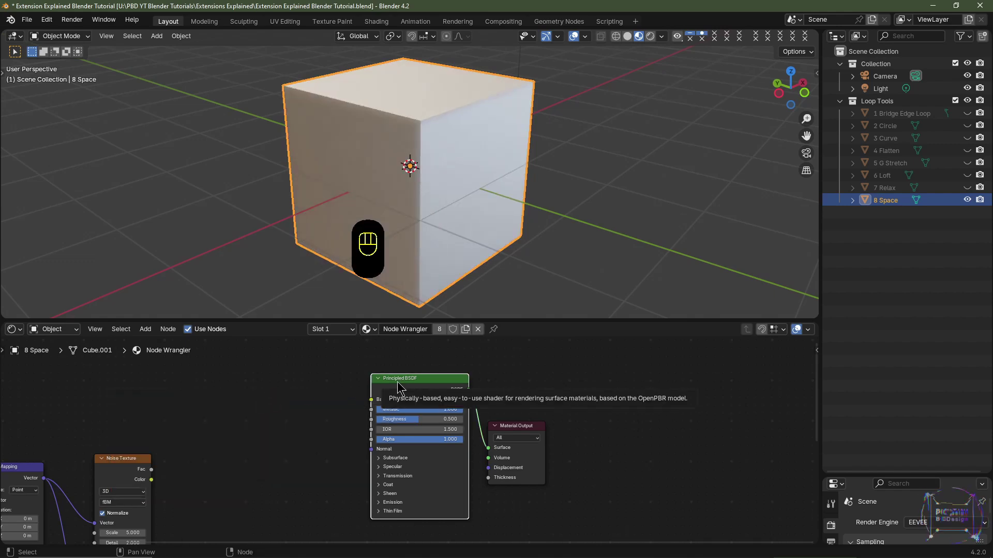
{"action": "key", "text": "ctrl+shift+t"}
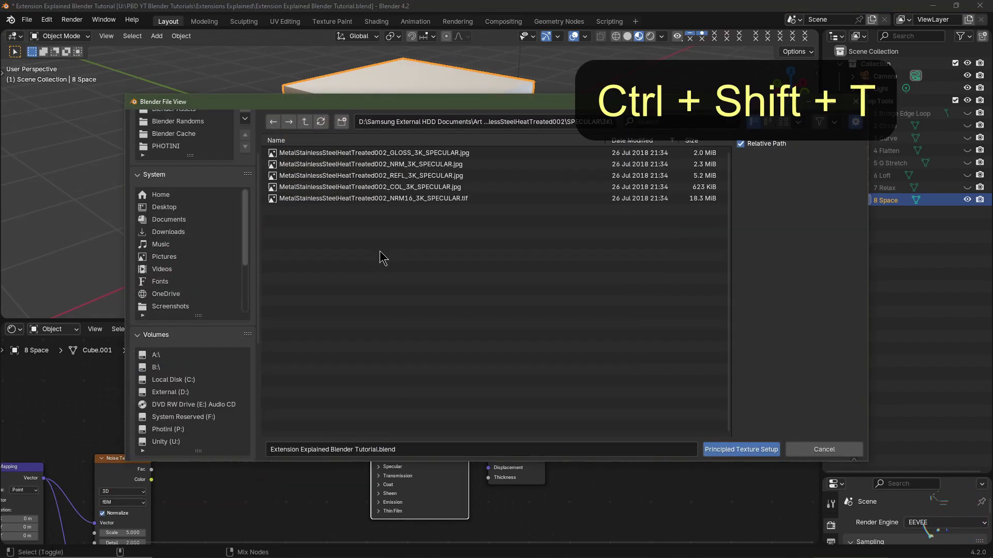
Load all five stainless steel maps with Principled Texture Setup and move the new texture frames up
{"action": "left_click_drag", "start_coordinate": [367, 267], "coordinate": [303, 158]}
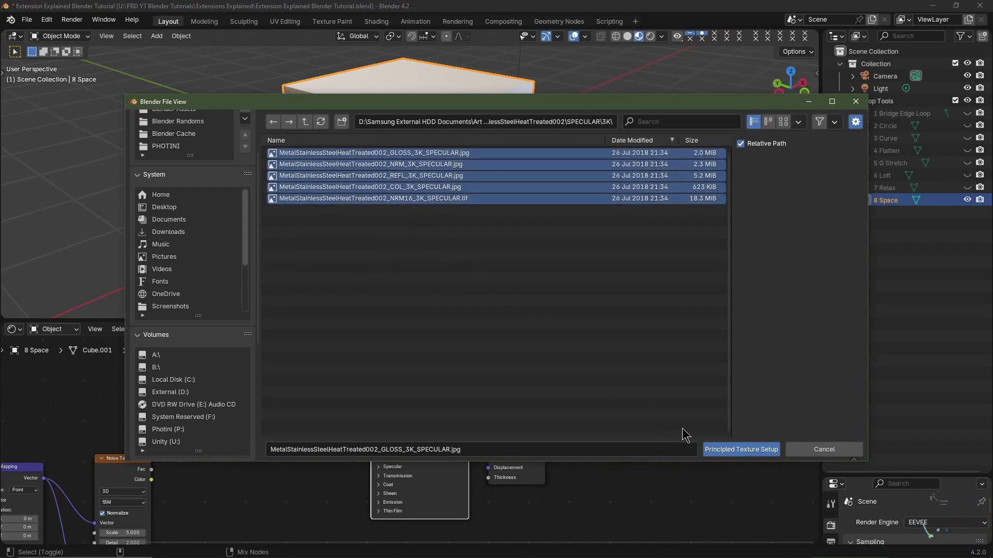
{"action": "left_click", "coordinate": [737, 452]}
{"action": "scroll", "coordinate": [448, 460], "scroll_direction": "down", "scroll_amount": 4}
{"action": "key", "text": "g"}
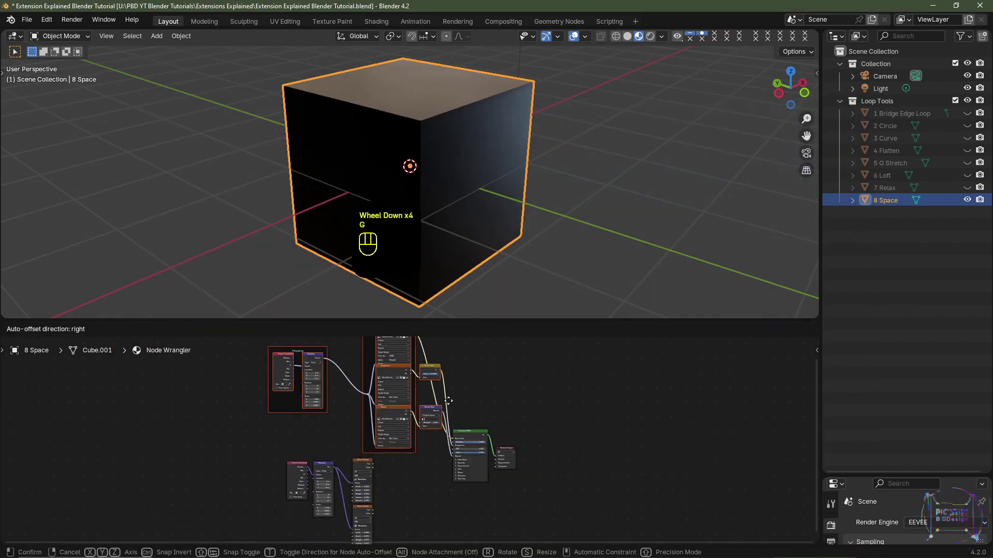
{"action": "left_click", "coordinate": [427, 406]}
{"action": "middle_click_drag", "start_coordinate": [492, 154], "coordinate": [350, 160]}
Zoom in close on the cube and adjust the Normal Map strength
{"action": "scroll", "coordinate": [350, 160], "scroll_direction": "up", "scroll_amount": 2}
{"action": "middle_click_drag", "start_coordinate": [456, 440], "coordinate": [466, 422]}
{"action": "scroll", "coordinate": [467, 422], "scroll_direction": "up", "scroll_amount": 5}
{"action": "left_click_drag", "start_coordinate": [467, 422], "coordinate": [496, 423]}
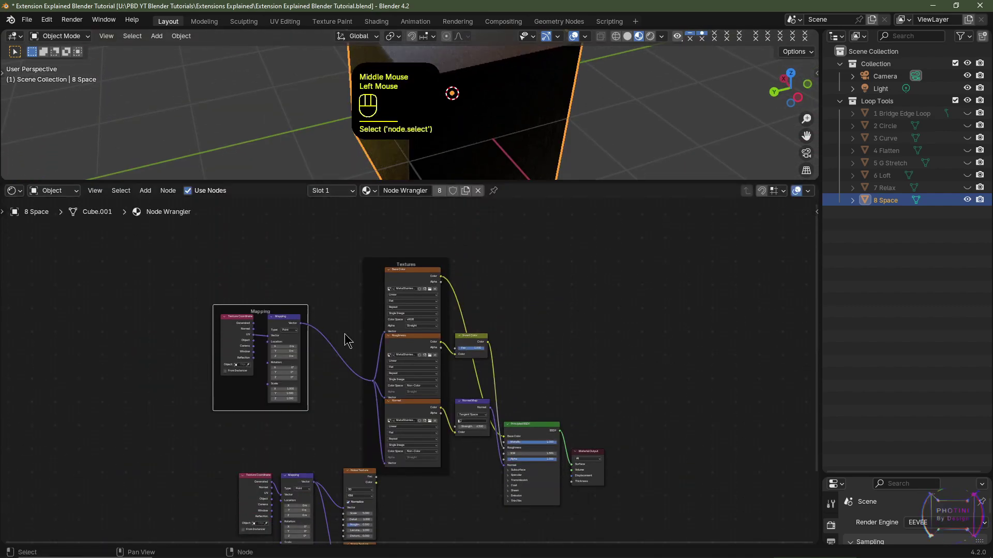
{"action": "scroll", "coordinate": [346, 342], "scroll_direction": "up", "scroll_amount": 3}
Box-select the Texture Coordinate, Mapping and two Noise Texture nodes, move them left, and frame them with Ctrl+J
{"action": "left_click", "coordinate": [197, 414]}
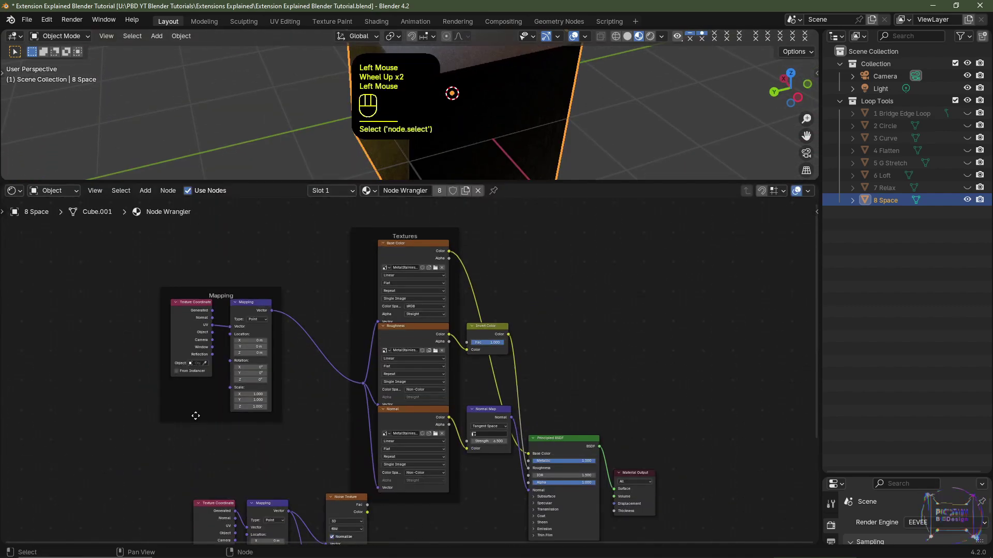
{"action": "left_click", "coordinate": [199, 398]}
{"action": "middle_click_drag", "start_coordinate": [414, 486], "coordinate": [442, 358]}
{"action": "left_click_drag", "start_coordinate": [425, 401], "coordinate": [204, 510]}
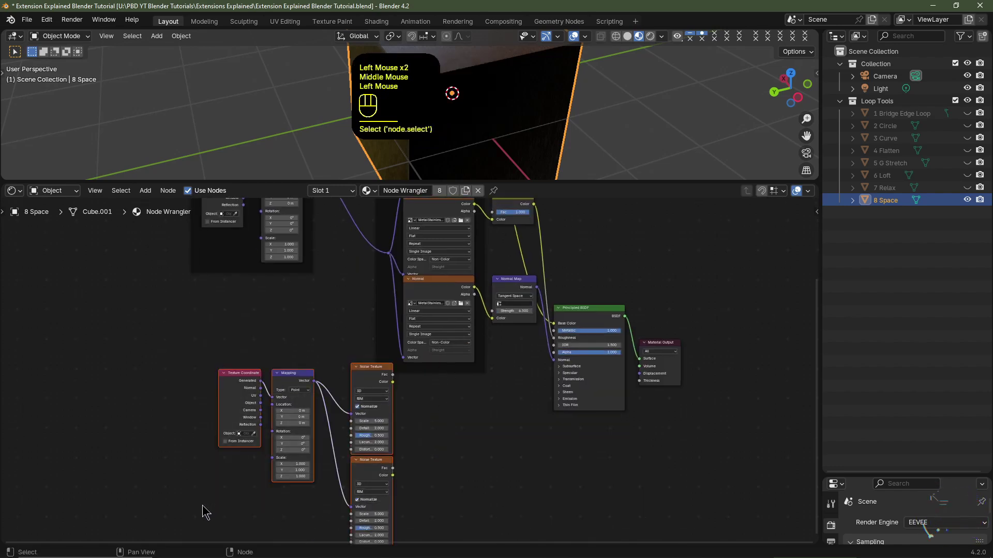
{"action": "left_click_drag", "start_coordinate": [422, 393], "coordinate": [239, 504]}
{"action": "key", "text": "g"}
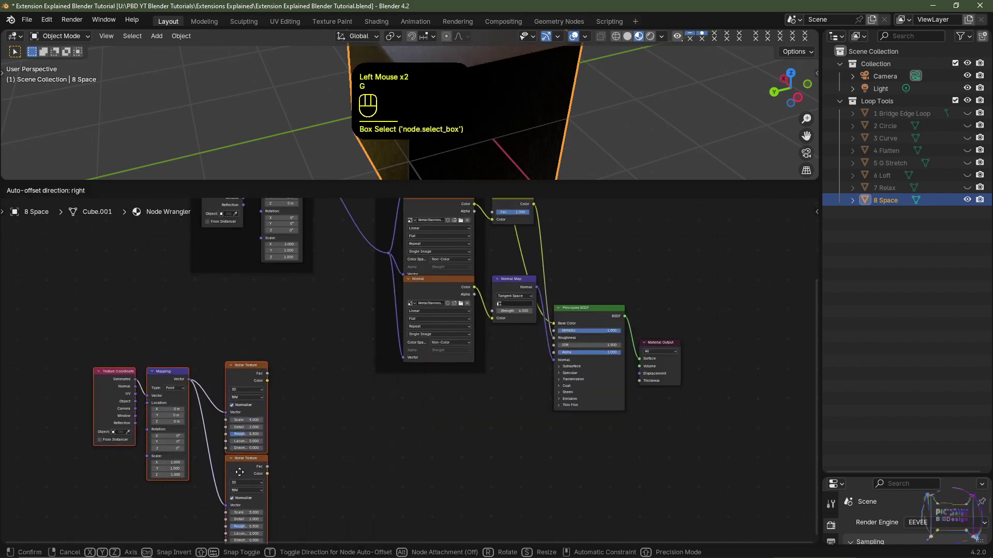
{"action": "left_click", "coordinate": [217, 478]}
{"action": "key", "text": "ctrl+j"}
{"action": "middle_click_drag", "start_coordinate": [279, 439], "coordinate": [375, 400]}
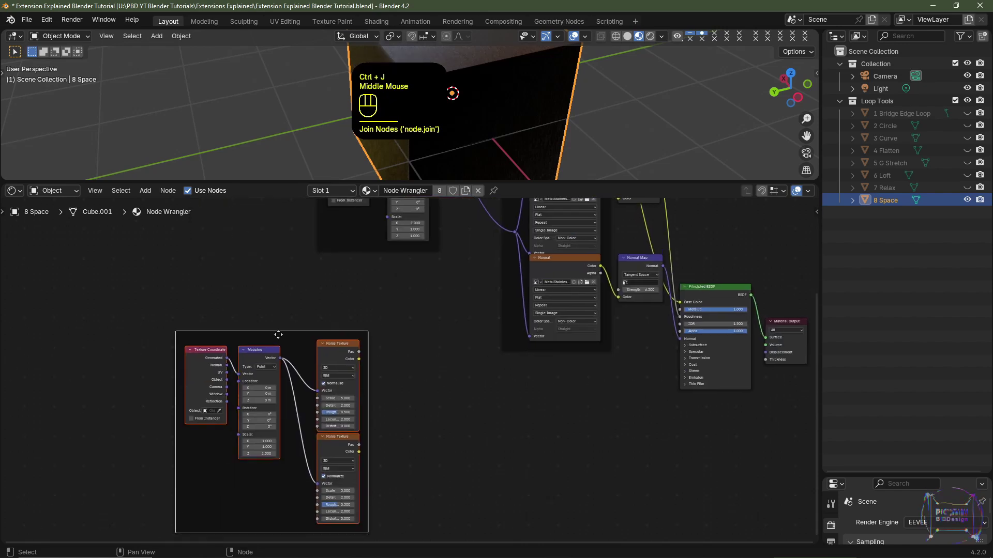
Label the new frame 'Subscribe'
{"action": "key", "text": "F2"}
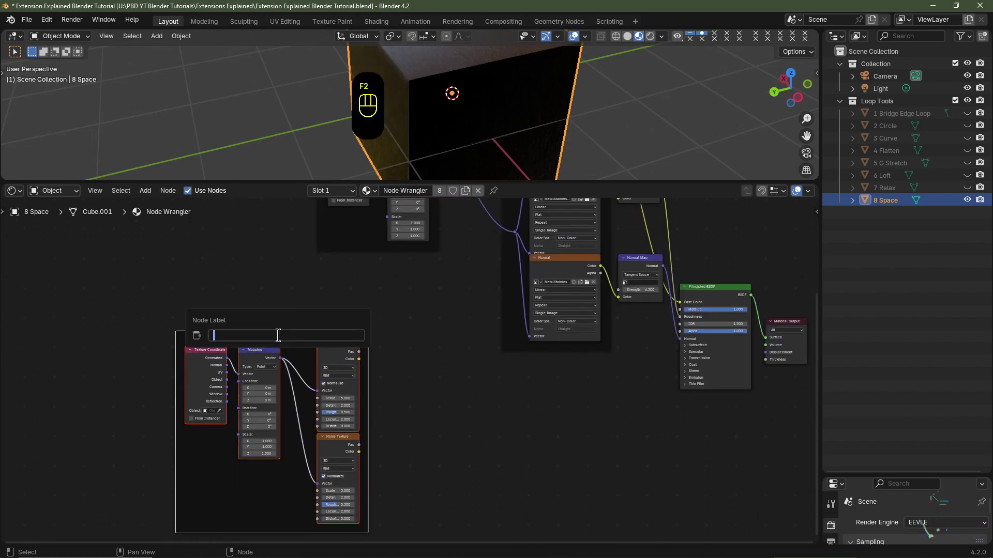
{"action": "type", "text": "Subscribe"}
{"action": "key", "text": "Return"}
{"action": "scroll", "coordinate": [389, 328], "scroll_direction": "up", "scroll_amount": 1}
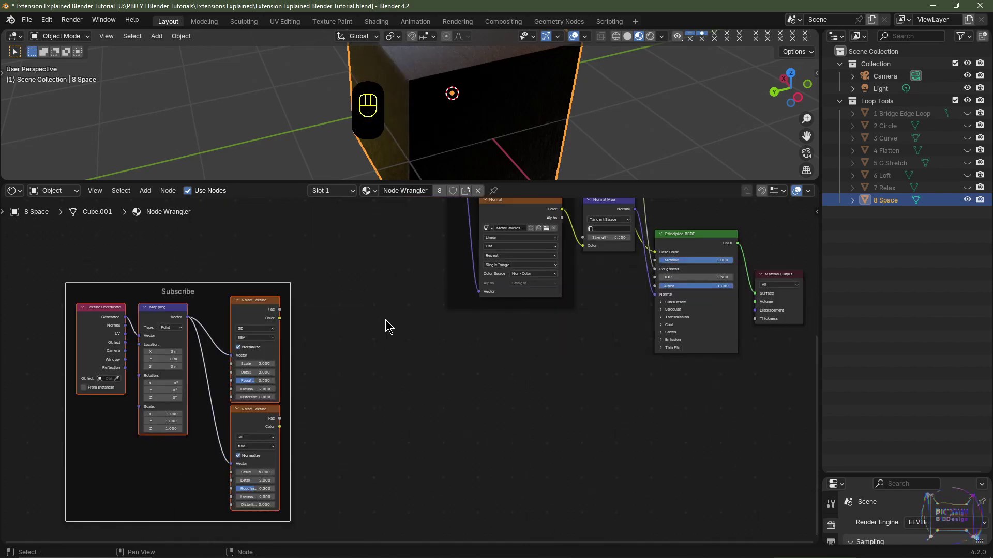
Group both Noise Textures, Mapping and Texture Coordinate into a node group with Ctrl+G
{"action": "left_click", "coordinate": [249, 302]}
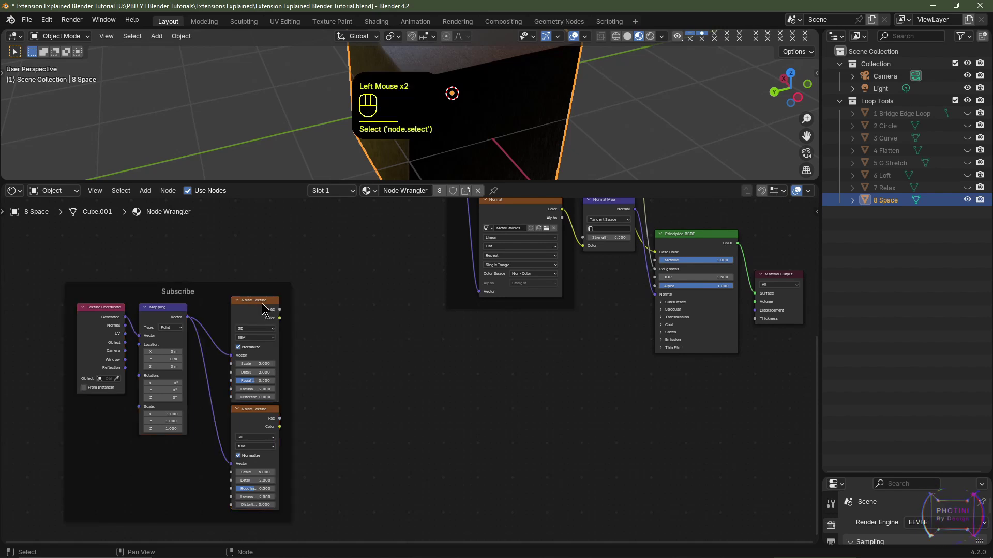
{"action": "left_click", "coordinate": [252, 413], "text": "shift"}
{"action": "left_click", "coordinate": [160, 309], "text": "shift"}
{"action": "left_click", "coordinate": [107, 310], "text": "shift"}
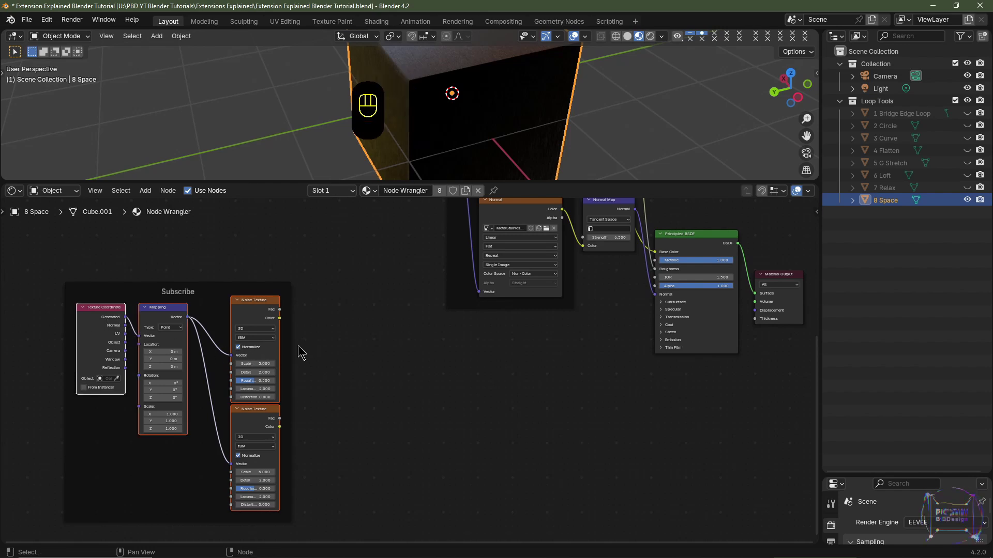
{"action": "key", "text": "ctrl+g"}
{"action": "middle_click_drag", "start_coordinate": [590, 398], "coordinate": [370, 390]}
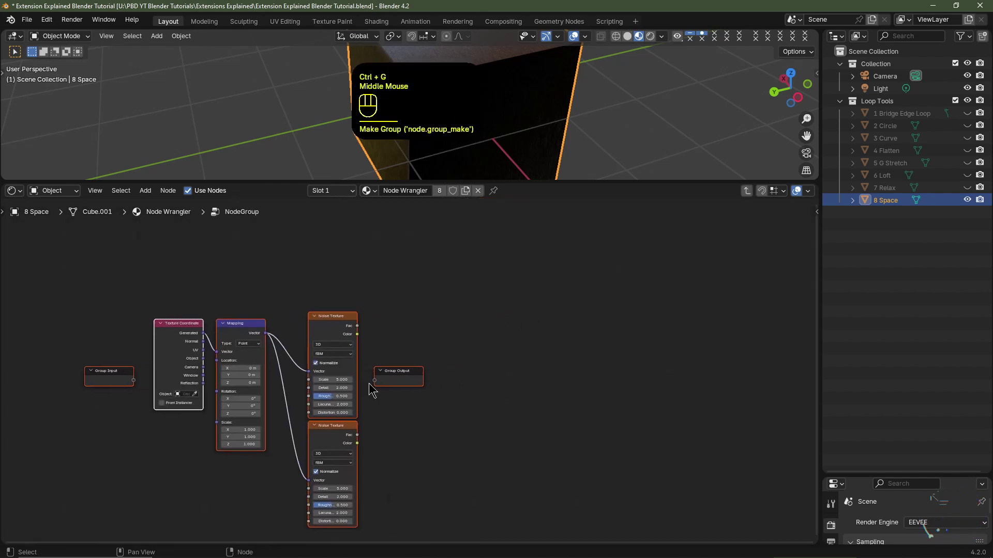
{"action": "scroll", "coordinate": [371, 390], "scroll_direction": "up", "scroll_amount": 2}
Wire the Noise Texture outputs to the Group Output and expose Mapping Rotation as an input
{"action": "key", "text": "ctrl+z"}
{"action": "key", "text": "ctrl+z"}
{"action": "left_click_drag", "start_coordinate": [338, 309], "coordinate": [361, 394]}
{"action": "left_click_drag", "start_coordinate": [338, 458], "coordinate": [361, 405]}
{"action": "middle_click_drag", "start_coordinate": [362, 408], "coordinate": [494, 406]}
{"action": "left_click_drag", "start_coordinate": [164, 382], "coordinate": [277, 396]}
{"action": "left_click_drag", "start_coordinate": [116, 367], "coordinate": [96, 399]}
In the sidebar Group tab, rename the first output socket to 'Like'
{"action": "key", "text": "n"}
{"action": "key", "text": "n"}
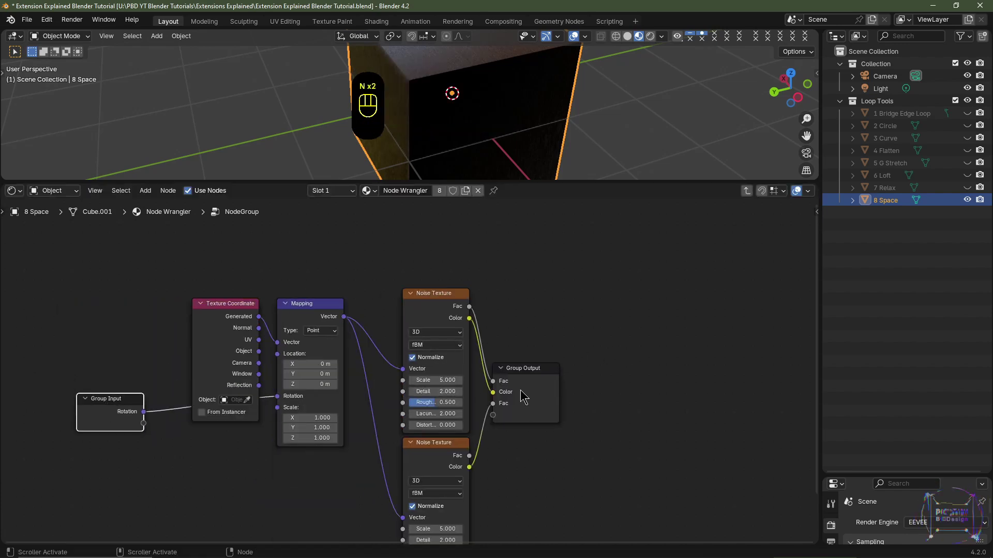
{"action": "left_click", "coordinate": [609, 353]}
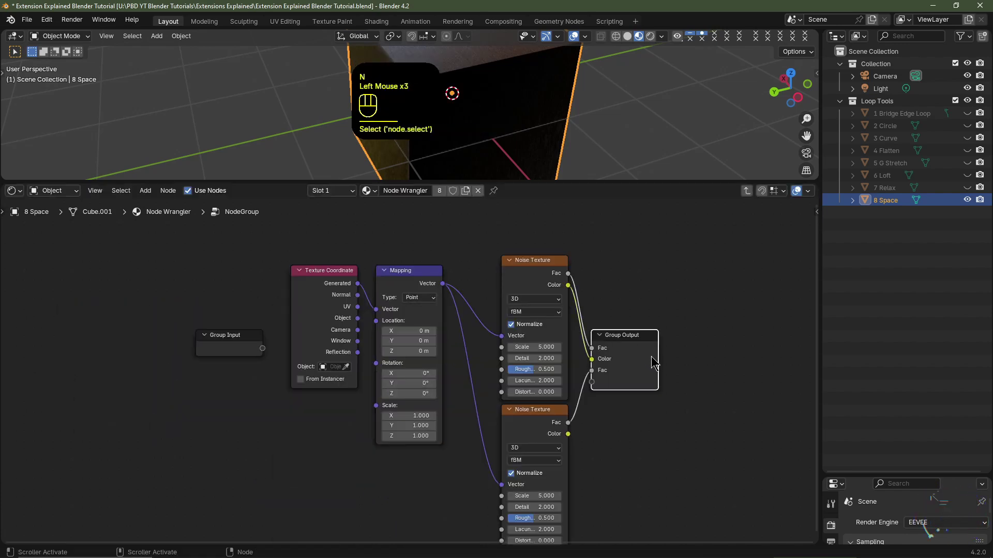
{"action": "key", "text": "n"}
{"action": "left_click", "coordinate": [812, 217]}
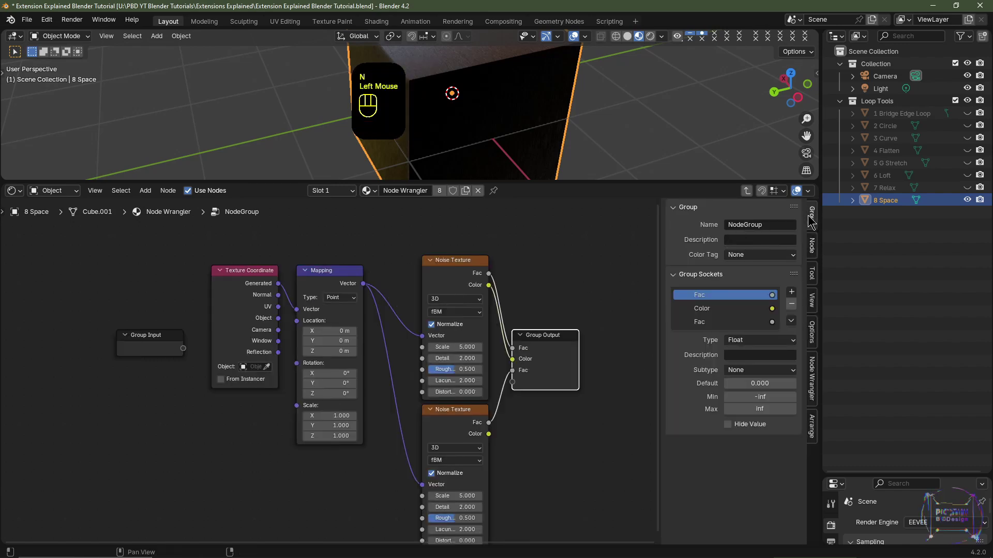
{"action": "double_click", "coordinate": [699, 295]}
{"action": "type", "text": "Like"}
{"action": "key", "text": "Return"}
Rename the next two output sockets to 'And' and 'Subscribe'
{"action": "double_click", "coordinate": [702, 308]}
{"action": "type", "text": "And"}
{"action": "left_click", "coordinate": [700, 322]}
{"action": "double_click", "coordinate": [700, 321]}
{"action": "type", "text": "Subscribe"}
{"action": "key", "text": "Return"}
{"action": "scroll", "coordinate": [709, 321], "scroll_direction": "up", "scroll_amount": 1}
{"action": "scroll", "coordinate": [709, 322], "scroll_direction": "down", "scroll_amount": 1}
{"action": "key", "text": "n"}
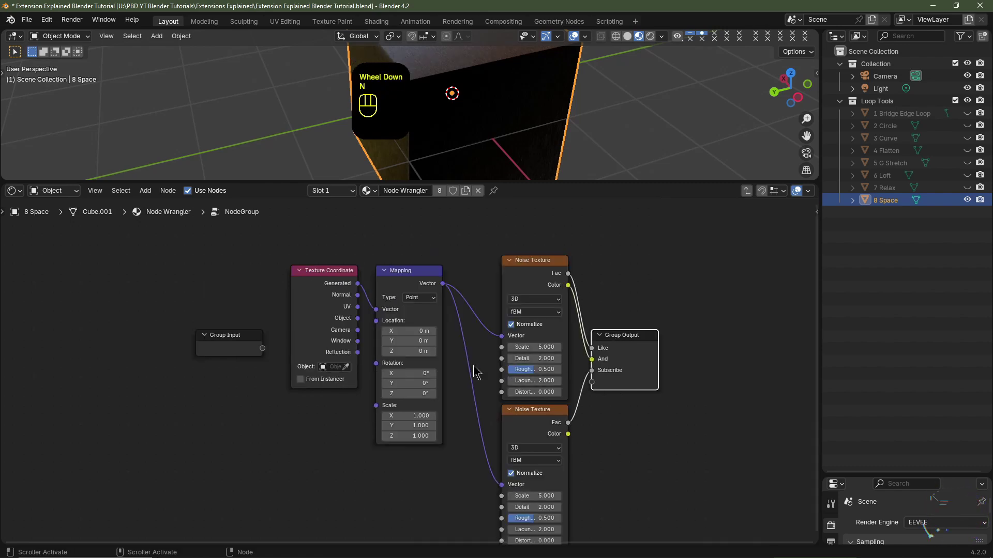
Expose both Noise Scales as one shared group input and each Distortion as its own input
{"action": "left_click", "coordinate": [408, 270]}
{"action": "left_click_drag", "start_coordinate": [502, 347], "coordinate": [262, 348]}
{"action": "left_click_drag", "start_coordinate": [501, 496], "coordinate": [262, 348]}
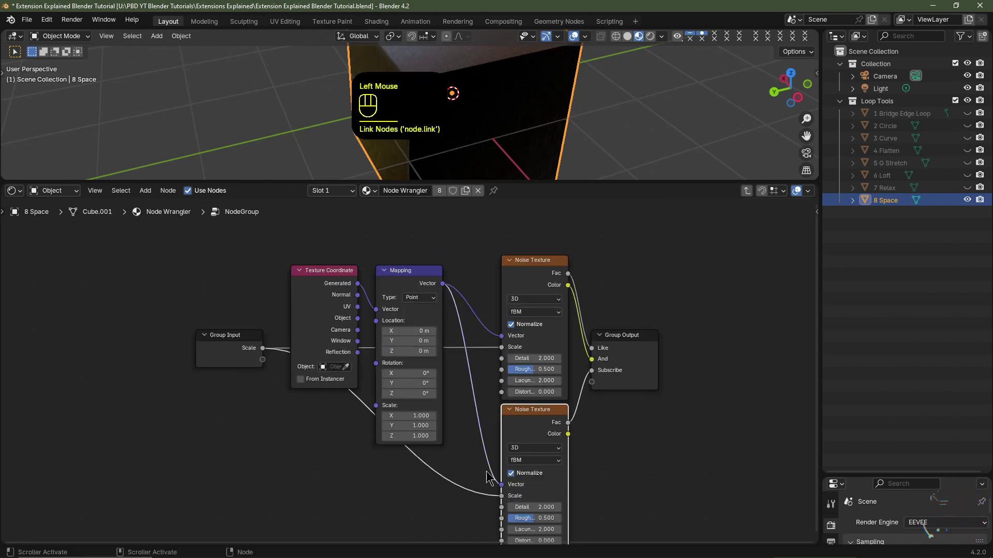
{"action": "left_click_drag", "start_coordinate": [502, 392], "coordinate": [262, 359]}
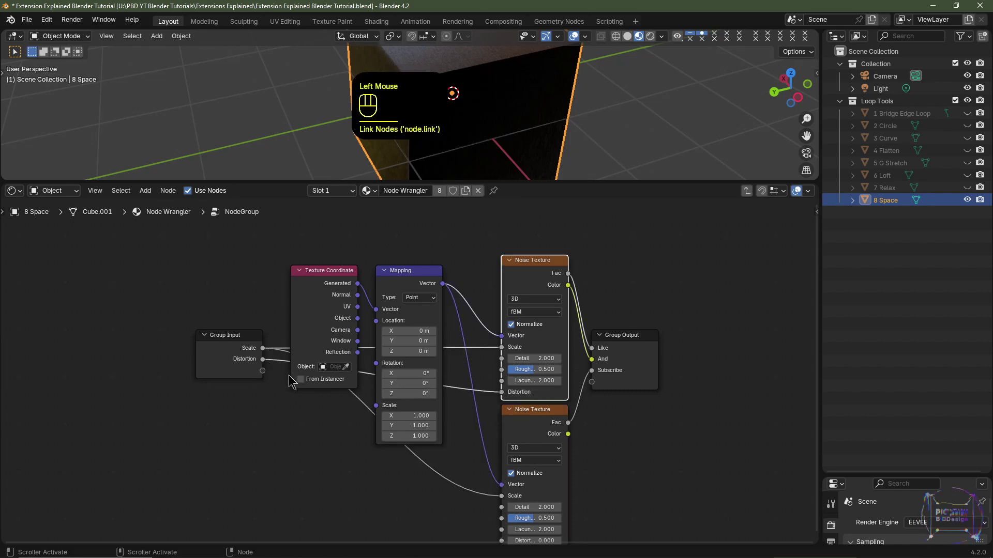
{"action": "middle_click_drag", "start_coordinate": [289, 374], "coordinate": [278, 334]}
{"action": "left_click_drag", "start_coordinate": [491, 500], "coordinate": [251, 341]}
Check the two Distortion input sockets in the sidebar, then return to the main shader tree
{"action": "left_click", "coordinate": [228, 335]}
{"action": "key", "text": "n"}
{"action": "scroll", "coordinate": [713, 364], "scroll_direction": "down", "scroll_amount": 3}
{"action": "left_click", "coordinate": [713, 348]}
{"action": "left_click", "coordinate": [714, 363]}
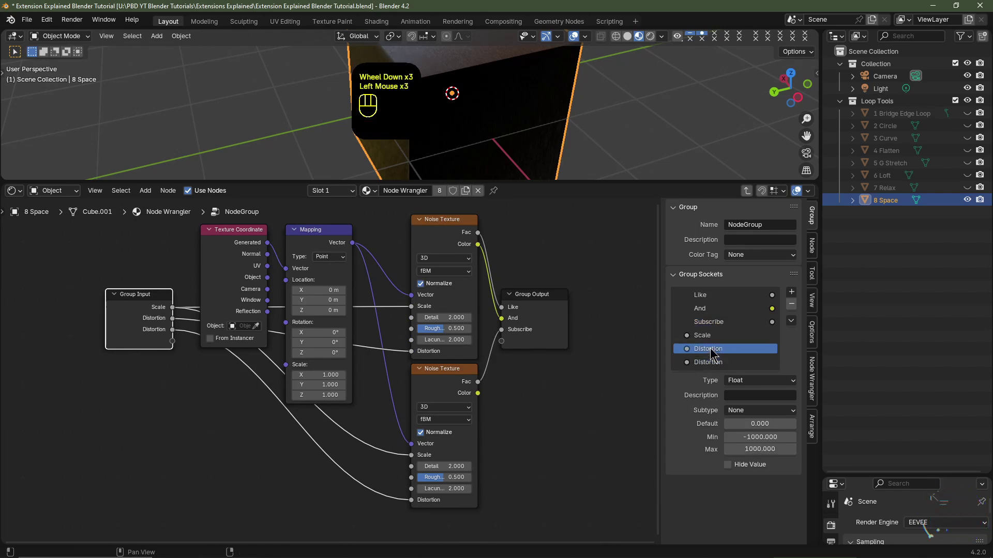
{"action": "double_click", "coordinate": [306, 448]}
{"action": "key", "text": "n"}
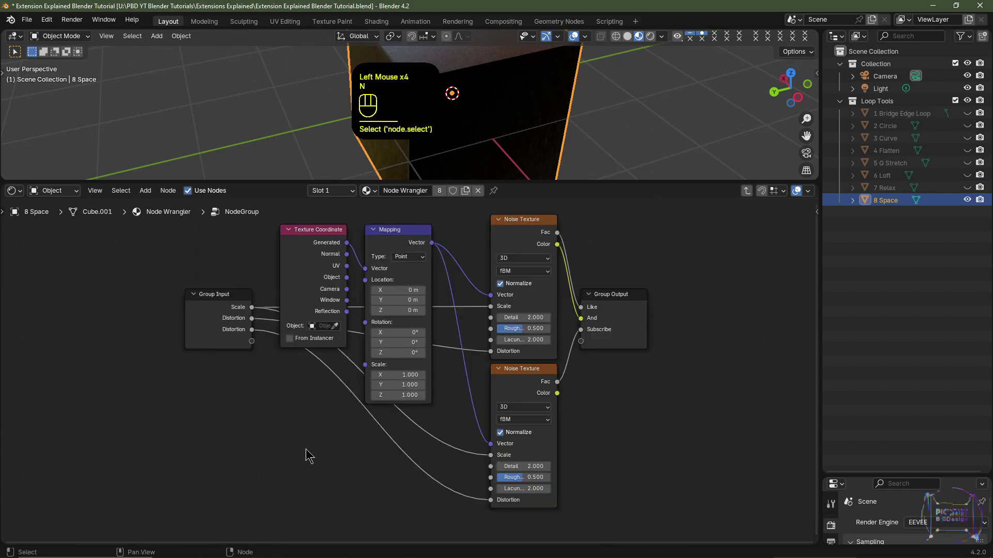
{"action": "key", "text": "Tab"}
{"action": "middle_click_drag", "start_coordinate": [212, 430], "coordinate": [392, 408]}
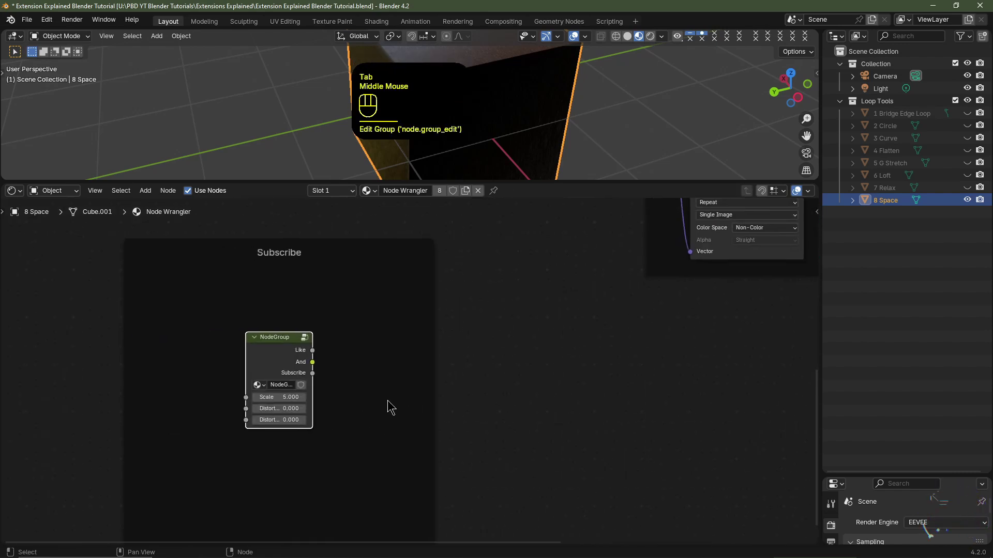
Widen the group node to show full labels and rename it with a pasted name
{"action": "left_click_drag", "start_coordinate": [312, 385], "coordinate": [366, 385]}
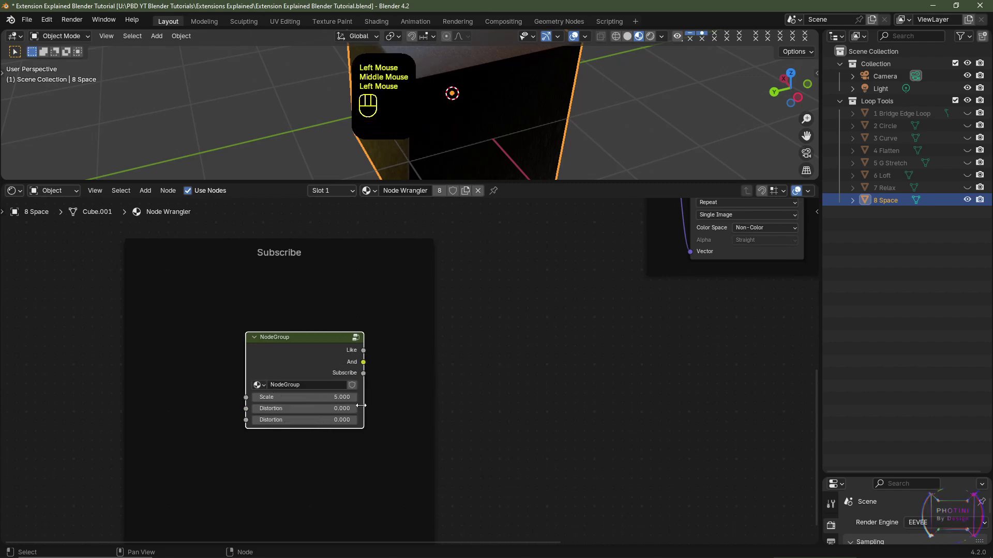
{"action": "double_click", "coordinate": [312, 384]}
{"action": "key", "text": "ctrl+v"}
{"action": "key", "text": "Return"}
Delete the Subscribe frame
{"action": "middle_click_drag", "start_coordinate": [324, 362], "coordinate": [253, 353]}
{"action": "scroll", "coordinate": [251, 353], "scroll_direction": "down", "scroll_amount": 3}
{"action": "left_click", "coordinate": [359, 279]}
{"action": "key", "text": "Delete"}
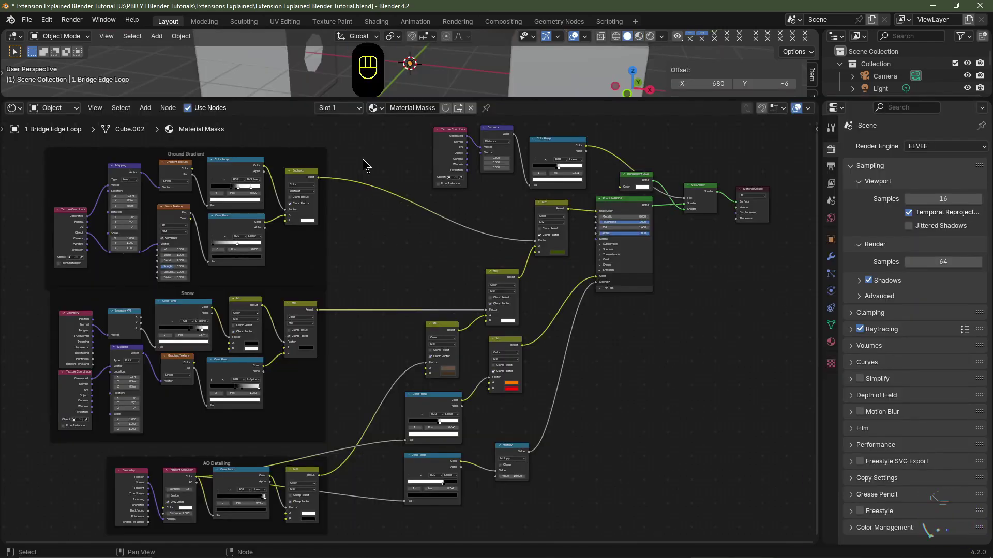
Add a reroute point on a link, move it, then remove it while keeping the link
{"action": "right_click_drag", "start_coordinate": [365, 166], "coordinate": [369, 243], "text": "shift"}
{"action": "key", "text": "g"}
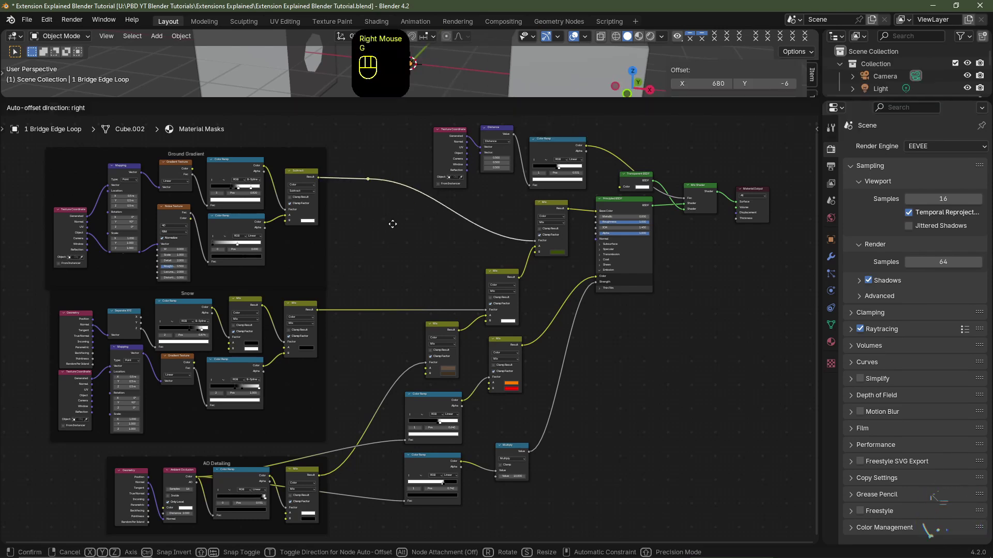
{"action": "left_click", "coordinate": [383, 221]}
{"action": "key", "text": "ctrl+x"}
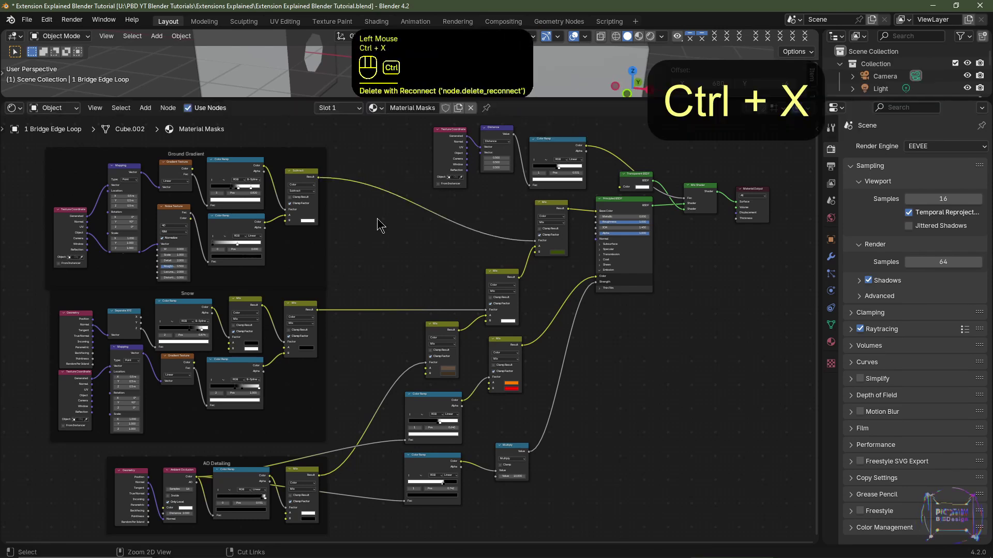
Cut the Color Ramp link into Mix Factor, leaving 0.500, and wire Color Ramp Color into Mix A
{"action": "right_click_drag", "start_coordinate": [375, 271], "coordinate": [476, 379], "text": "ctrl"}
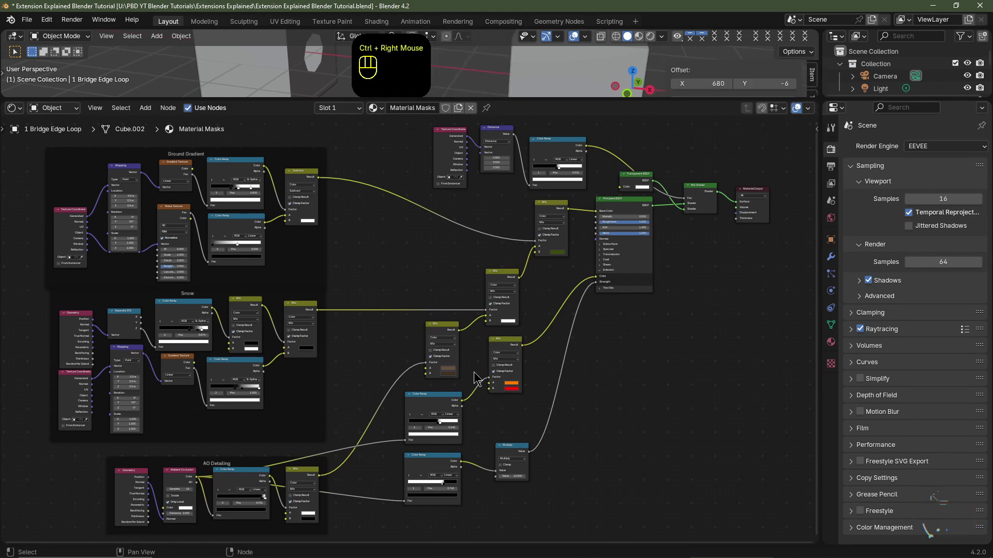
{"action": "key", "text": "ctrl"}
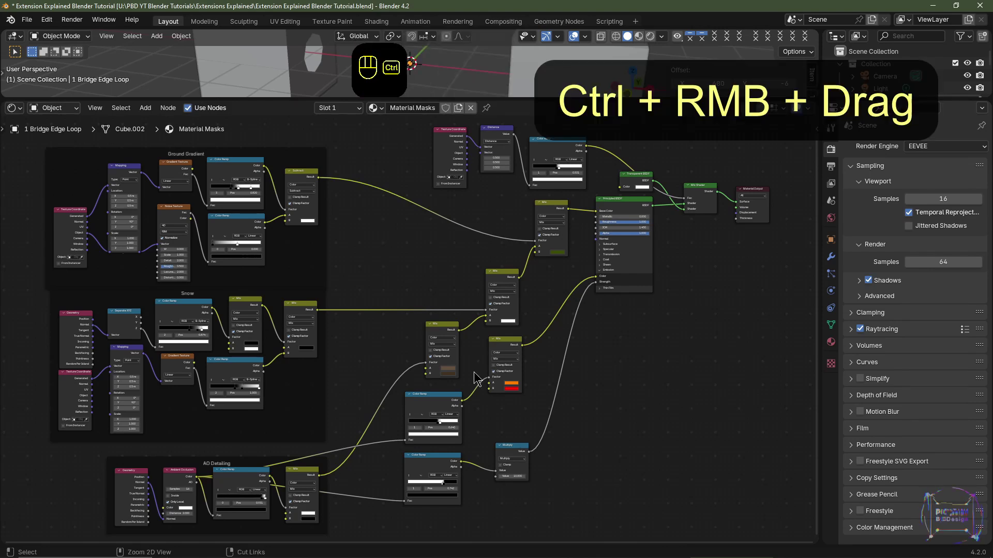
{"action": "right_click_drag", "start_coordinate": [476, 379], "coordinate": [473, 425], "text": "ctrl"}
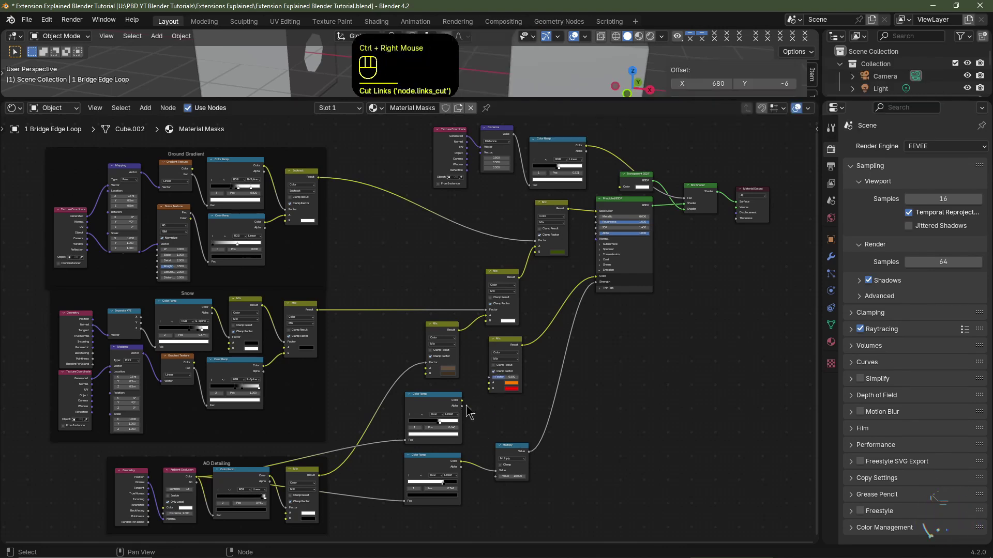
{"action": "left_click_drag", "start_coordinate": [462, 400], "coordinate": [488, 383]}
{"action": "scroll", "coordinate": [489, 384], "scroll_direction": "up", "scroll_amount": 2}
{"action": "middle_click_drag", "start_coordinate": [303, 498], "coordinate": [523, 235]}
{"action": "scroll", "coordinate": [522, 235], "scroll_direction": "up", "scroll_amount": 3}
{"action": "middle_click_drag", "start_coordinate": [100, 416], "coordinate": [122, 391]}
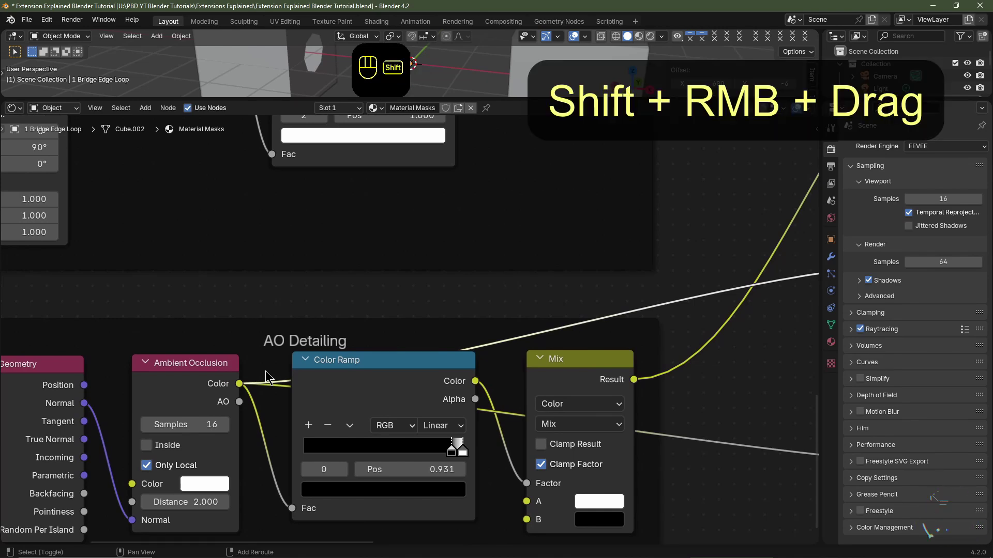
Add a reroute on the Ambient Occlusion Color link, then remove it again
{"action": "right_click_drag", "start_coordinate": [265, 371], "coordinate": [271, 411], "text": "shift"}
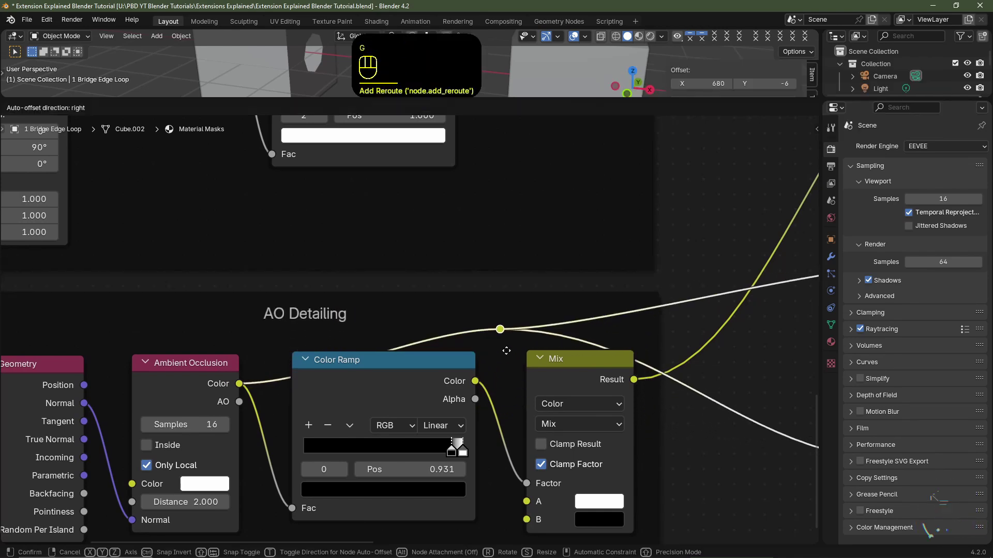
{"action": "right_click", "coordinate": [277, 395]}
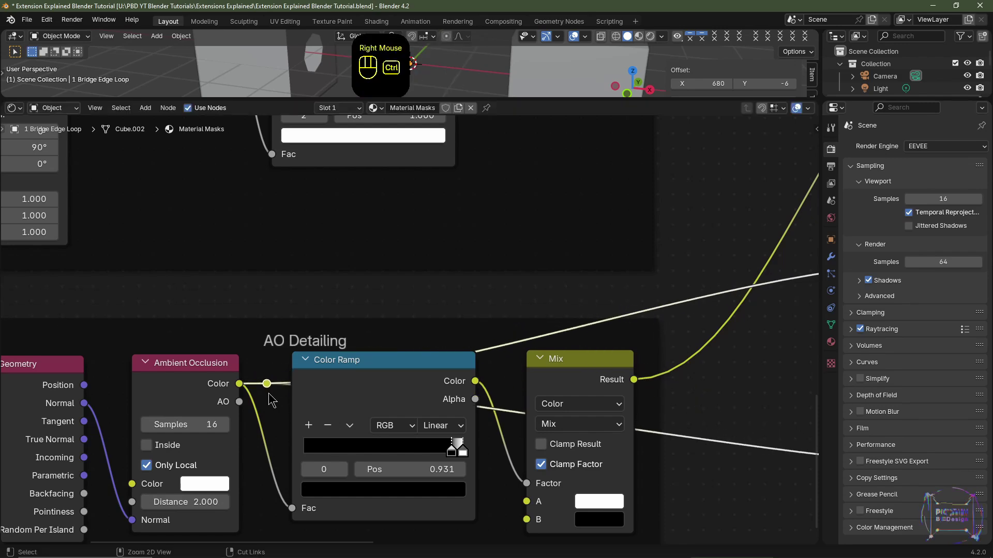
{"action": "key", "text": "ctrl+x"}
{"action": "scroll", "coordinate": [453, 418], "scroll_direction": "down", "scroll_amount": 4}
{"action": "middle_click_drag", "start_coordinate": [362, 451], "coordinate": [368, 432]}
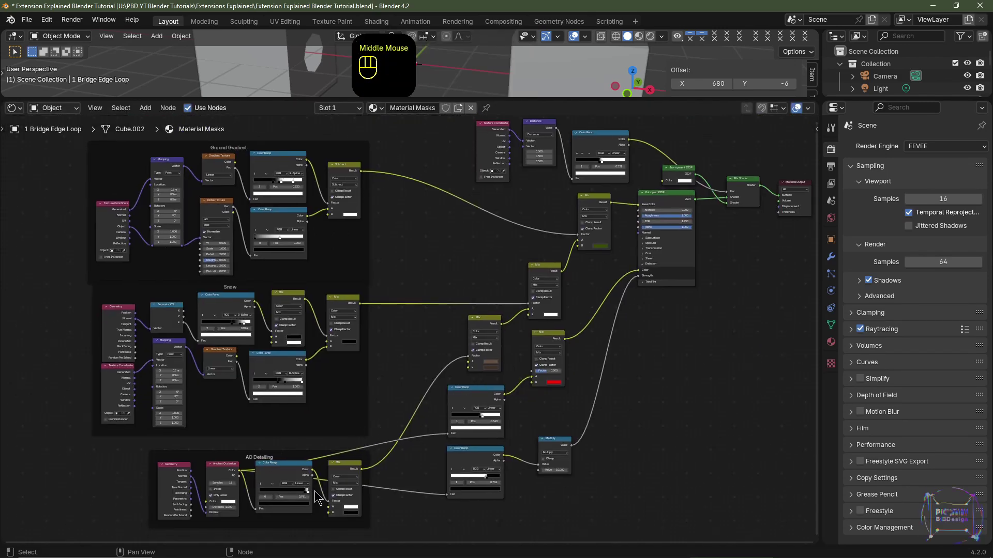
{"action": "scroll", "coordinate": [318, 499], "scroll_direction": "up", "scroll_amount": 2}
Bend the link into Color Ramp Fac at a right angle with a reroute corner
{"action": "right_click_drag", "start_coordinate": [389, 479], "coordinate": [395, 495], "text": "shift"}
{"action": "left_click_drag", "start_coordinate": [392, 487], "coordinate": [392, 486]}
{"action": "key", "text": "h"}
{"action": "key", "text": "g"}
{"action": "left_click", "coordinate": [486, 416]}
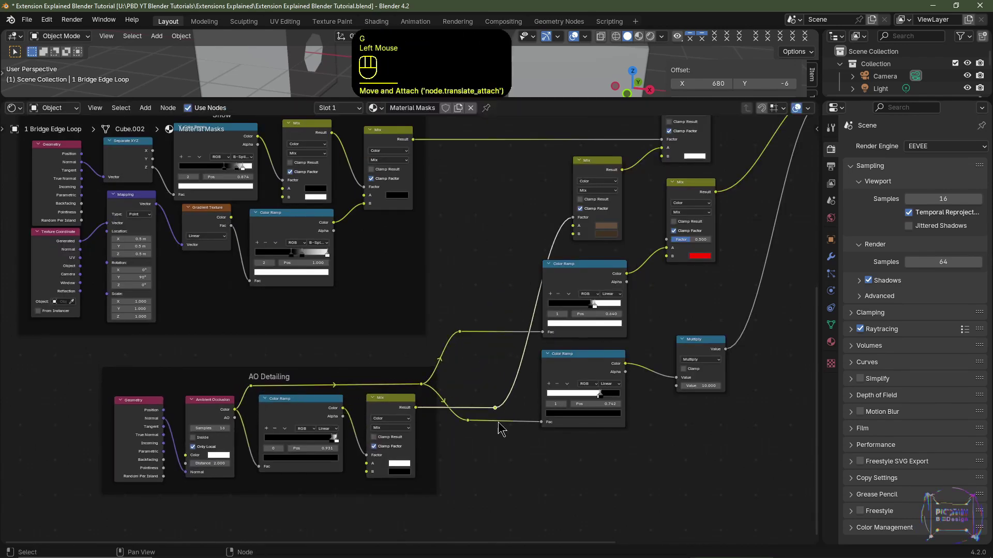
{"action": "middle_click_drag", "start_coordinate": [531, 279], "coordinate": [517, 345]}
Add right-angle reroute corners on the Principled Color and Strength links
{"action": "mouse_move", "coordinate": [525, 283]}
{"action": "right_mouse_down", "text": "shift"}
{"action": "mouse_move", "coordinate": [498, 319]}
{"action": "mouse_move", "coordinate": [490, 365]}
{"action": "mouse_move", "coordinate": [555, 317]}
{"action": "right_mouse_up", "text": "shift"}
{"action": "left_click", "coordinate": [490, 290]}
{"action": "key", "text": "g"}
{"action": "left_click", "coordinate": [532, 462]}
{"action": "scroll", "coordinate": [533, 463], "scroll_direction": "down", "scroll_amount": 1}
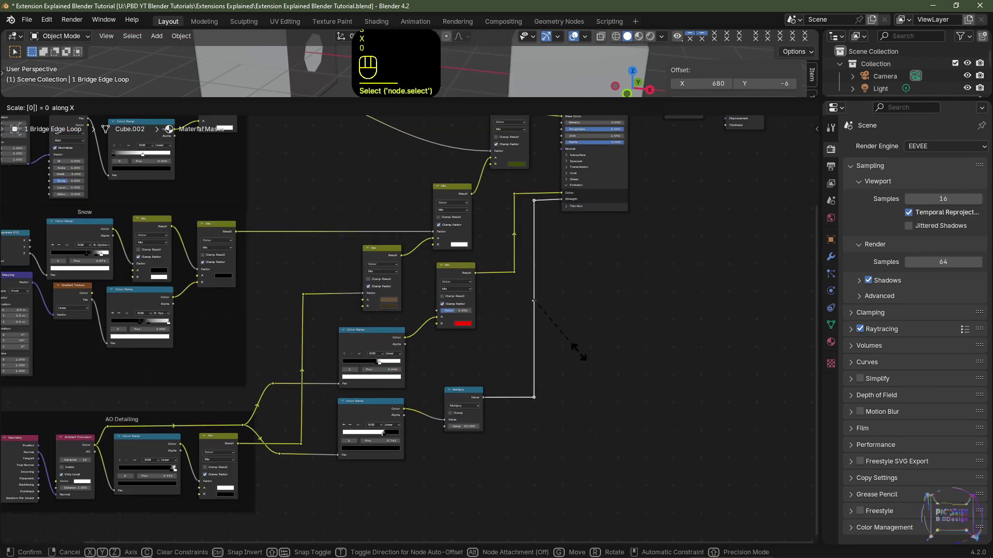
{"action": "middle_click_drag", "start_coordinate": [331, 299], "coordinate": [440, 297], "text": "shift"}
{"action": "scroll", "coordinate": [440, 297], "scroll_direction": "up", "scroll_amount": 2}
Add a reroute corner on the Mix Shader Fac link, raised to form a right angle
{"action": "right_click_drag", "start_coordinate": [458, 266], "coordinate": [492, 269], "text": "shift"}
{"action": "left_click_drag", "start_coordinate": [474, 266], "coordinate": [476, 239], "text": "shift"}
{"action": "scroll", "coordinate": [476, 239], "scroll_direction": "down", "scroll_amount": 1}
{"action": "middle_click_drag", "start_coordinate": [476, 238], "coordinate": [481, 336], "text": "shift"}
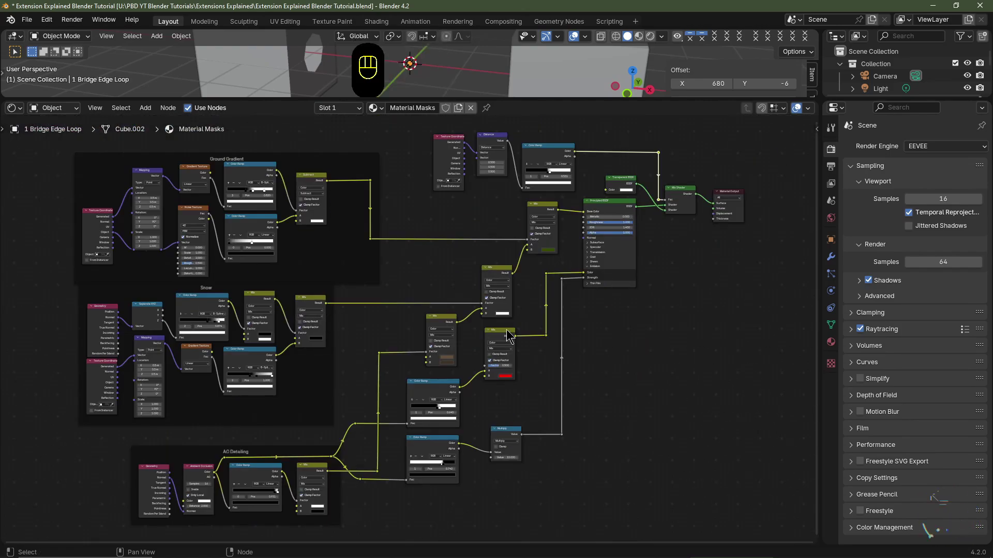